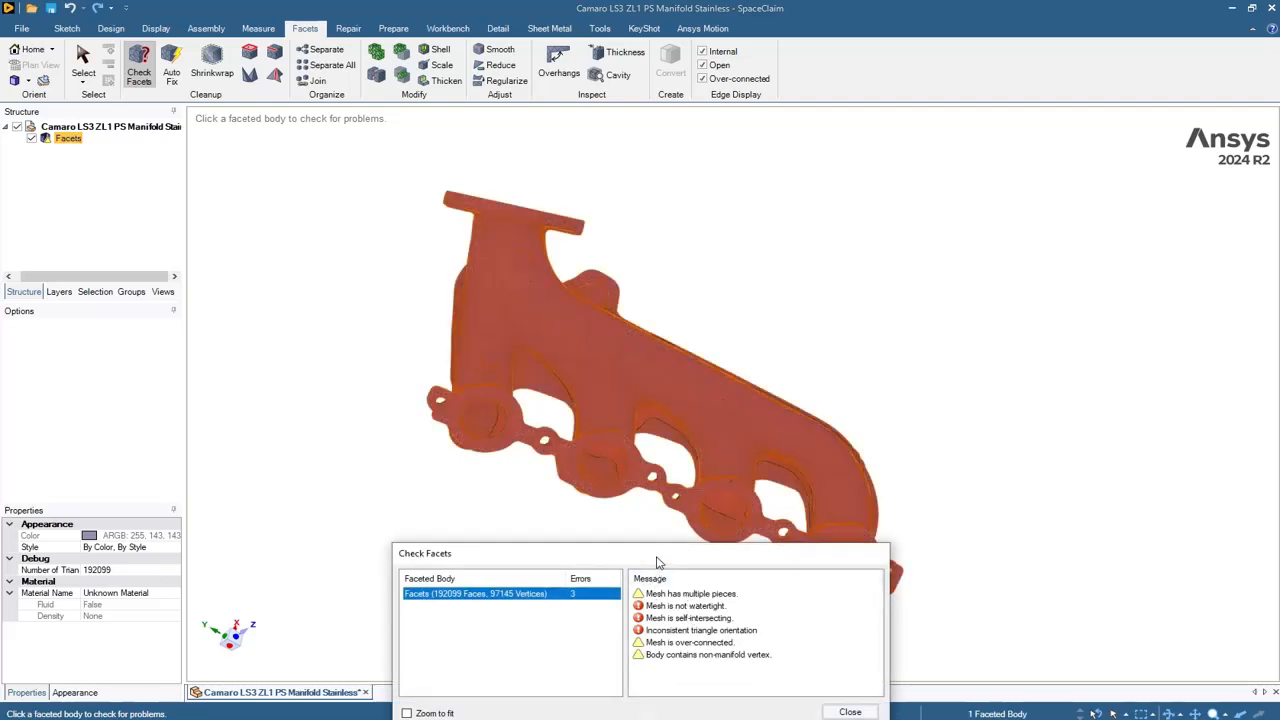
- Highlight the multiple-pieces problem from the facet check with zoom to fit enabled and examine it around the manifold
left_click_drag(658, 563, 996, 200)
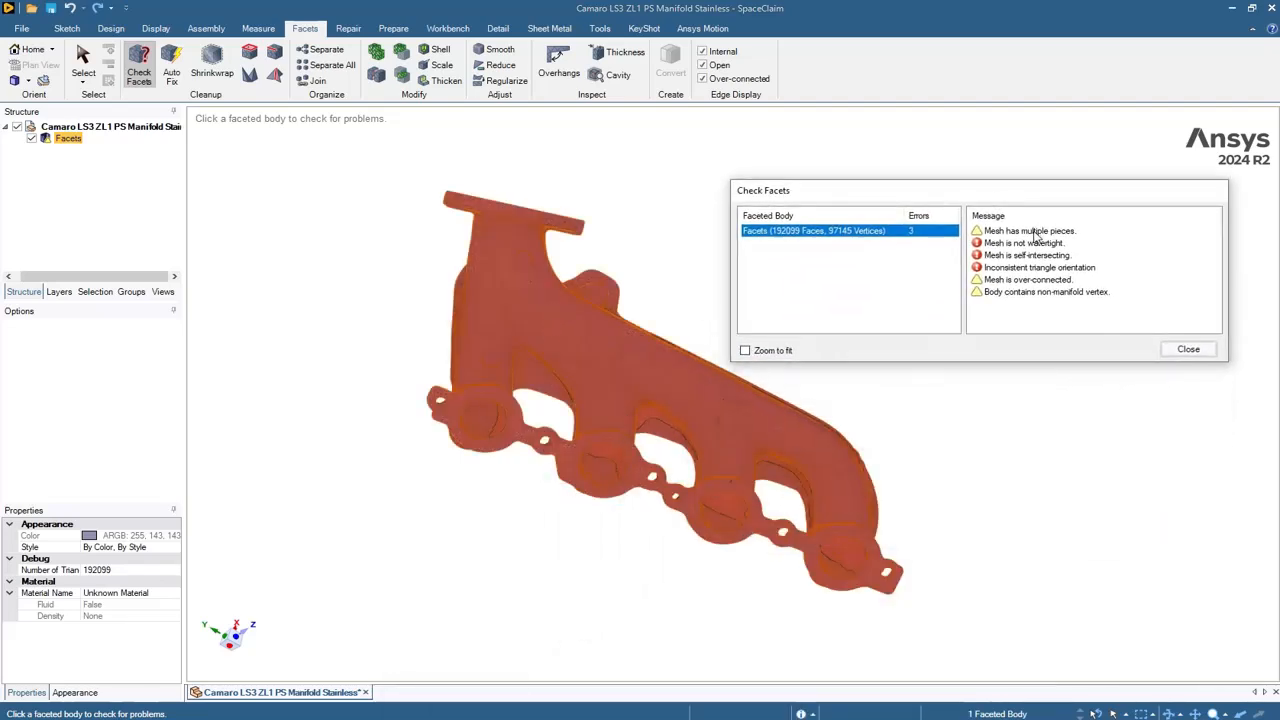
left_click(1034, 231)
left_click(760, 352)
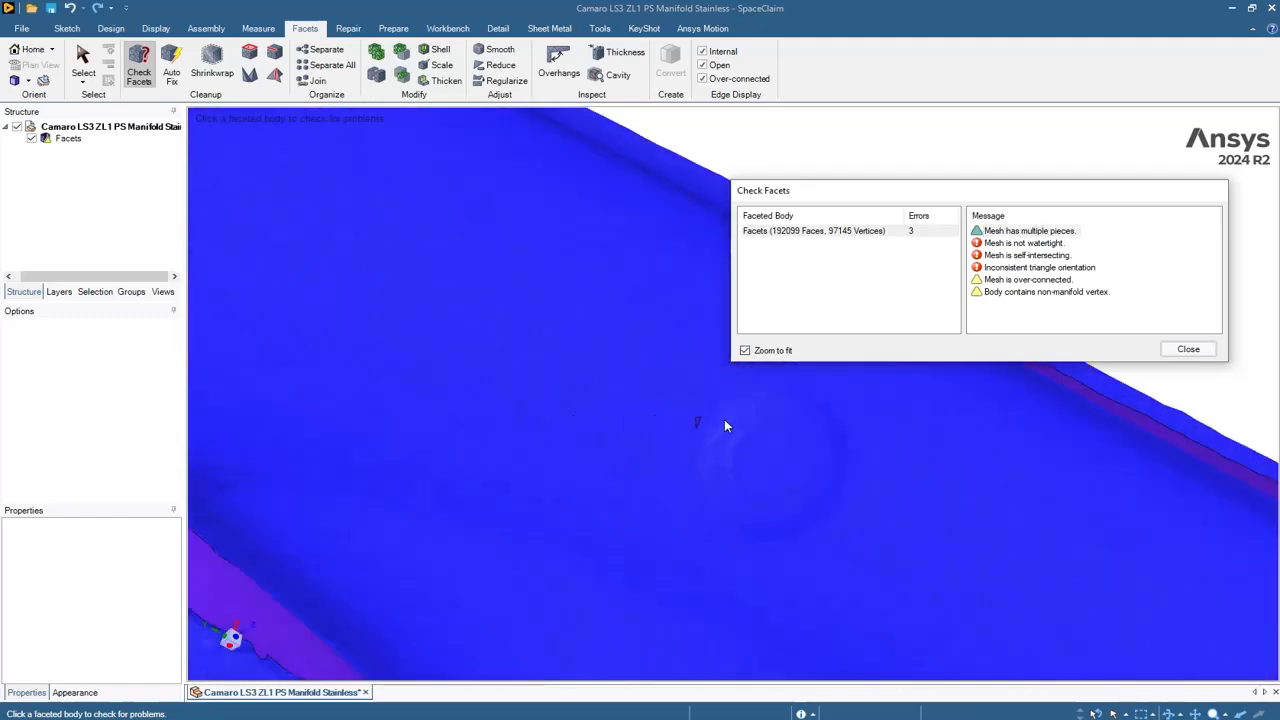
scroll(738, 406, "down", 10)
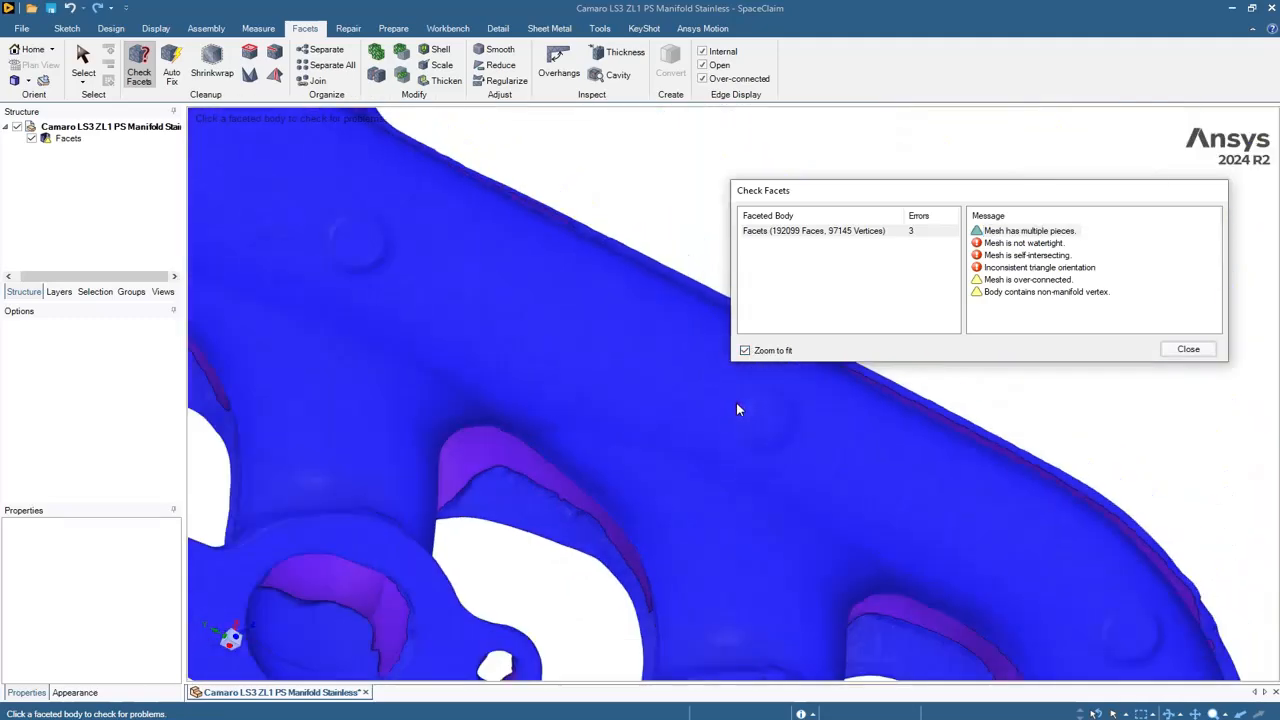
left_click(480, 408)
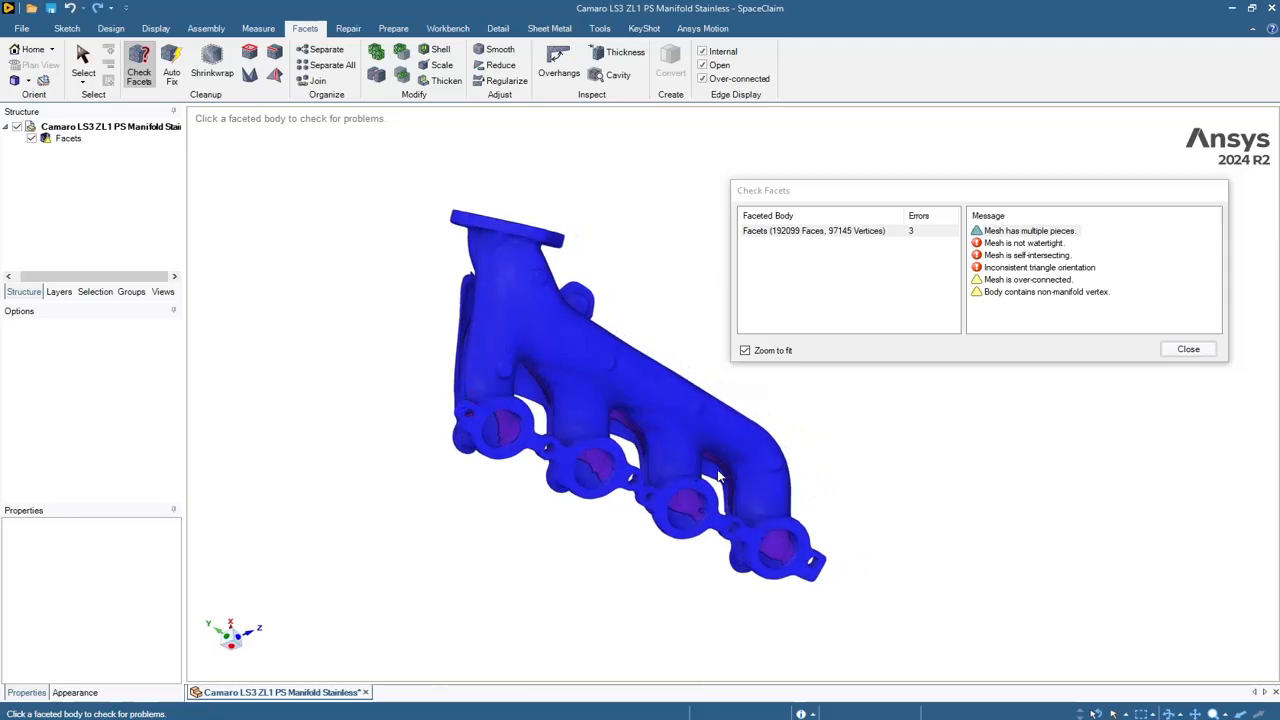
scroll(795, 424, "down", 10)
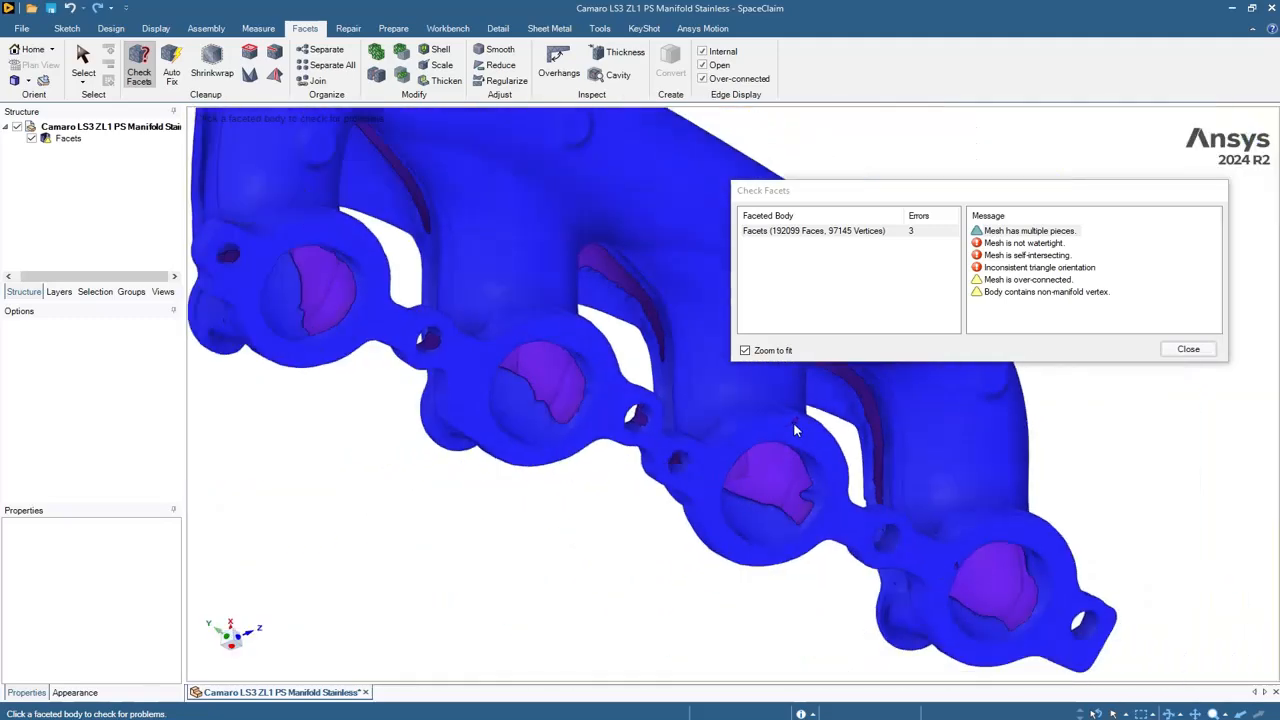
middle_click_drag(793, 422, 528, 483)
scroll(404, 460, "down", 2)
scroll(404, 460, "down", 1)
- Highlight the self-intersecting facets from the check results and examine them across the manifold's flanges and runners
left_click(1030, 256)
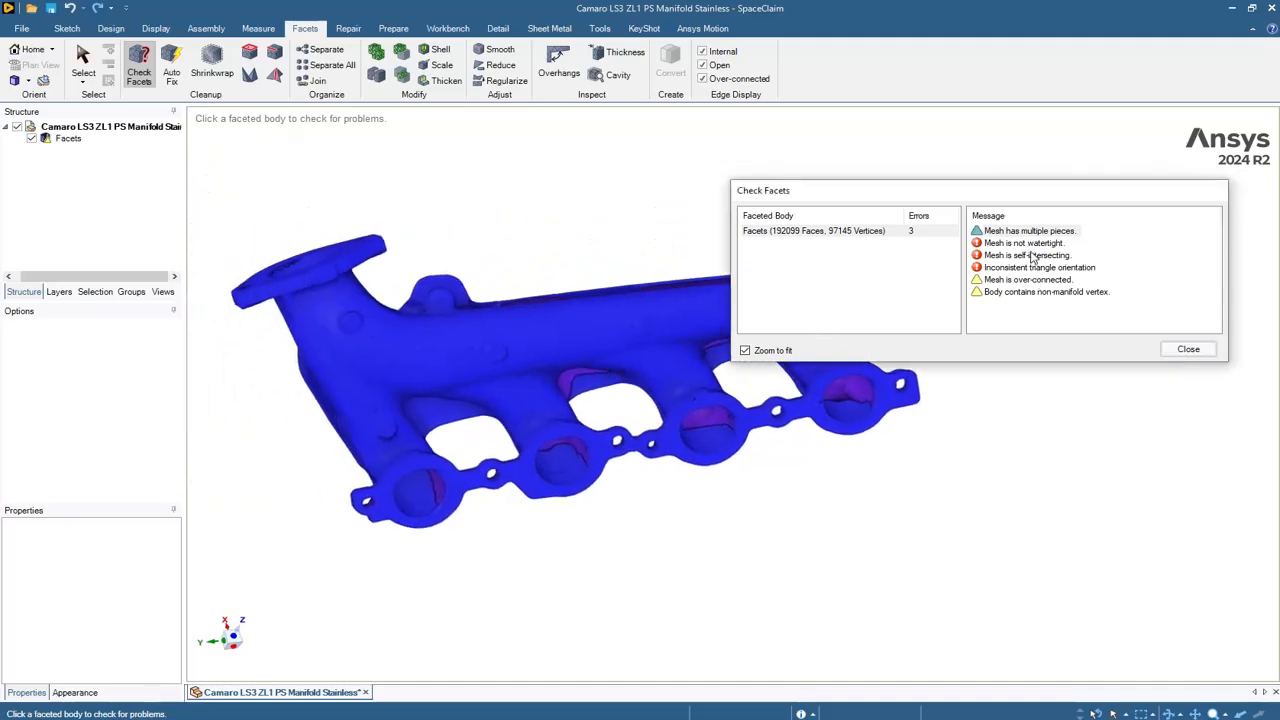
scroll(518, 360, "up", 4)
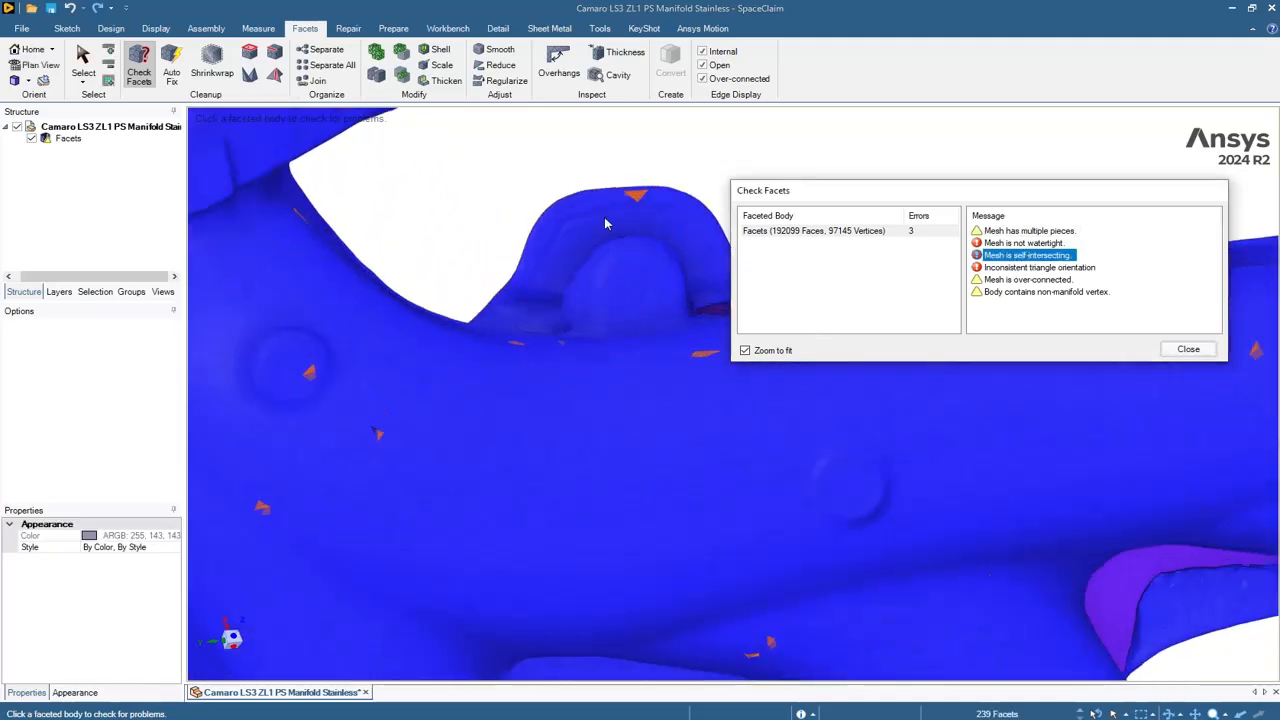
middle_click_drag(668, 182, 644, 211)
scroll(645, 205, "up", 4)
scroll(606, 203, "down", 6)
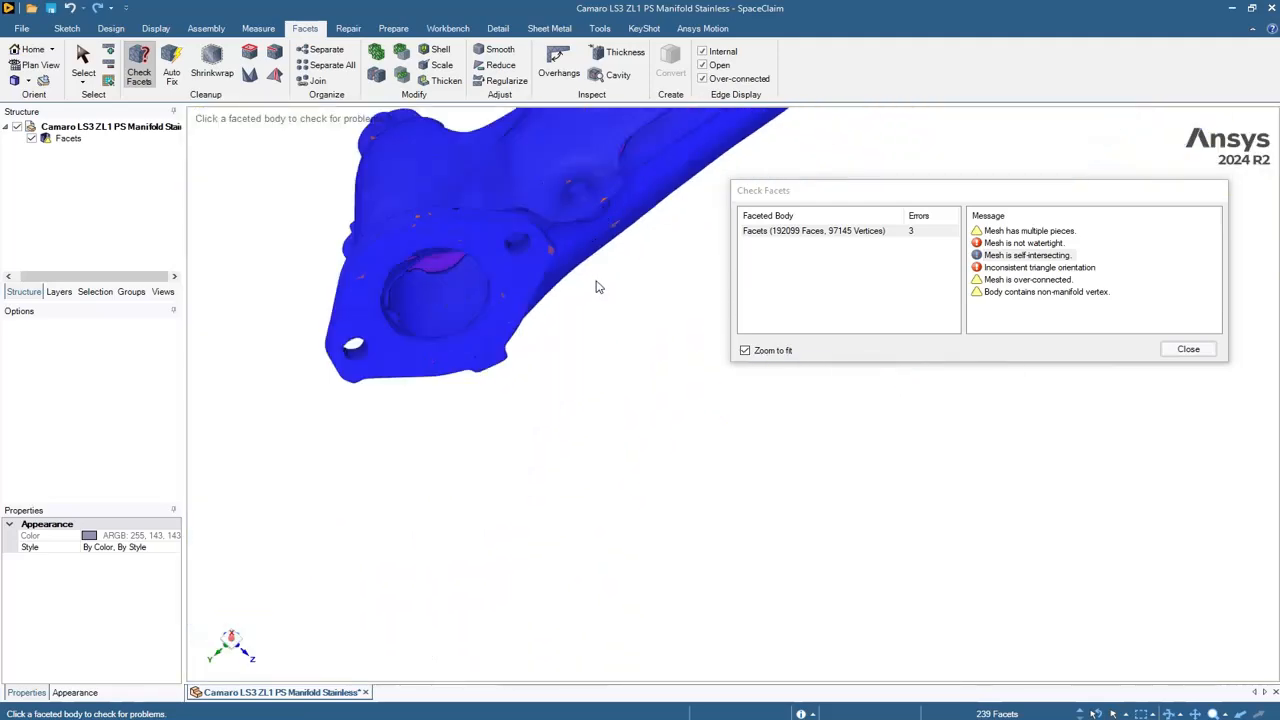
middle_click_drag(597, 281, 740, 462, "shift")
scroll(594, 280, "up", 6)
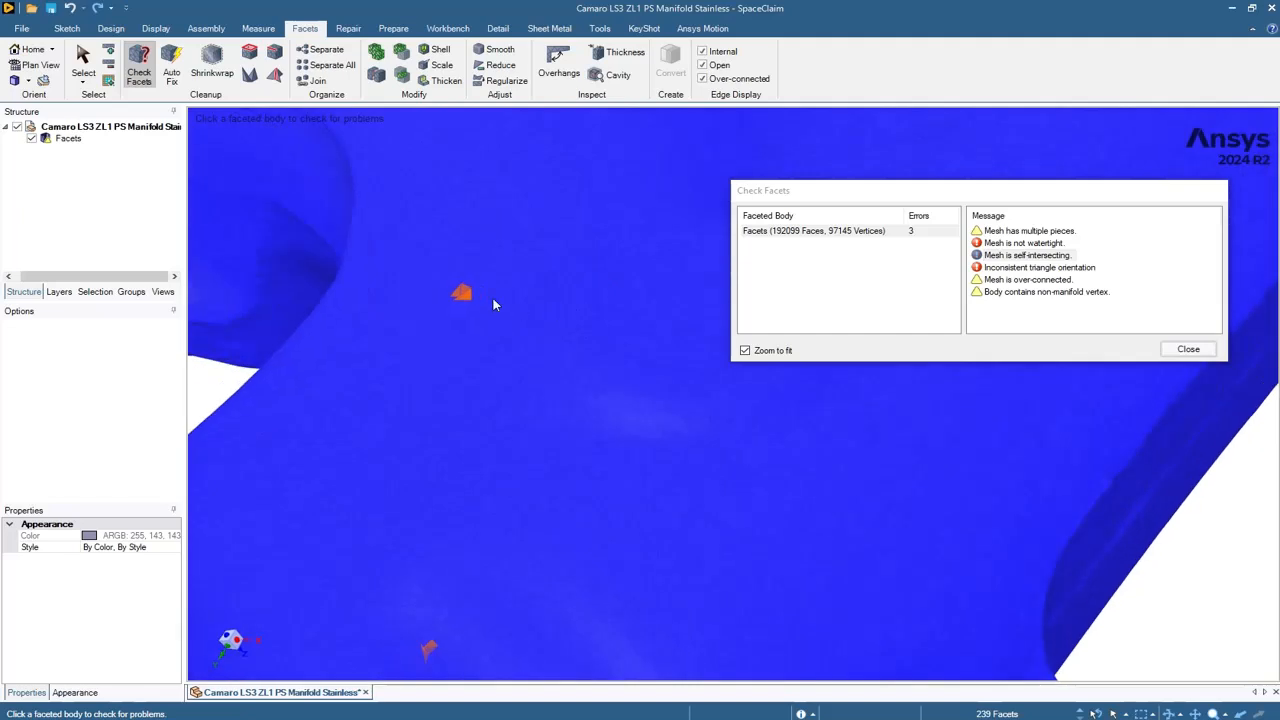
scroll(554, 309, "down", 5)
scroll(554, 309, "down", 6)
middle_click_drag(556, 313, 540, 130)
scroll(616, 494, "up", 5)
scroll(571, 391, "down", 3)
middle_click_drag(608, 388, 643, 383, "shift")
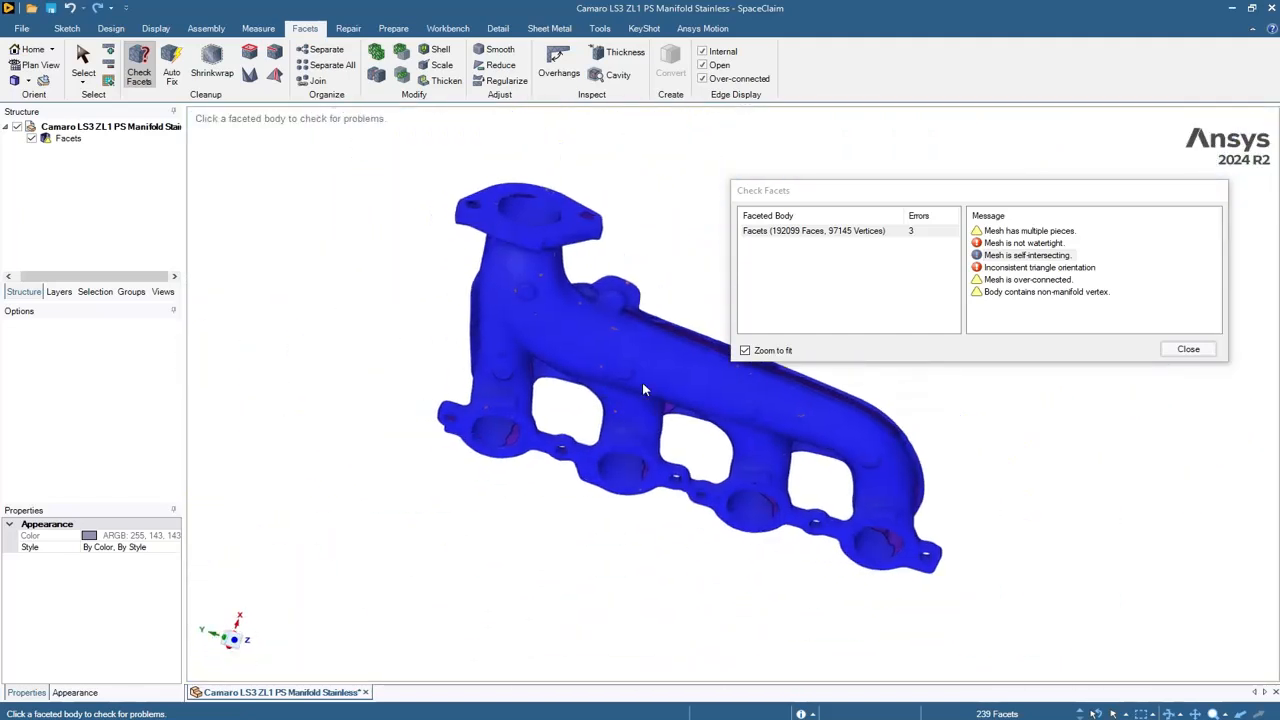
- Show the inconsistent triangle orientation error and examine the manifold's flange, runners and ports for affected areas
left_click(1020, 268)
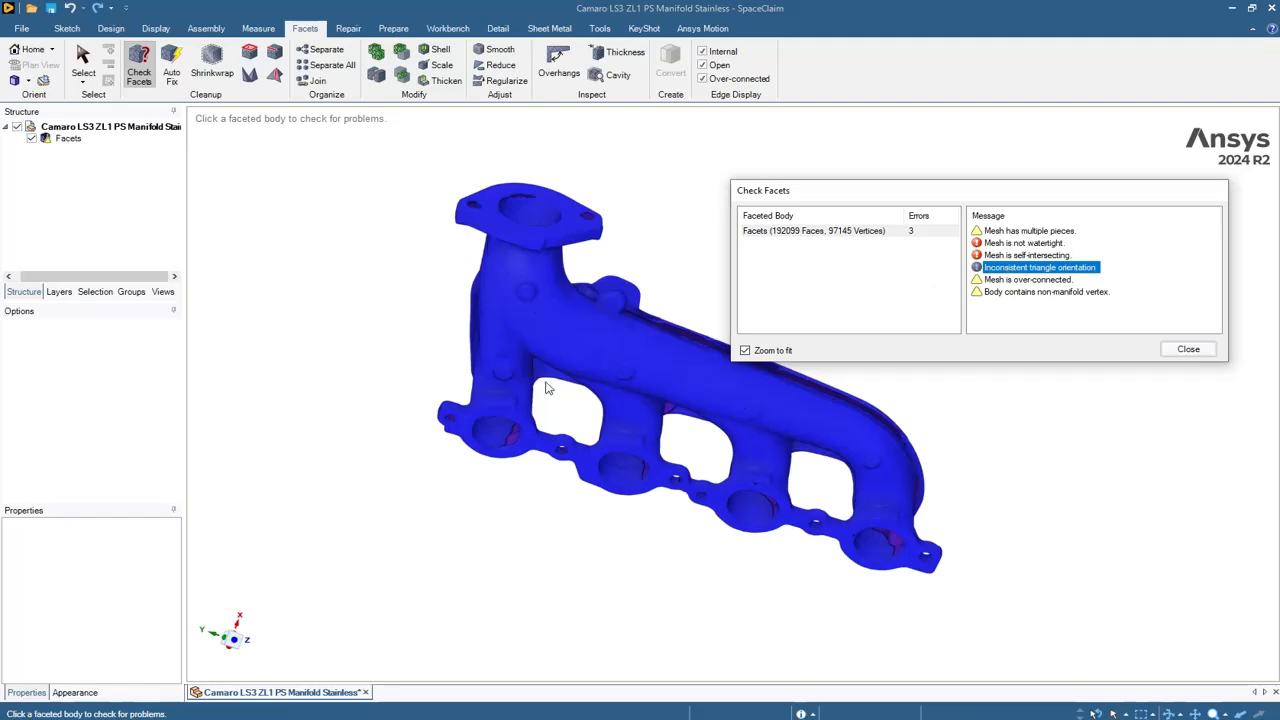
scroll(593, 440, "up", 2)
middle_click_drag(582, 215, 615, 385)
scroll(646, 188, "up", 4)
middle_click_drag(629, 166, 550, 341, "shift")
scroll(530, 406, "down", 6)
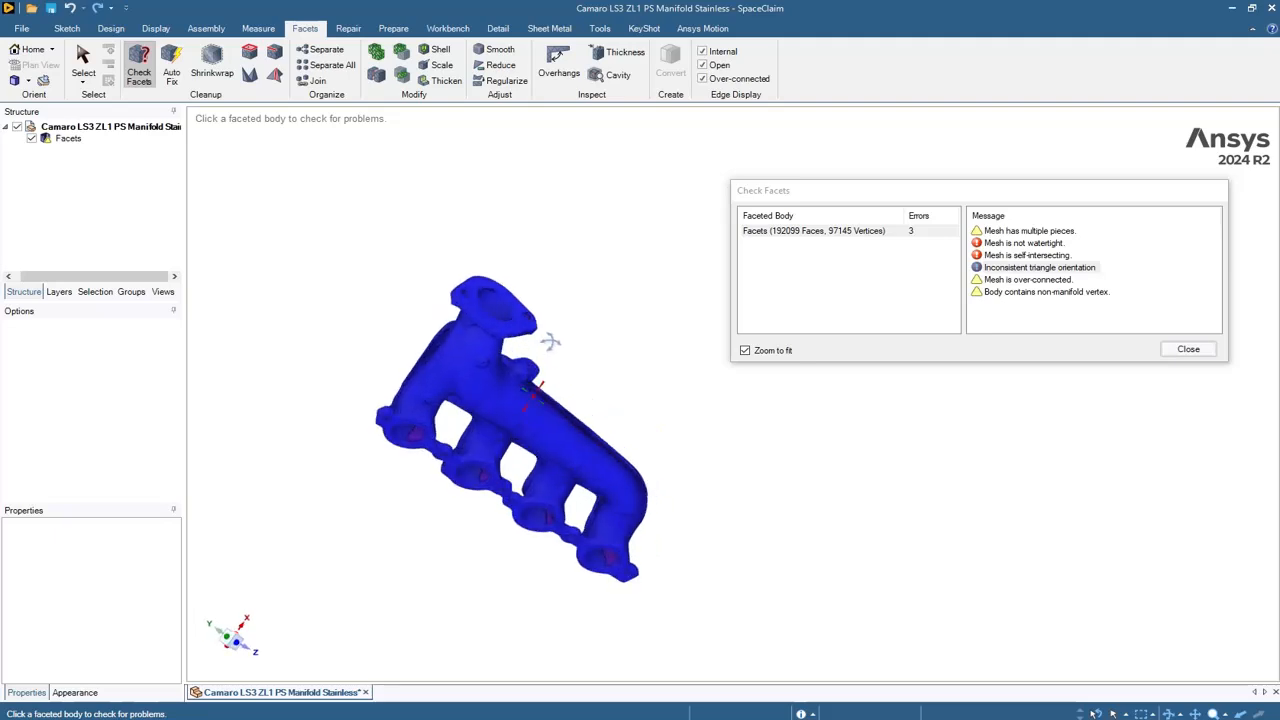
scroll(465, 436, "up", 2)
mouse_move(763, 580)
middle_mouse_down()
mouse_move(774, 563)
mouse_move(760, 505)
mouse_move(759, 581)
mouse_move(604, 471)
mouse_move(750, 507)
mouse_move(863, 418)
mouse_move(559, 410)
mouse_move(640, 455)
middle_mouse_up()
scroll(680, 465, "up", 6)
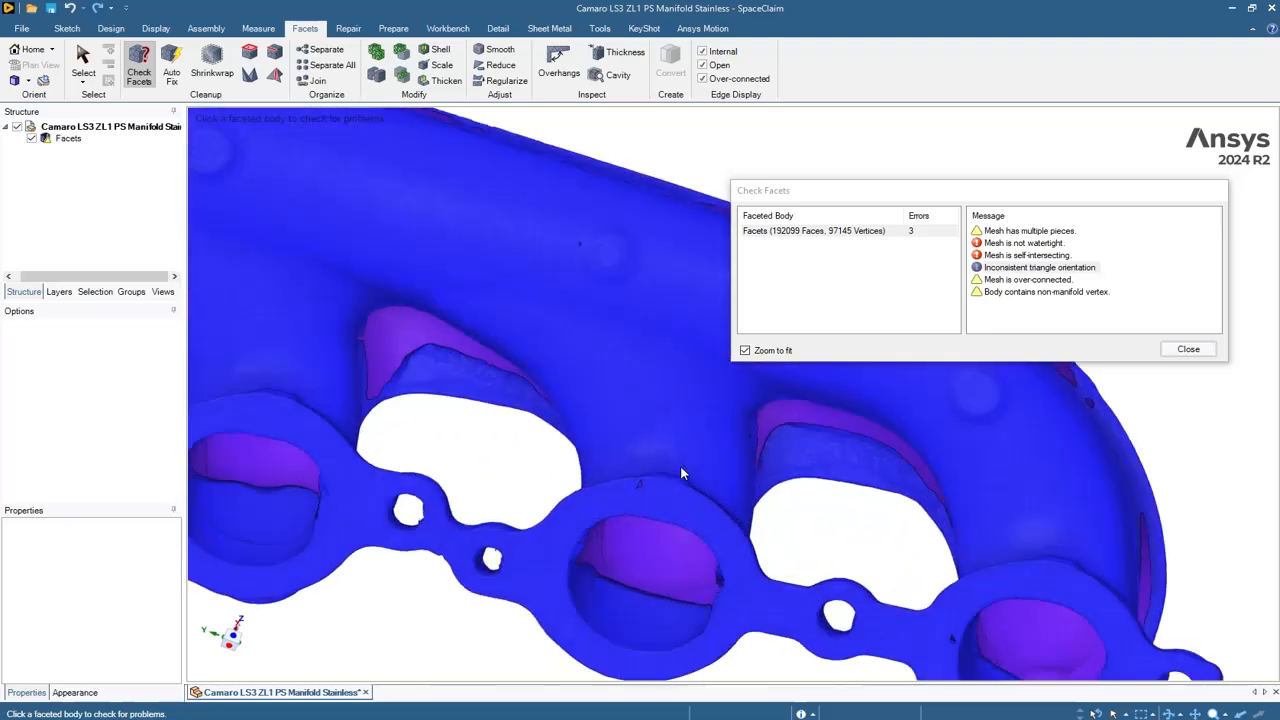
scroll(640, 500, "down", 6)
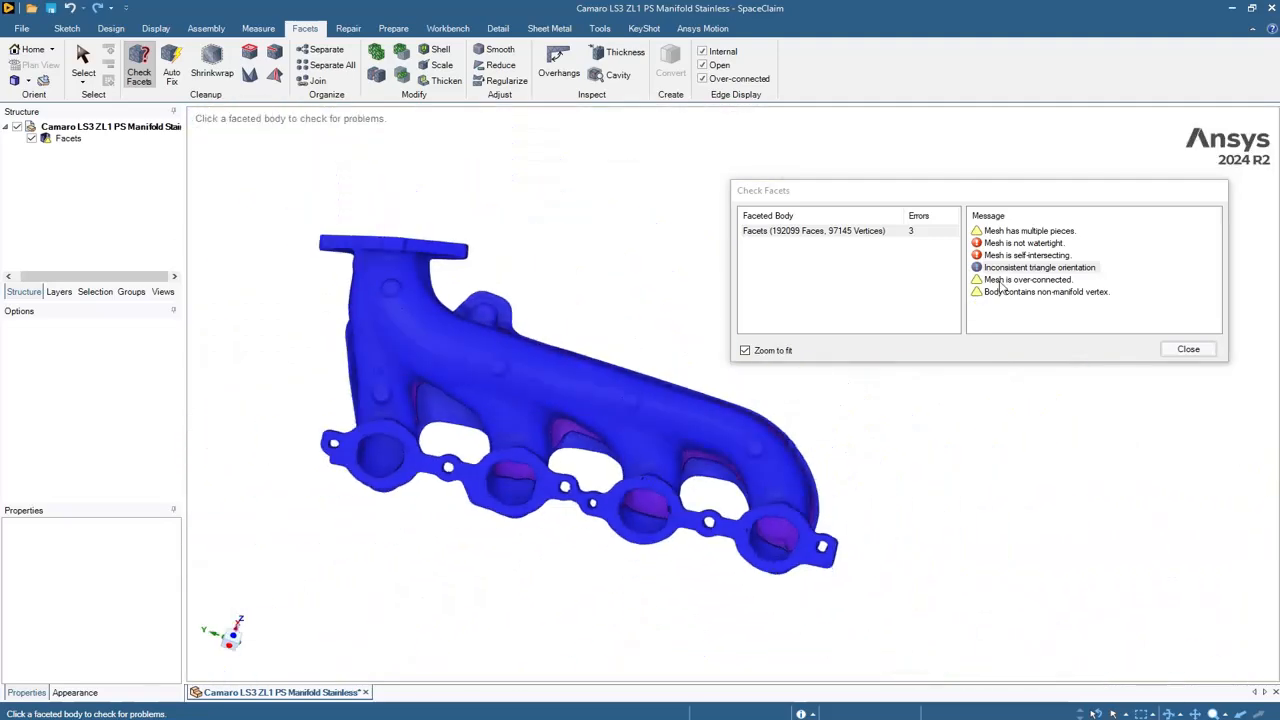
- Highlight the over-connected mesh edges from the check results and examine several of them close up on the manifold
left_click(1010, 280)
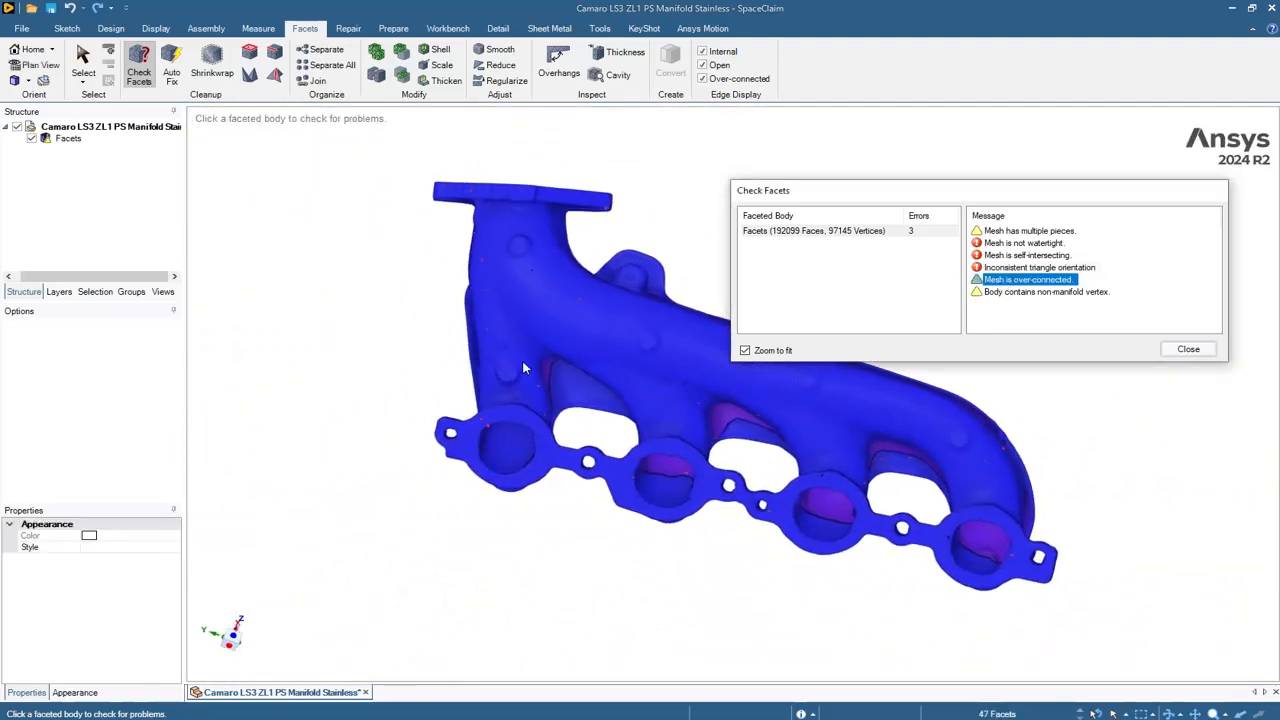
scroll(586, 300, "up", 10)
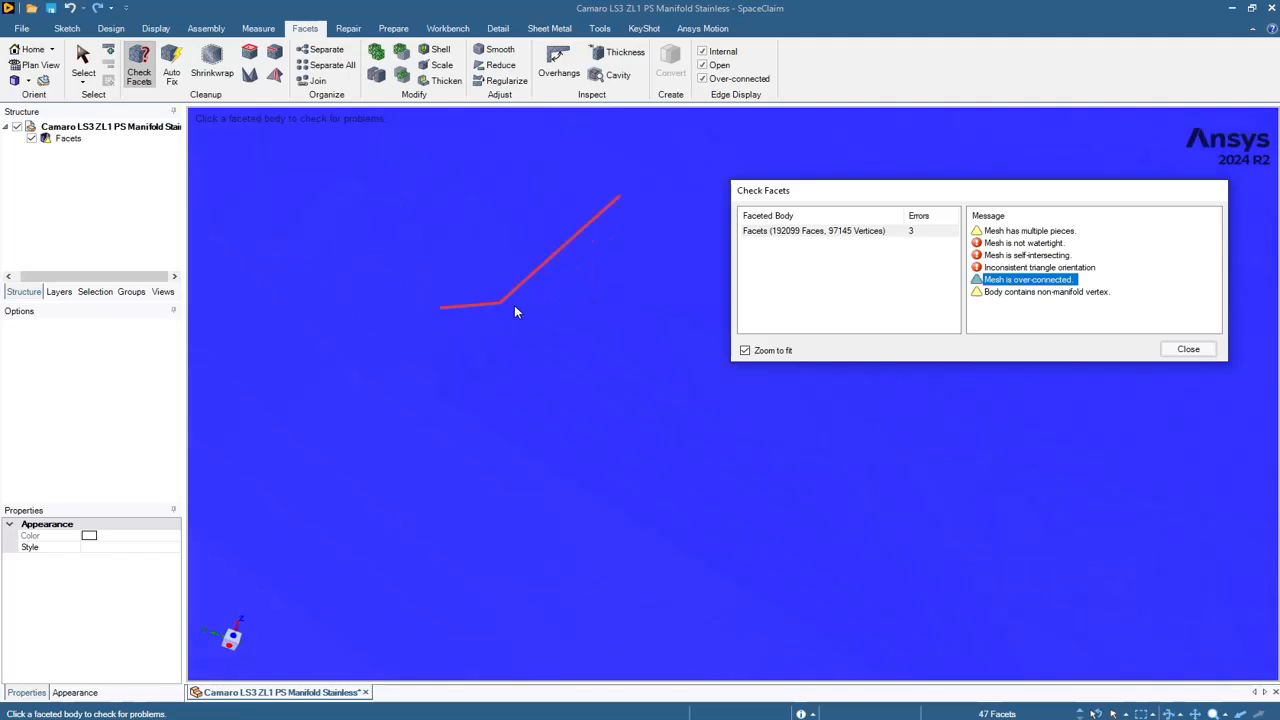
scroll(505, 312, "up", 3)
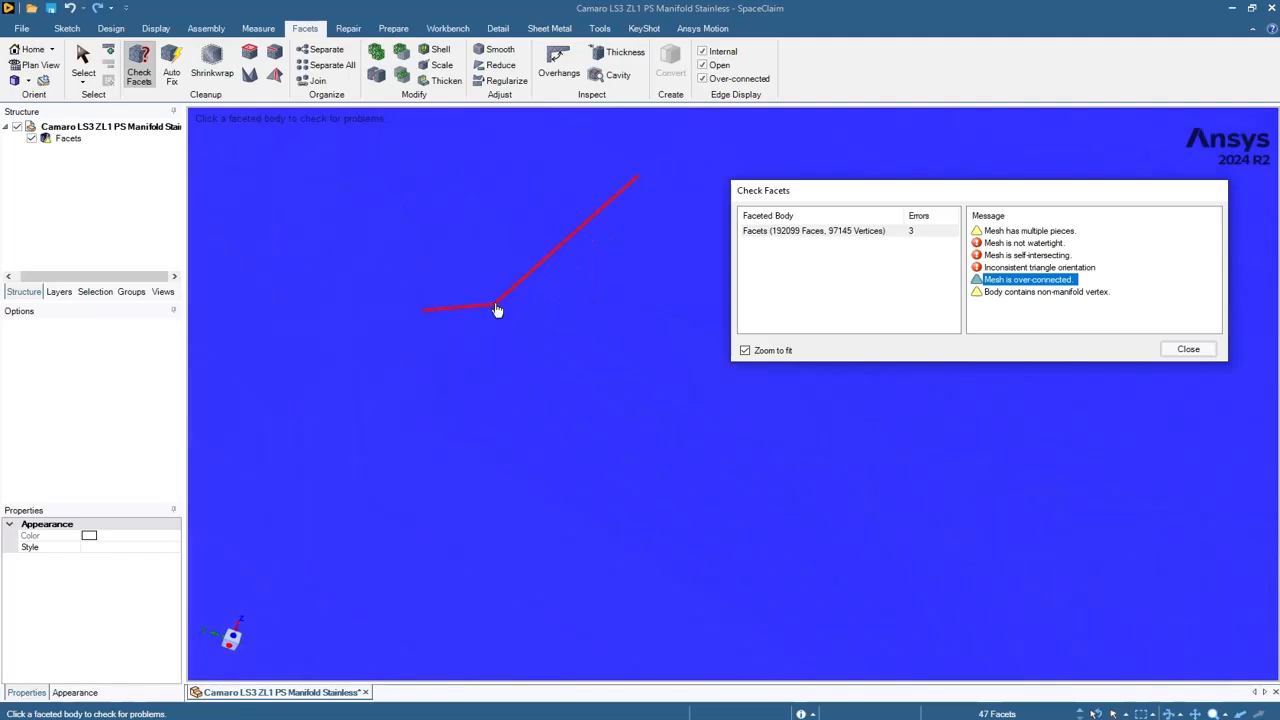
scroll(497, 310, "down", 10)
scroll(536, 359, "up", 6)
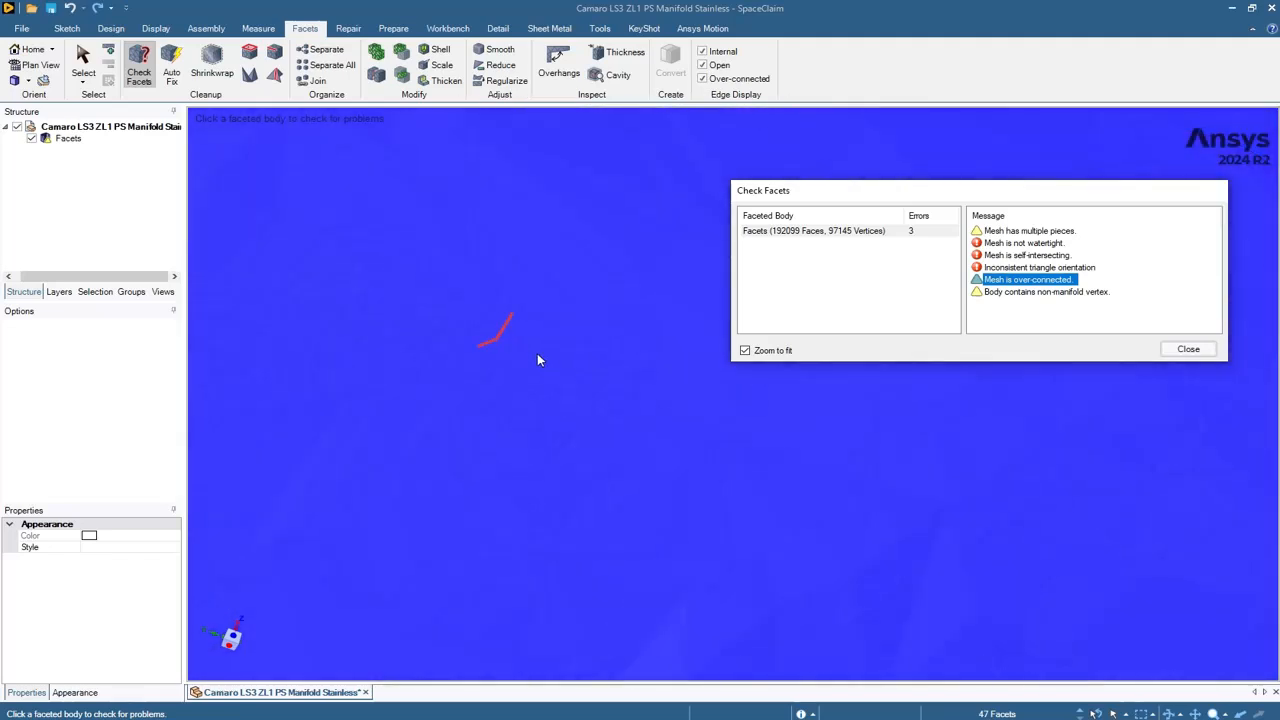
scroll(472, 334, "up", 8)
scroll(478, 336, "down", 7)
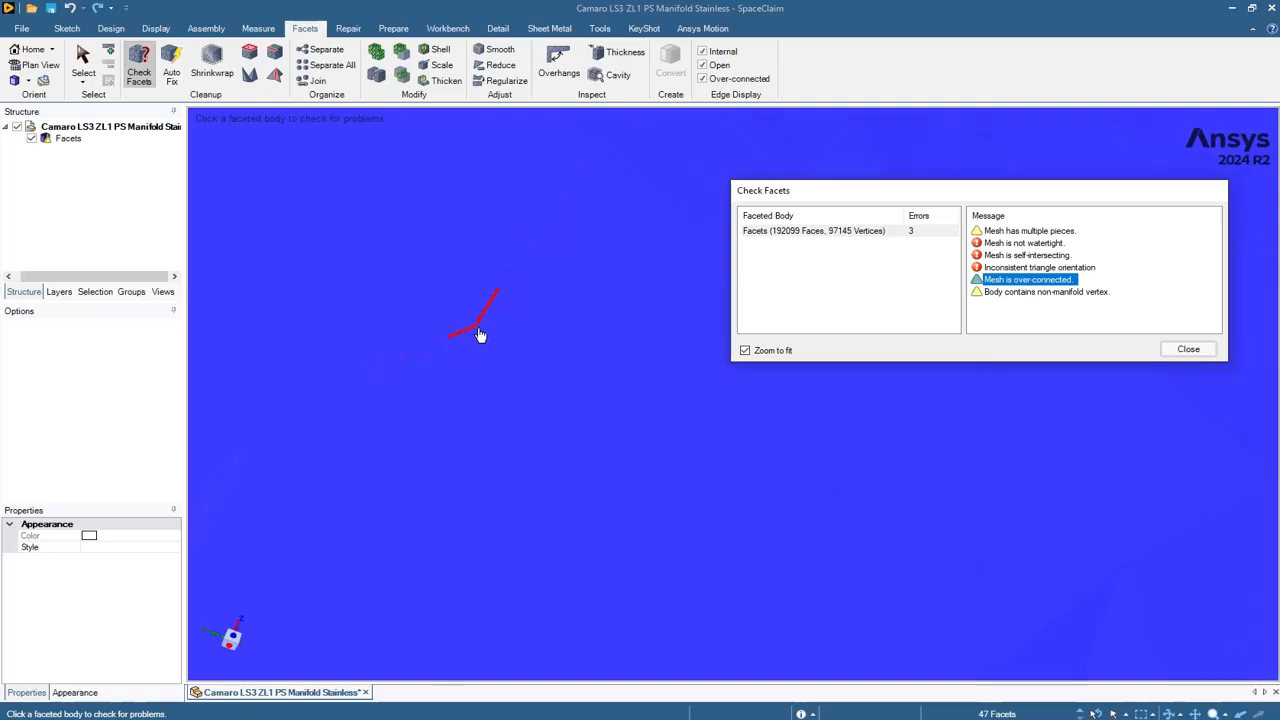
scroll(479, 335, "down", 6)
scroll(350, 355, "up", 10)
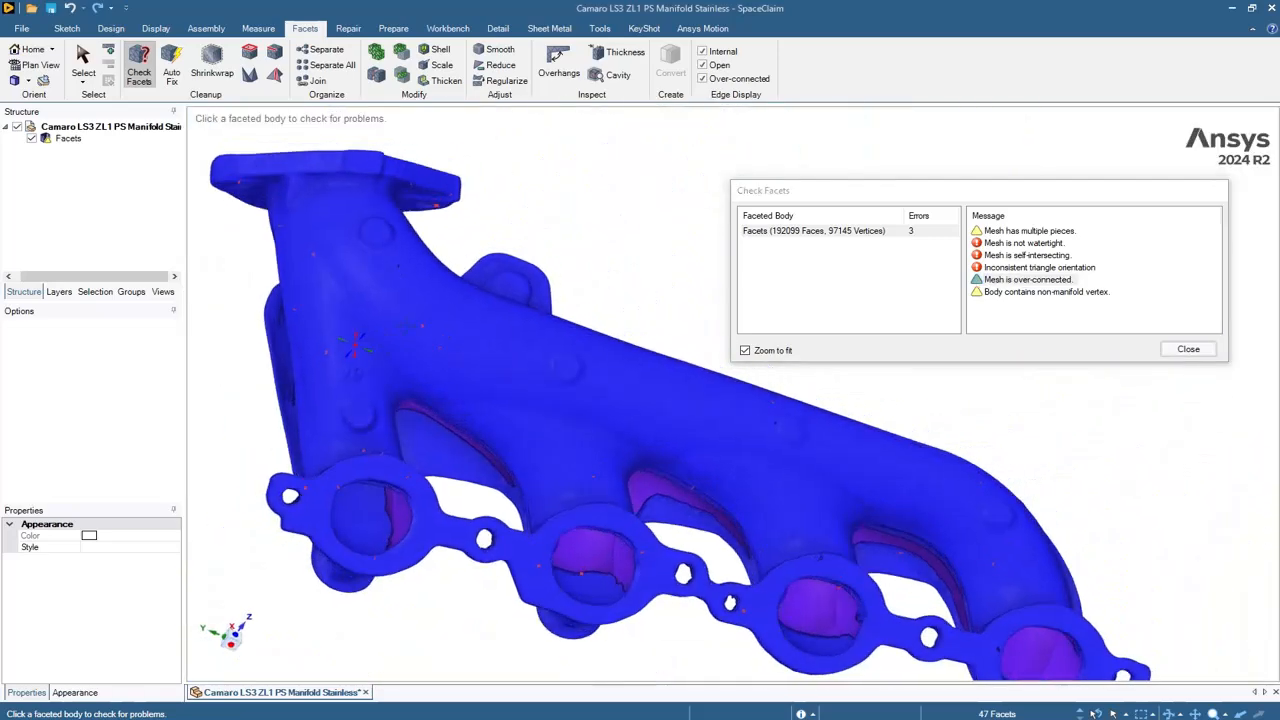
middle_click_drag(401, 399, 555, 60)
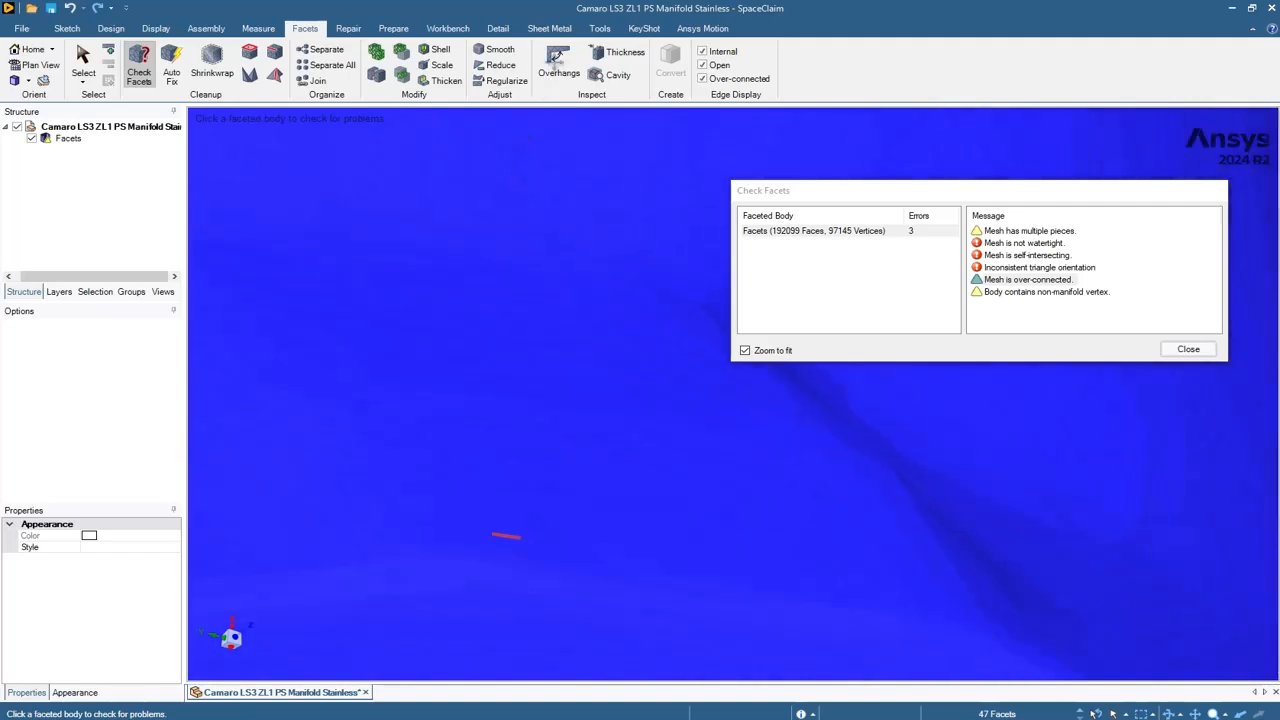
scroll(518, 555, "up", 2)
scroll(505, 450, "down", 6)
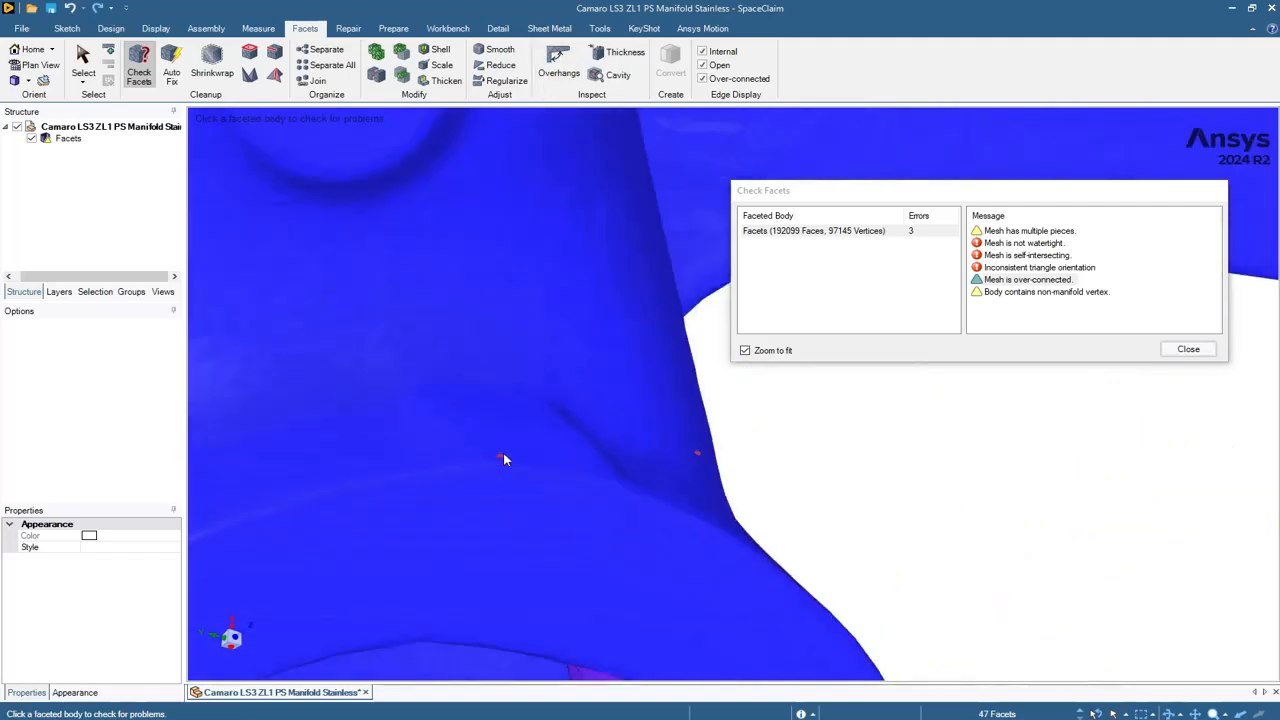
scroll(519, 447, "down", 5)
- Highlight the non-manifold vertices from the check results and examine individual ones and their adjoining facets close up
left_click(1015, 292)
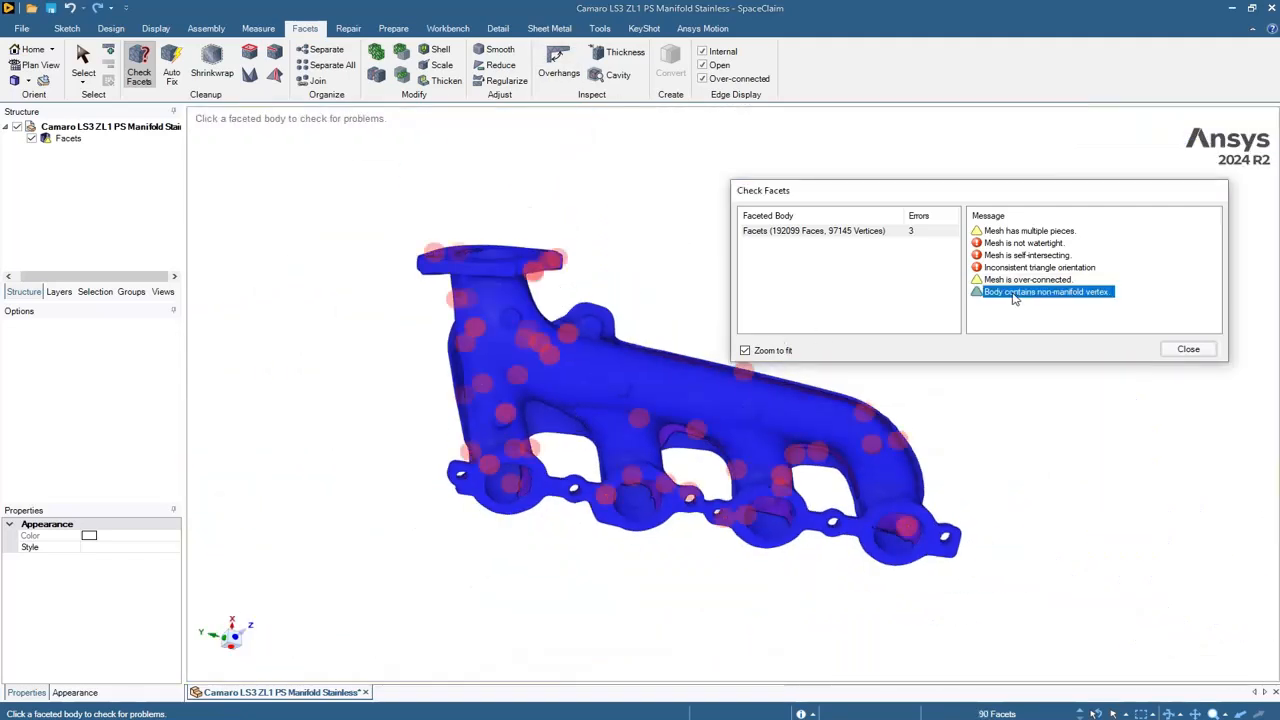
scroll(604, 336, "up", 5)
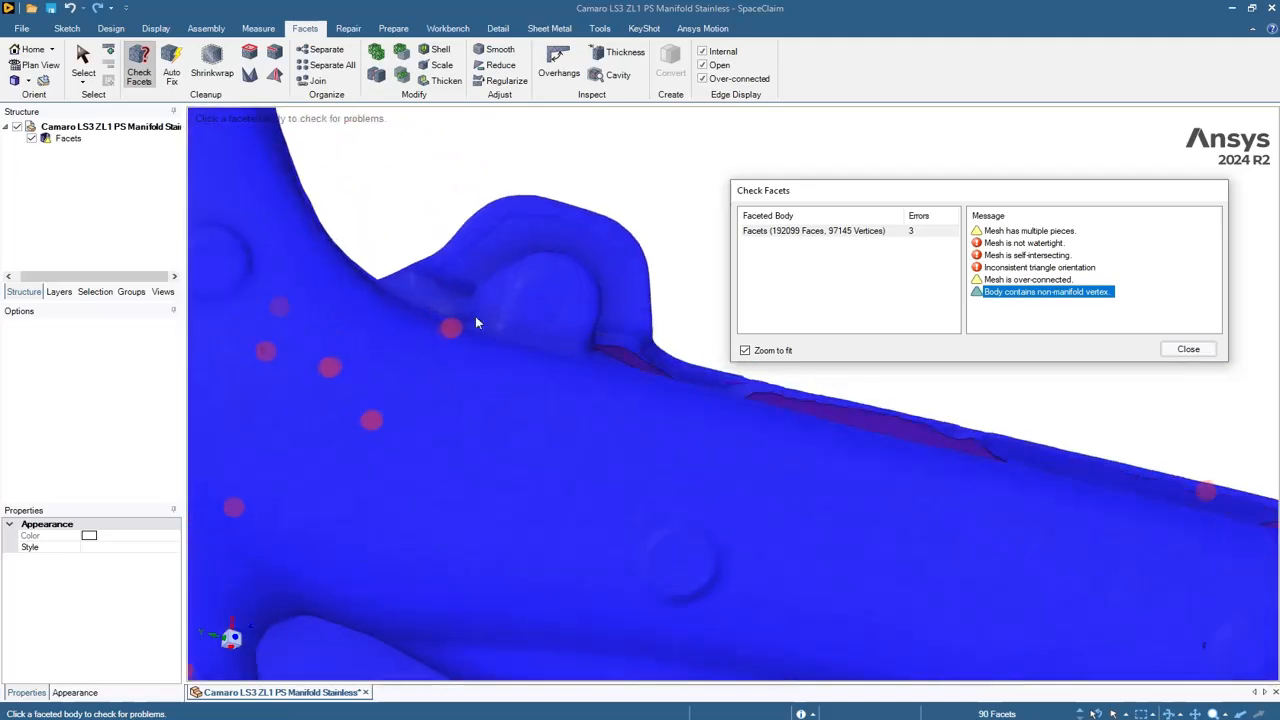
mouse_move(451, 328)
middle_mouse_down()
mouse_move(451, 345)
mouse_move(432, 332)
mouse_move(436, 371)
middle_mouse_up()
scroll(437, 366, "up", 5)
mouse_move(475, 284)
middle_mouse_down()
mouse_move(508, 352)
mouse_move(478, 291)
middle_mouse_up()
scroll(470, 291, "up", 5)
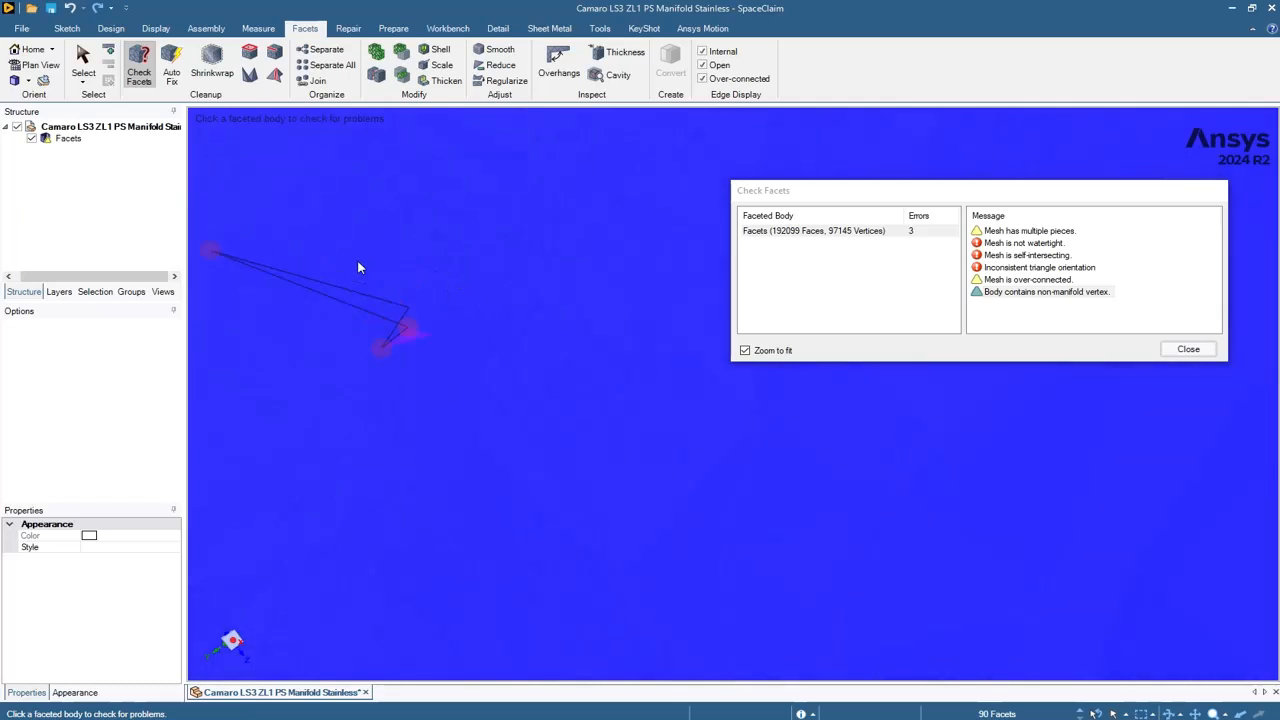
scroll(357, 259, "up", 3)
scroll(515, 408, "down", 5)
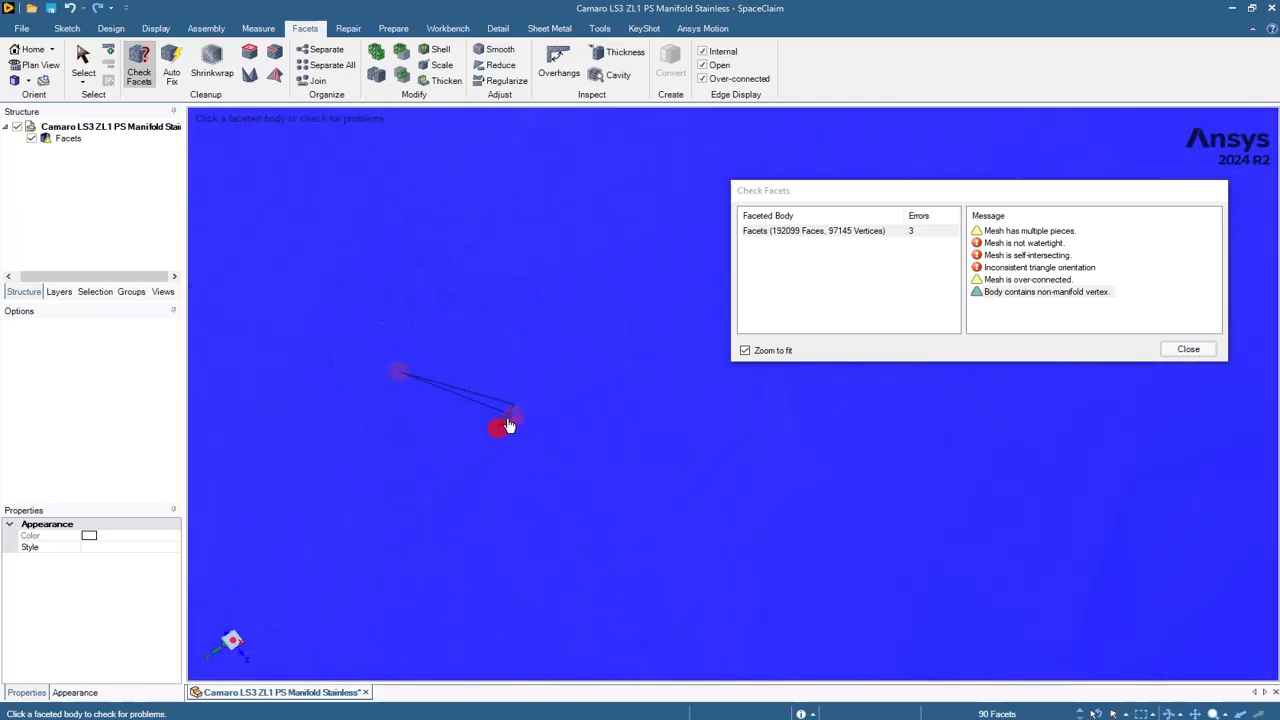
scroll(504, 422, "up", 9)
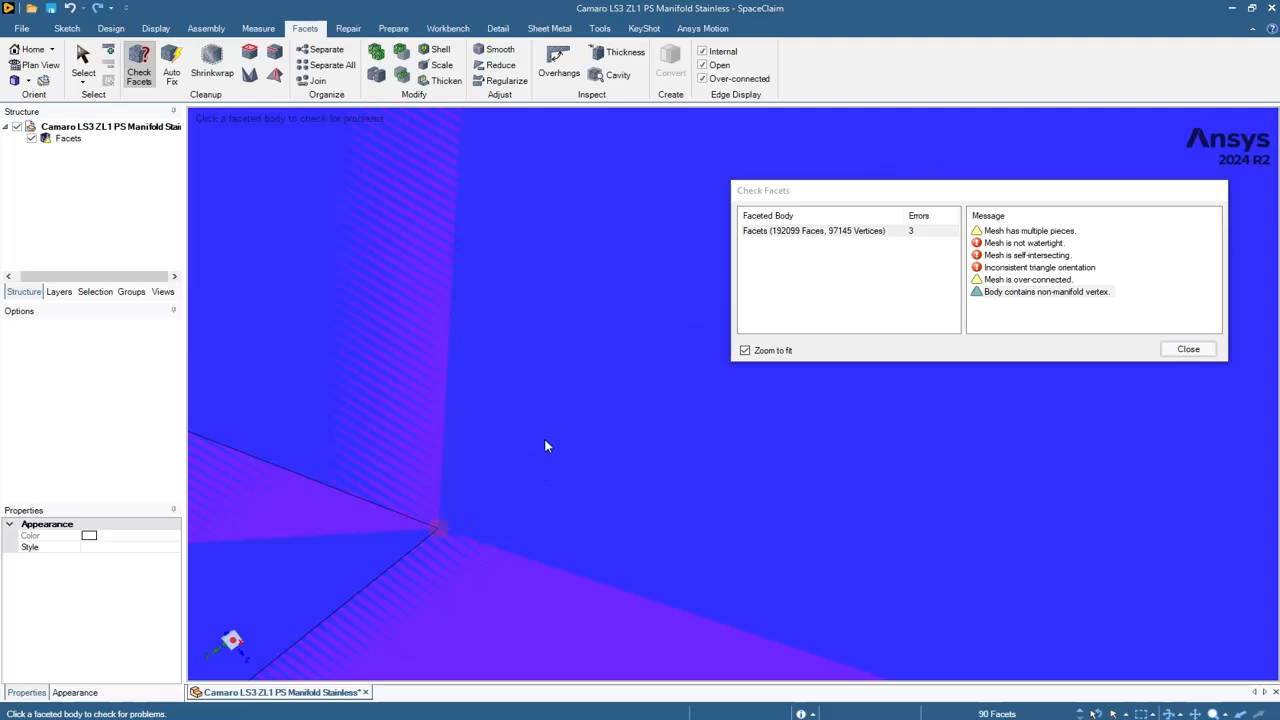
middle_click_drag(544, 446, 528, 379)
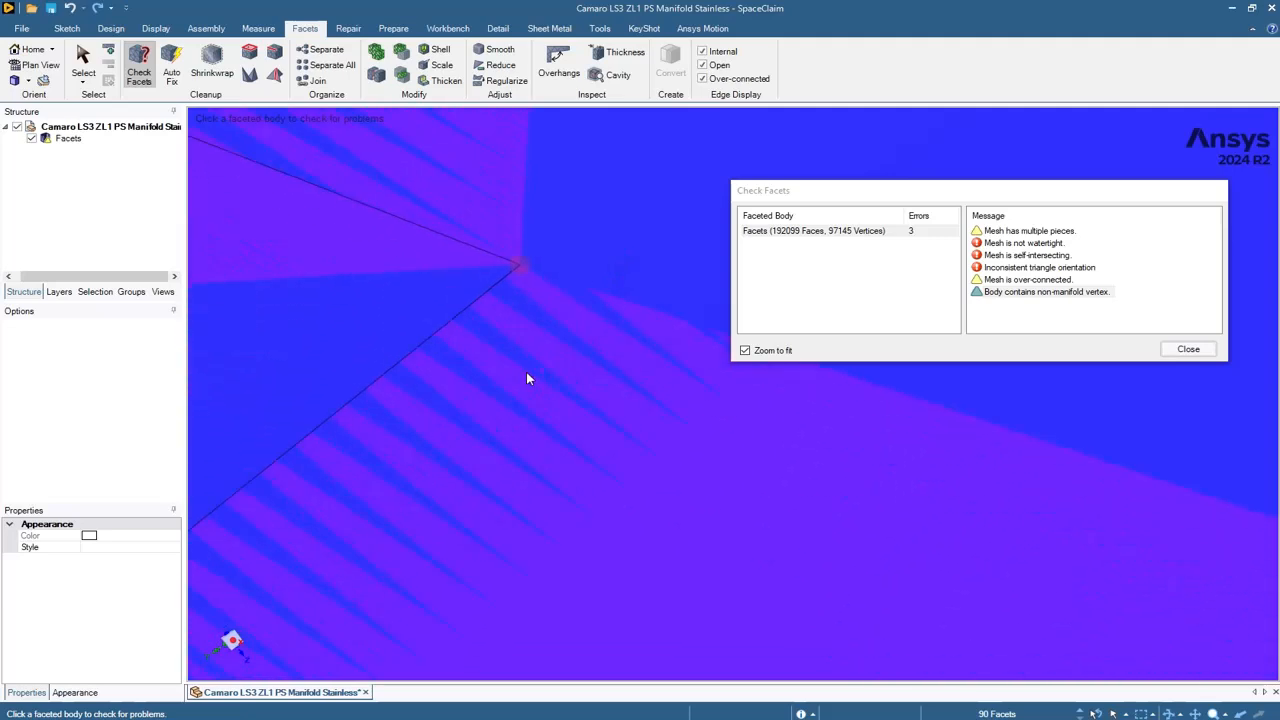
scroll(528, 379, "down", 10)
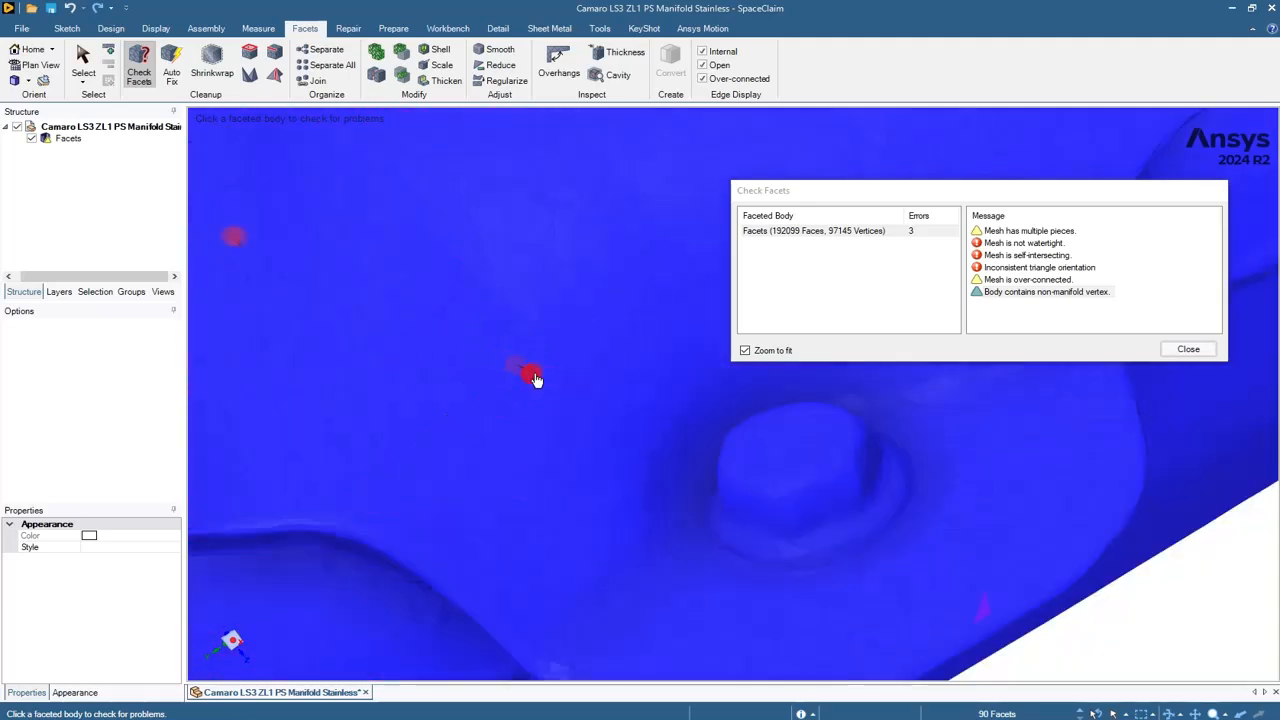
scroll(535, 378, "down", 8)
middle_click_drag(596, 418, 837, 380)
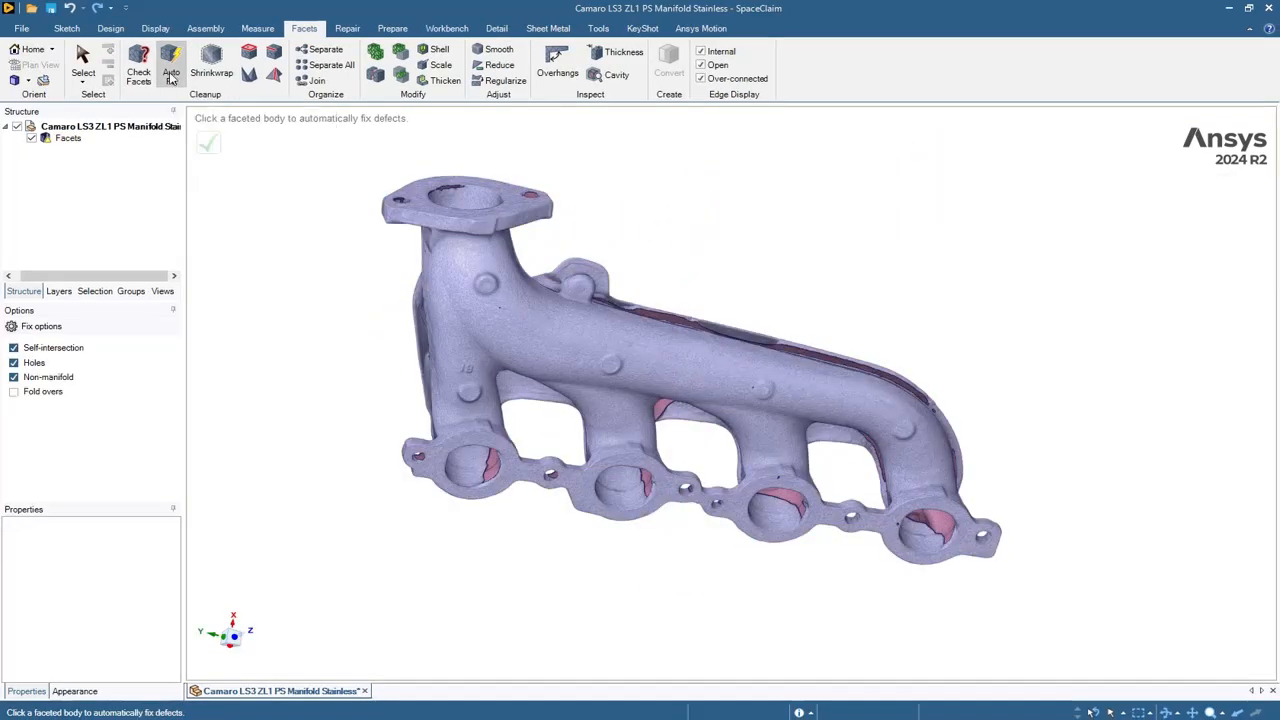
- Run Auto Fix on the manifold body for self-intersections and non-manifold defects, with Holes and Fold overs excluded
left_click(441, 258)
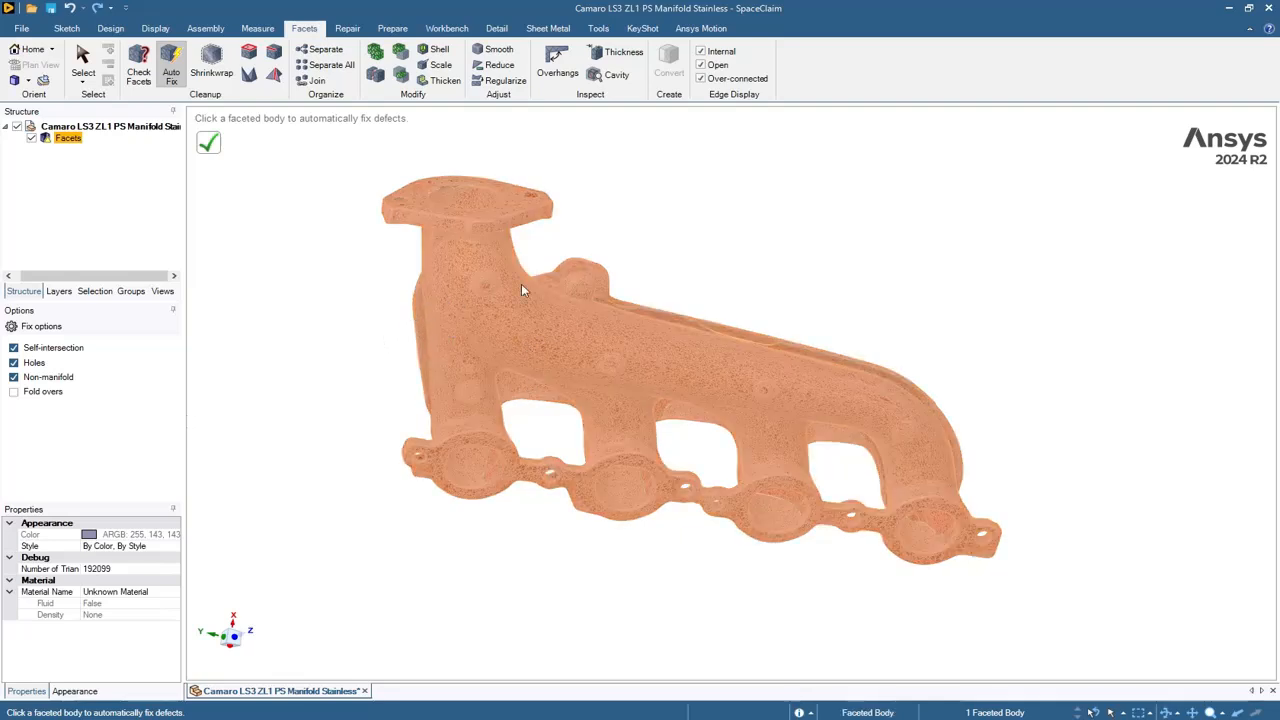
middle_click_drag(677, 240, 744, 271)
scroll(820, 355, "up", 5)
middle_click_drag(699, 316, 654, 270)
scroll(654, 270, "down", 5)
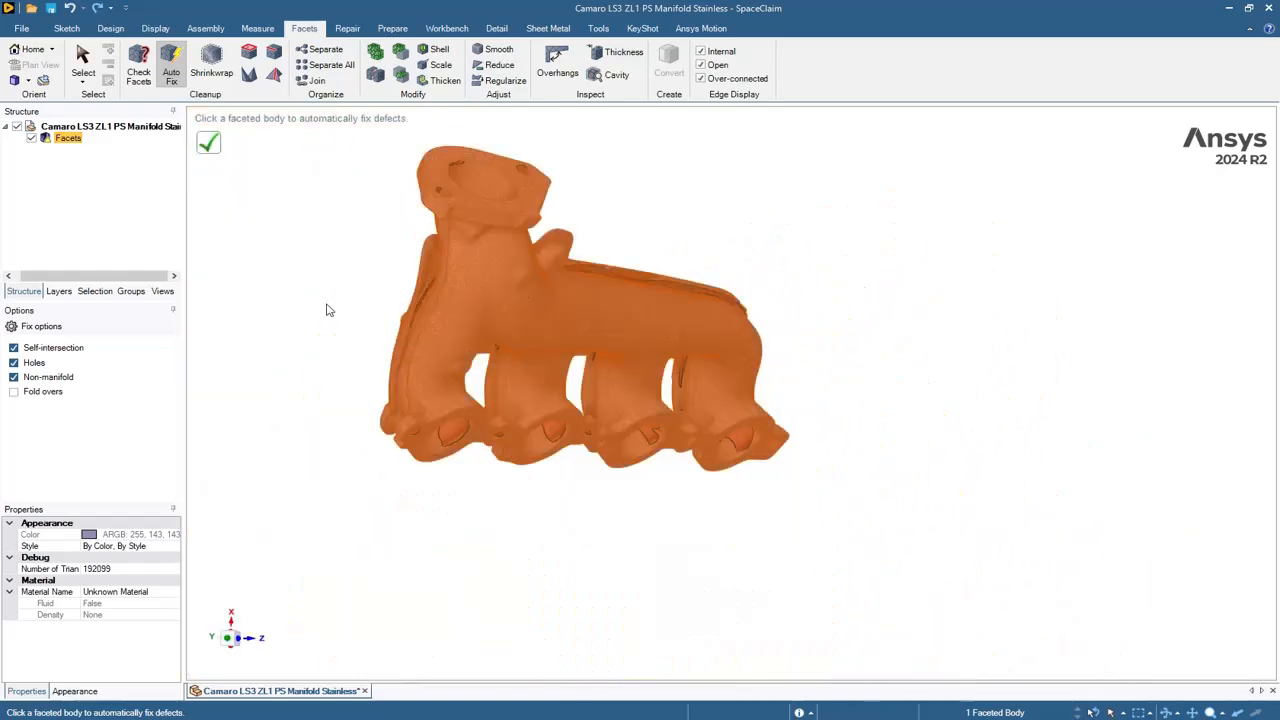
middle_click_drag(326, 309, 380, 311)
scroll(500, 300, "up", 5)
middle_click_drag(309, 277, 266, 271)
scroll(280, 280, "down", 5)
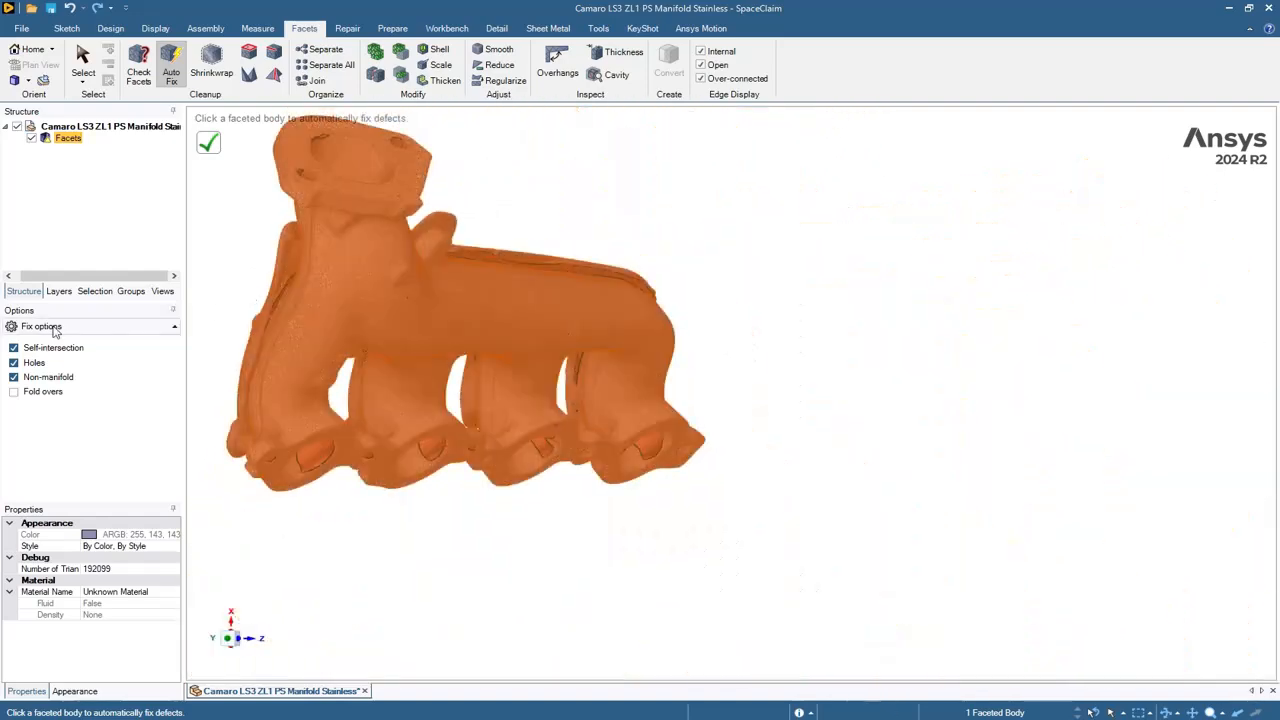
middle_click_drag(496, 193, 615, 209, "shift")
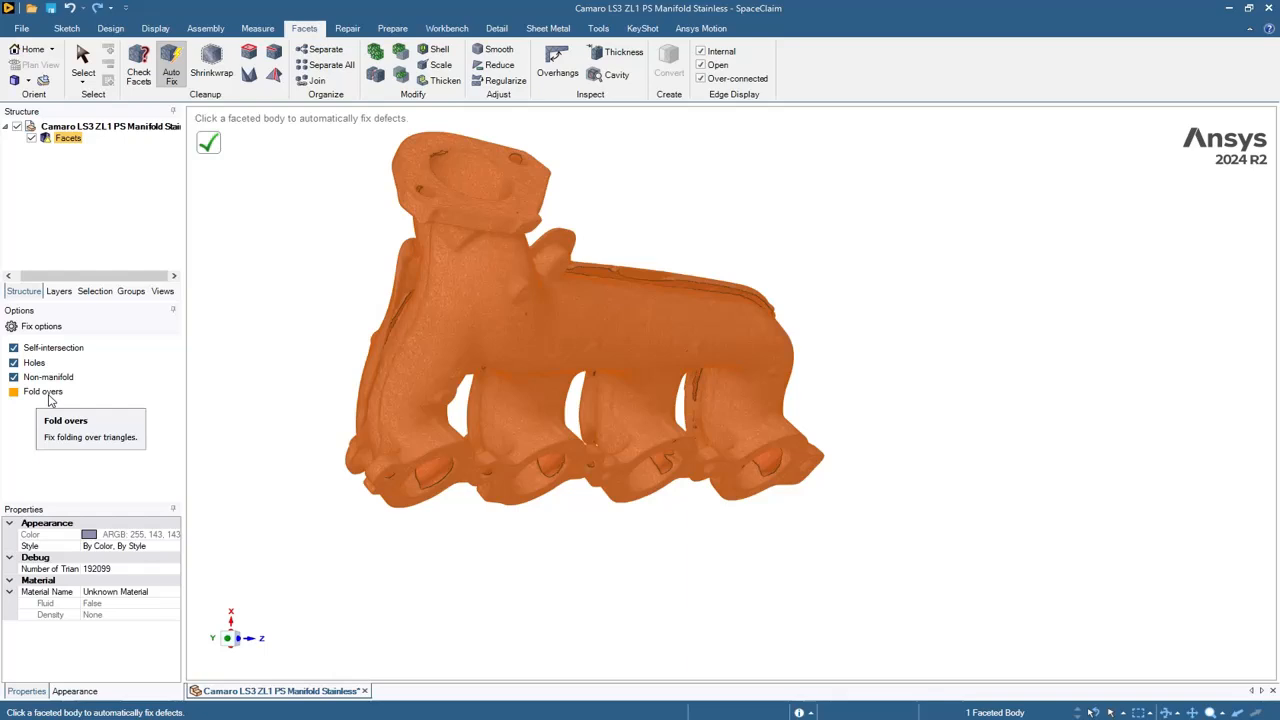
scroll(340, 247, "up", 2)
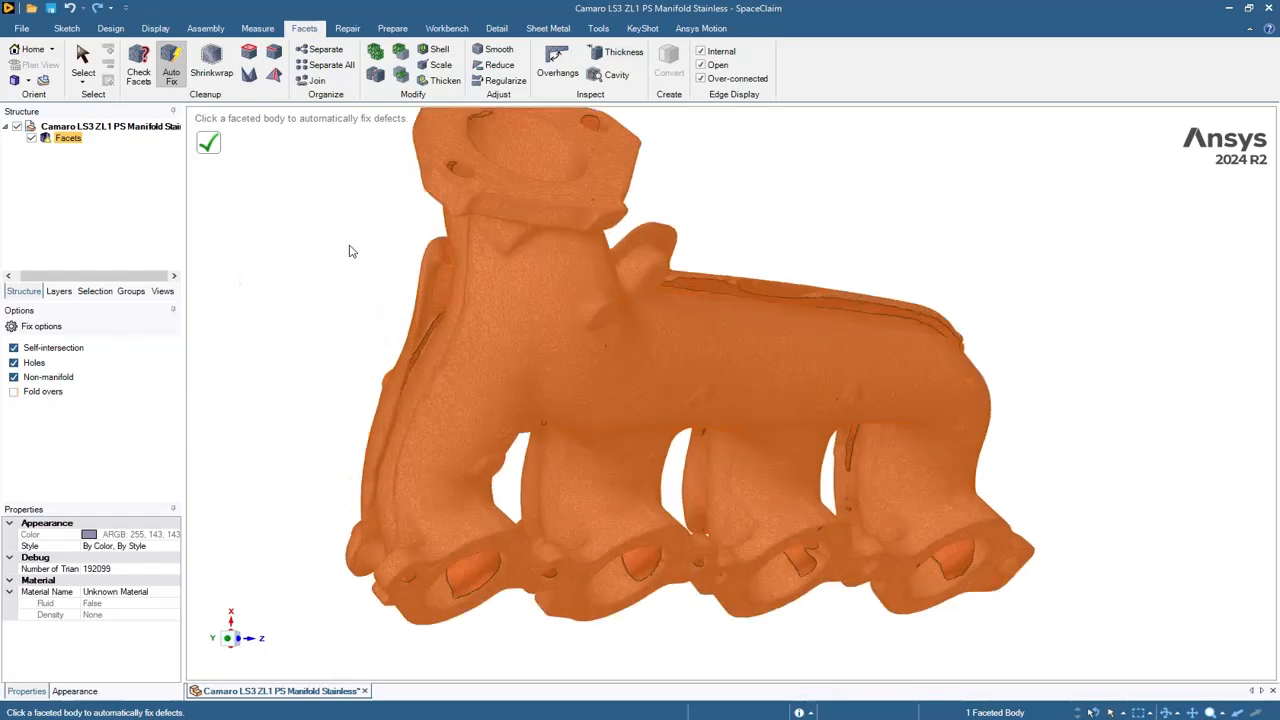
scroll(349, 250, "down", 3)
middle_click_drag(342, 249, 374, 264, "shift")
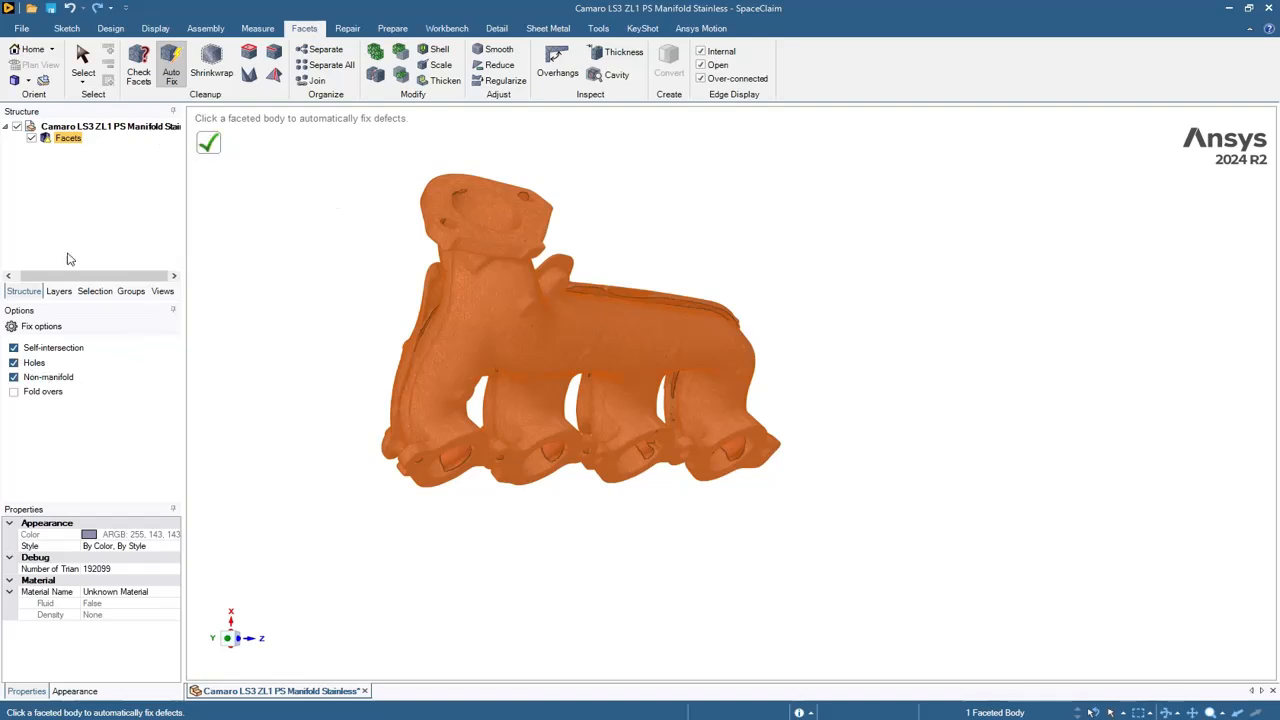
left_click(14, 364)
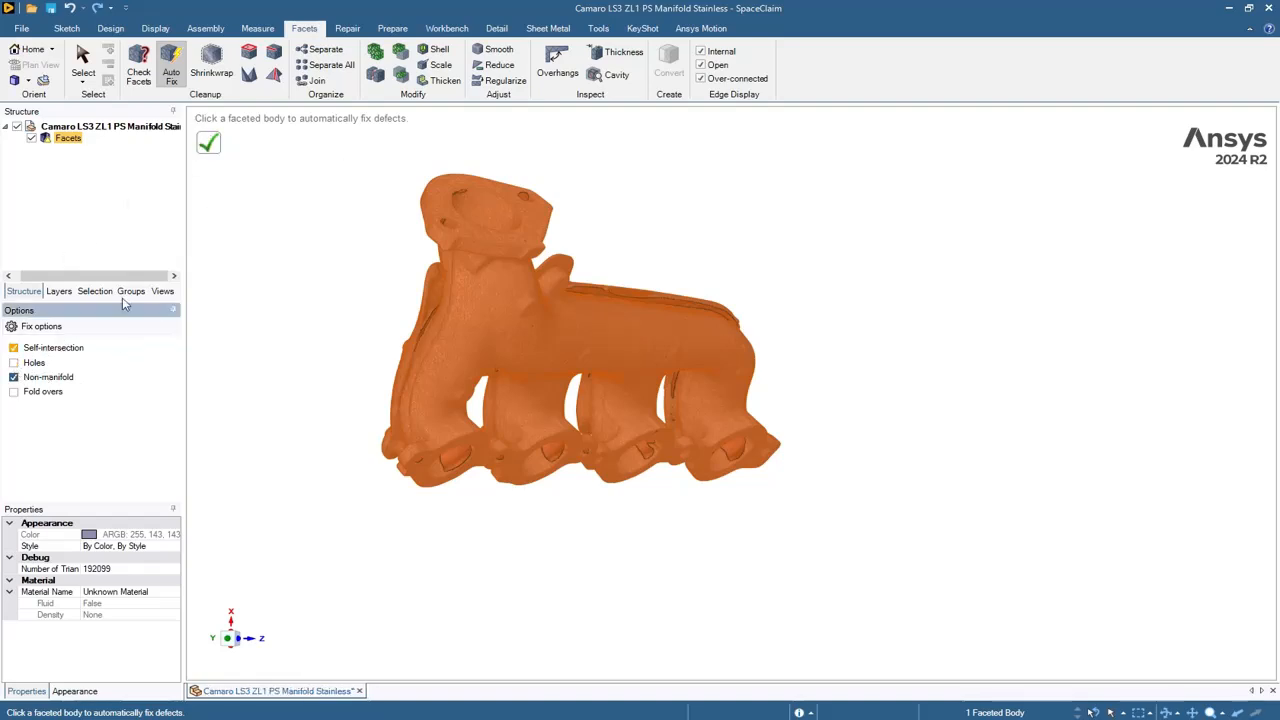
left_click(220, 146)
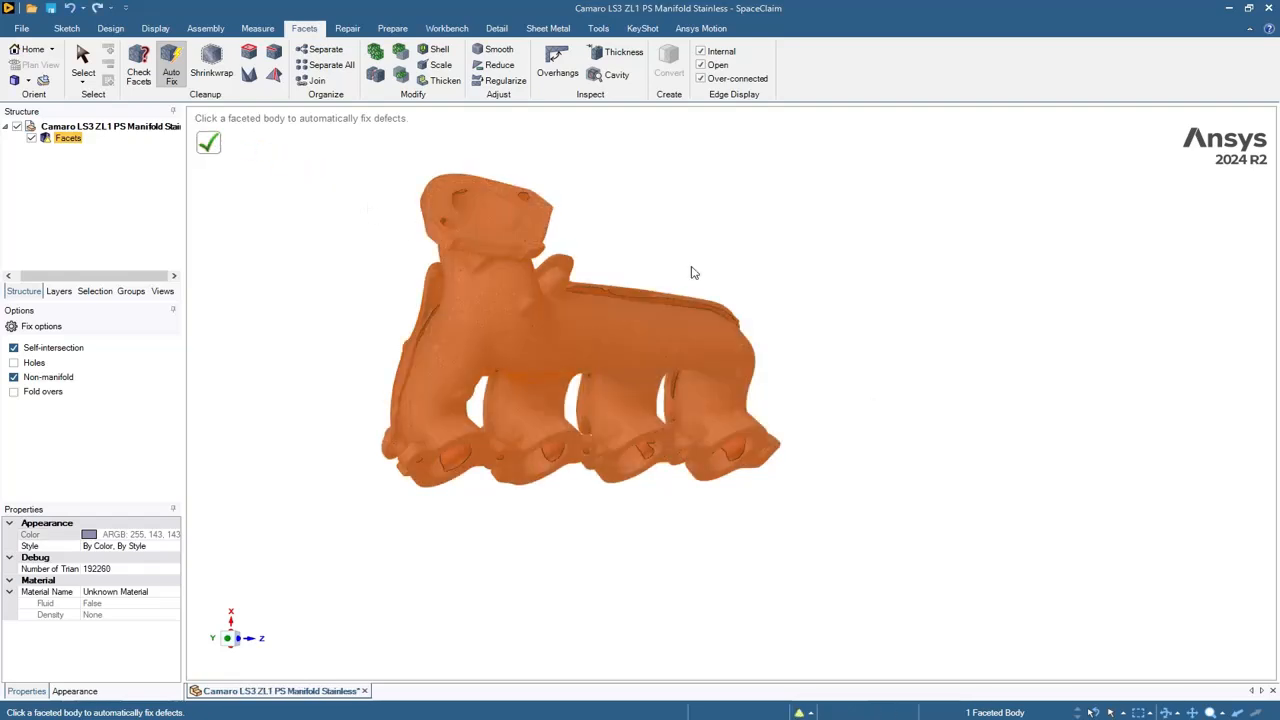
- Include Holes in the fix options, run Auto Fix on the manifold again and inspect the repaired mesh
mouse_move(678, 215)
middle_mouse_down()
mouse_move(689, 251)
mouse_move(631, 286)
mouse_move(632, 250)
middle_mouse_up()
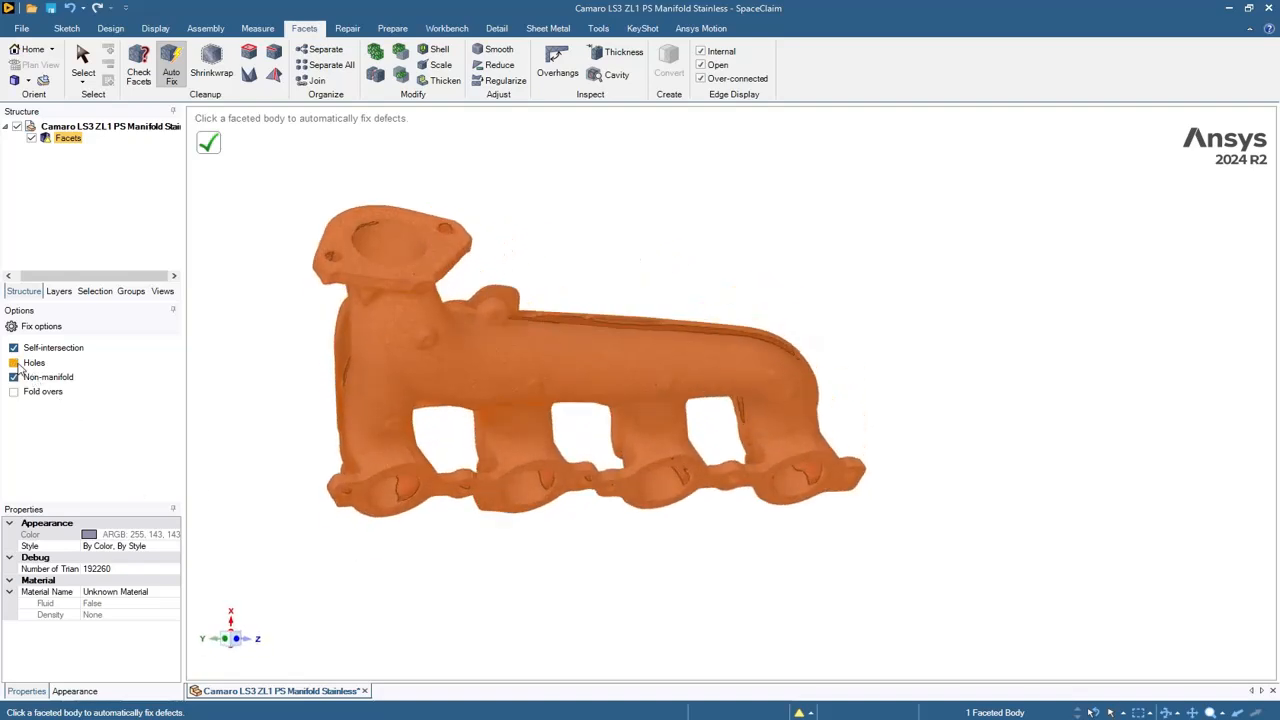
left_click(14, 363)
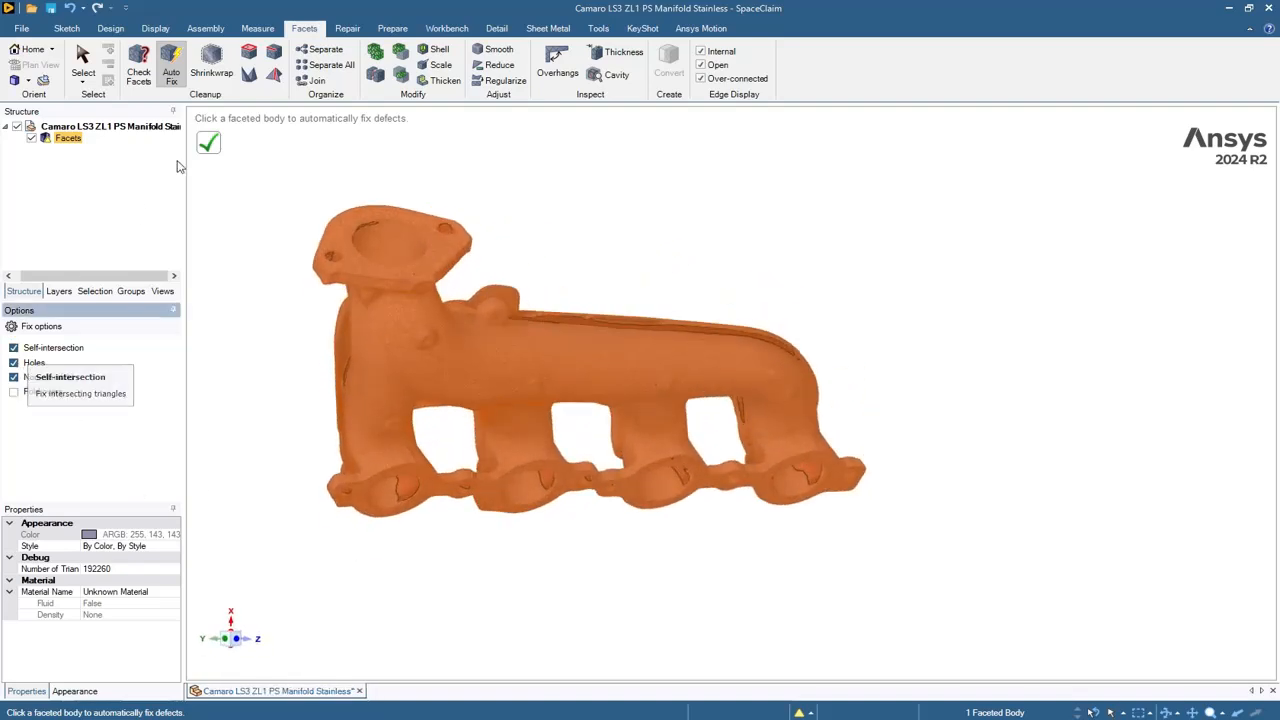
left_click(213, 152)
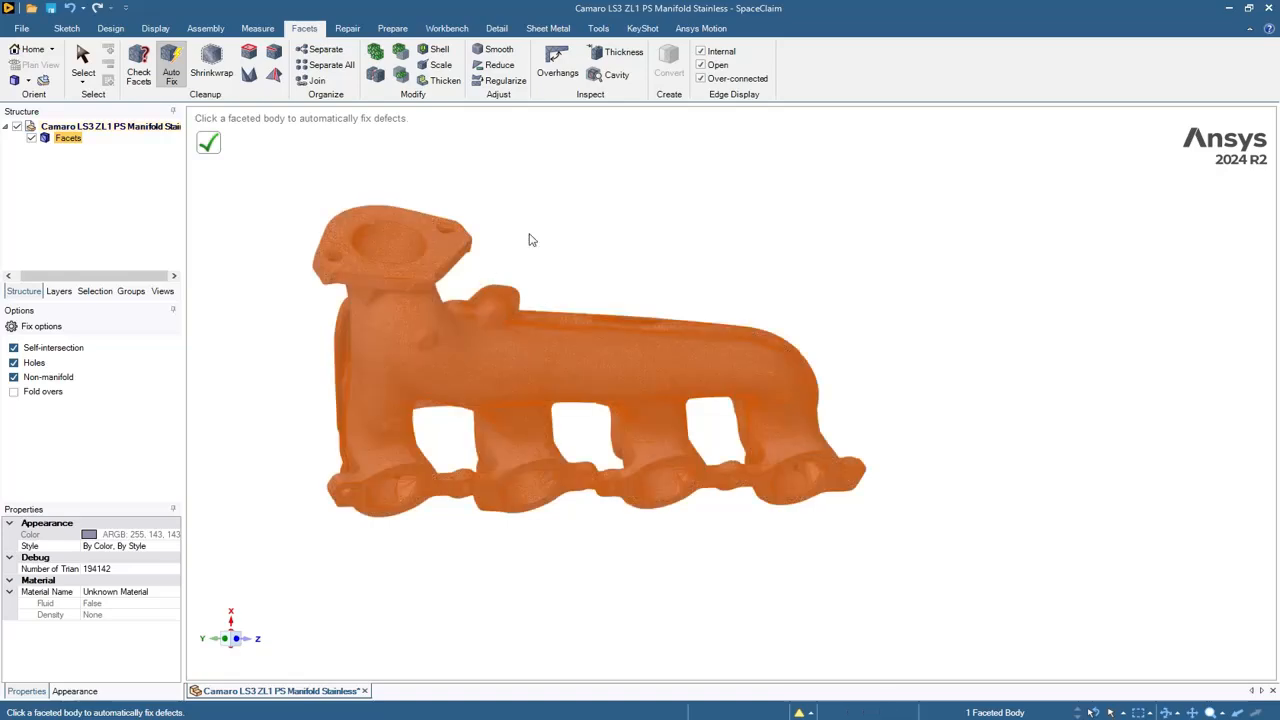
left_click(530, 235)
middle_click_drag(631, 188, 615, 250)
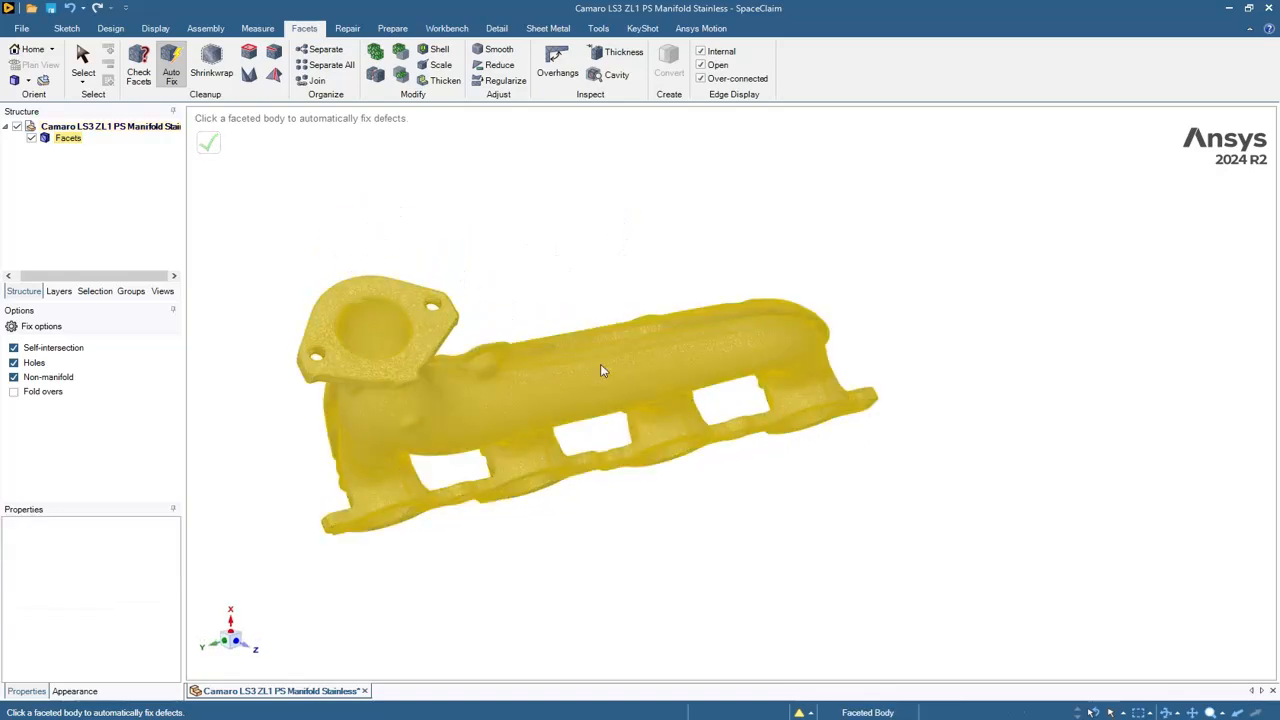
scroll(545, 197, "up", 4)
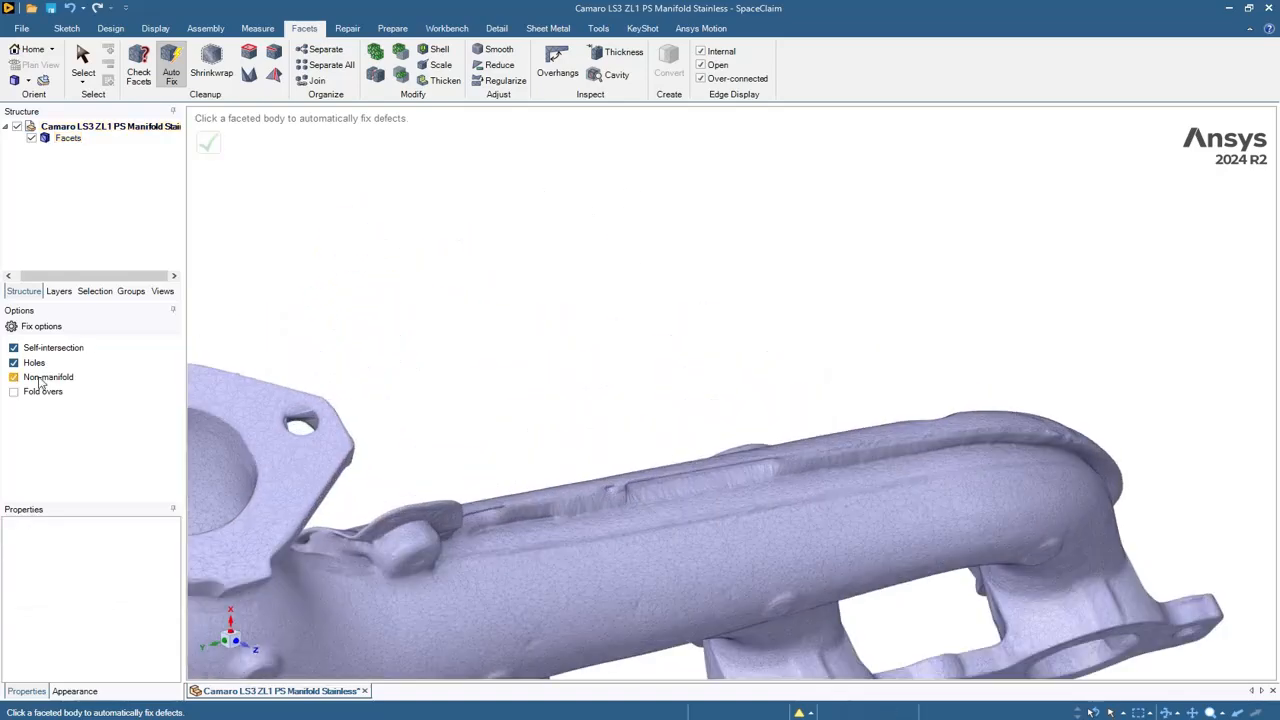
scroll(486, 314, "down", 5)
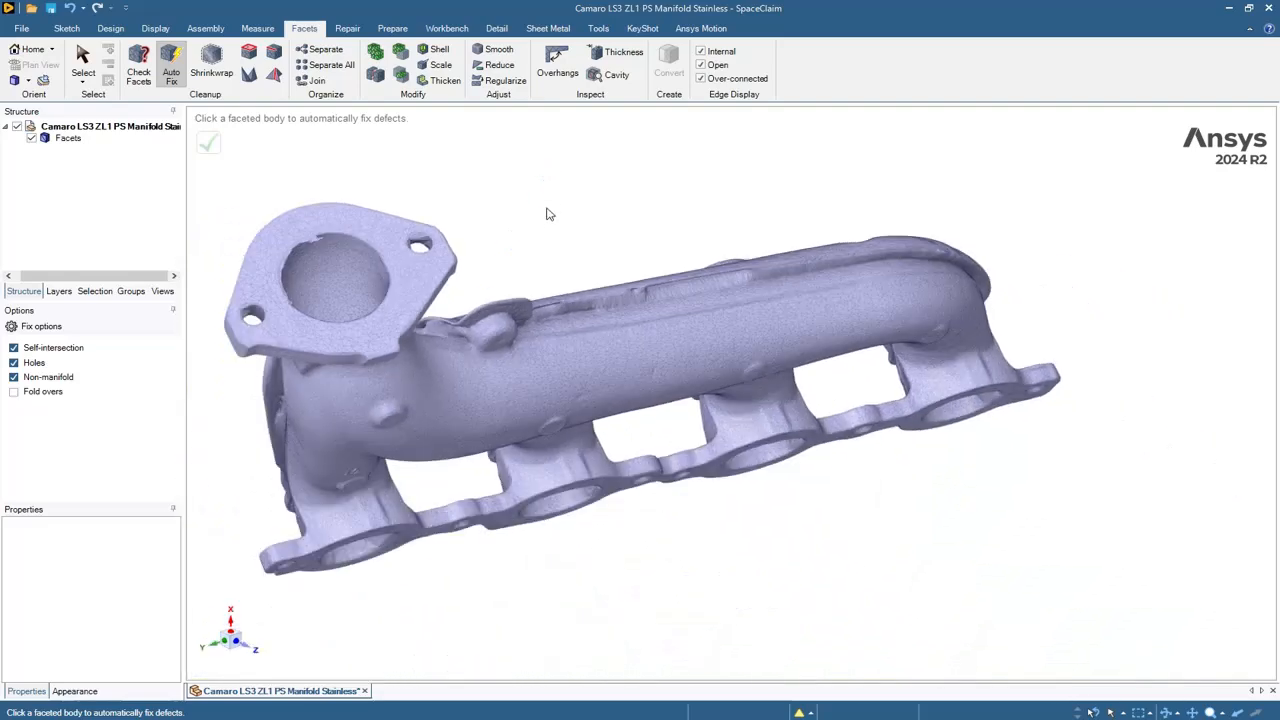
mouse_move(546, 217)
middle_mouse_down()
mouse_move(540, 150)
mouse_move(482, 36)
middle_mouse_up()
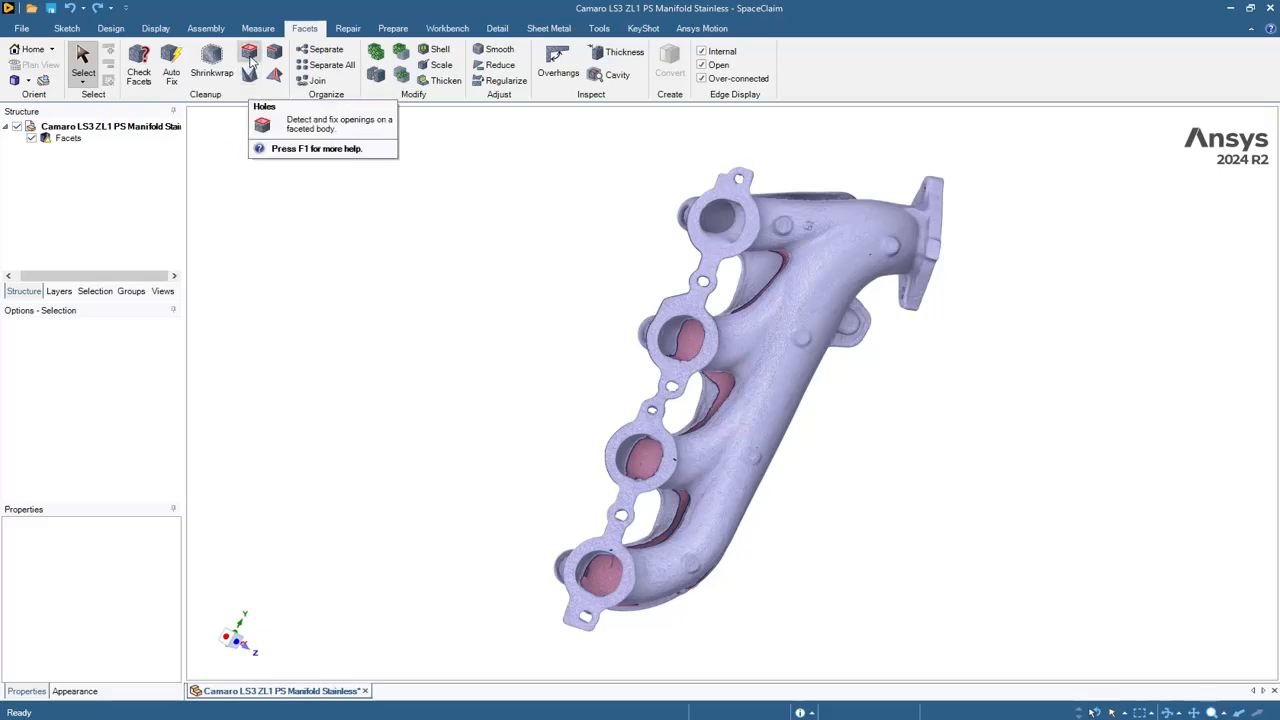
- Detect the manifold's openings with the Holes tool and patch the long opening along its ridge
left_click(250, 58)
middle_click_drag(514, 314, 871, 277)
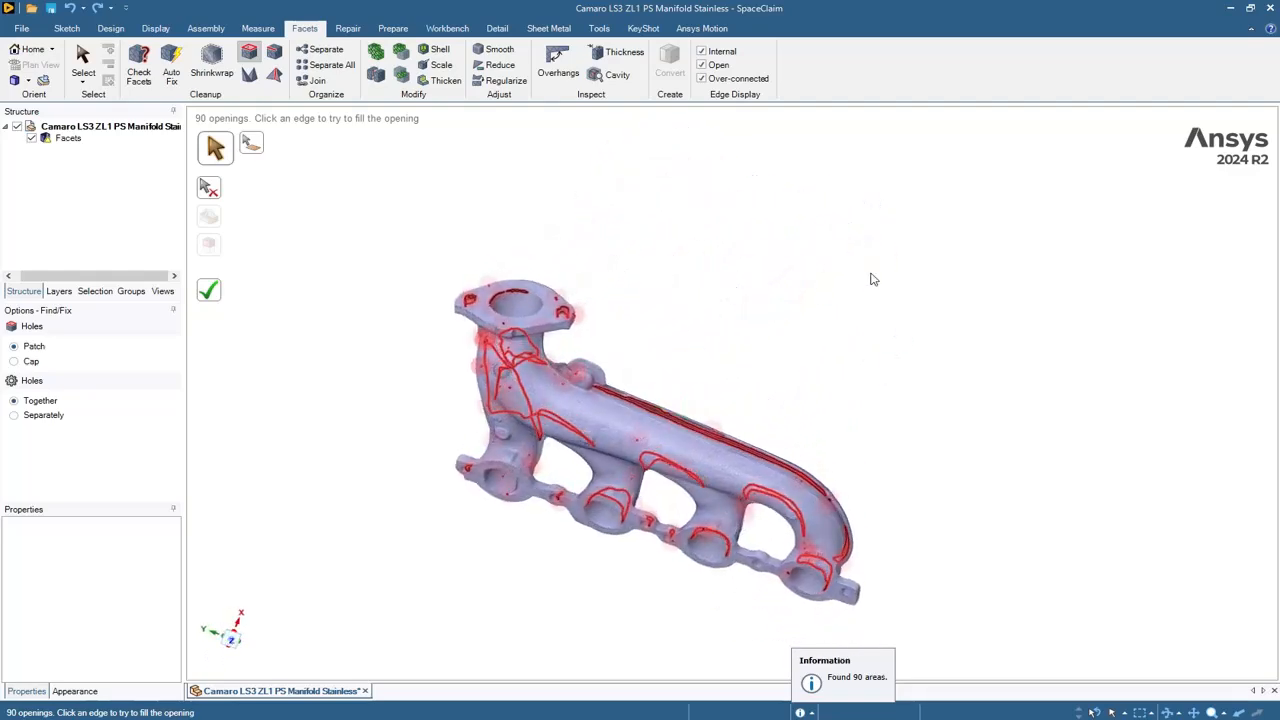
scroll(669, 431, "up", 6)
left_click(726, 360)
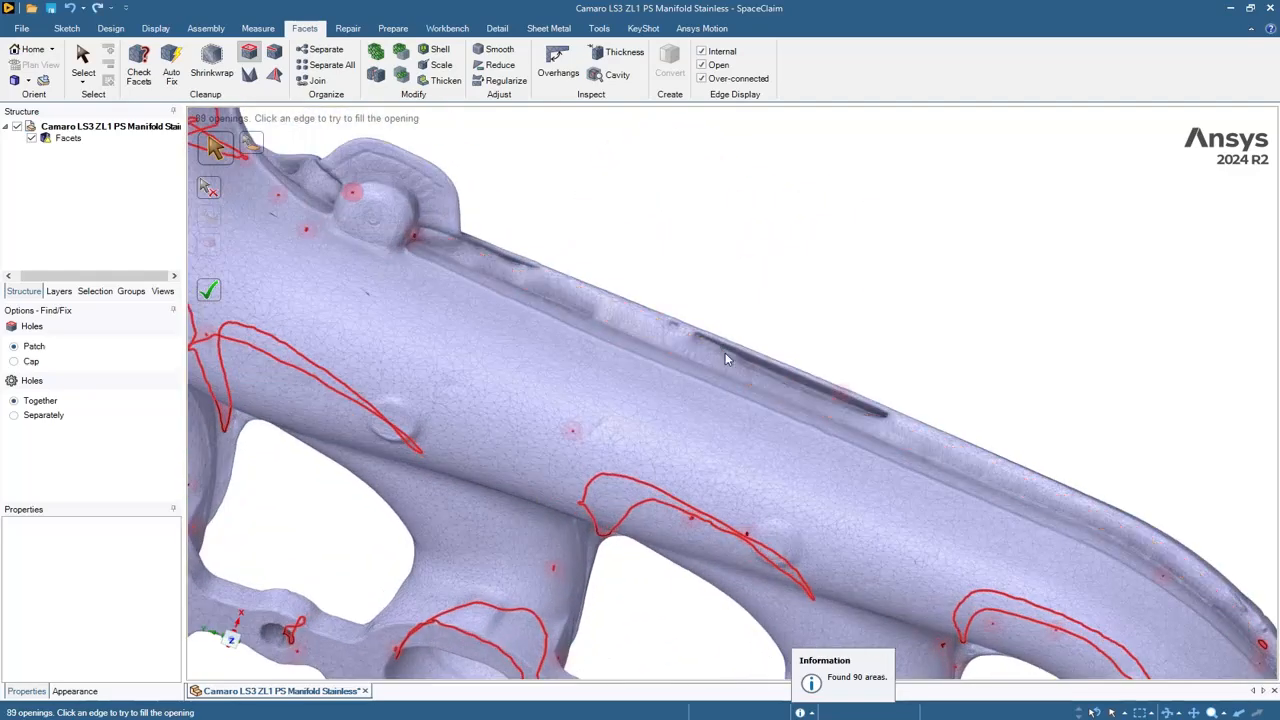
- Patch the curved opening between the first two ports and the jagged opening on the neighbouring runner
scroll(690, 366, "down", 6)
middle_click_drag(690, 366, 738, 176)
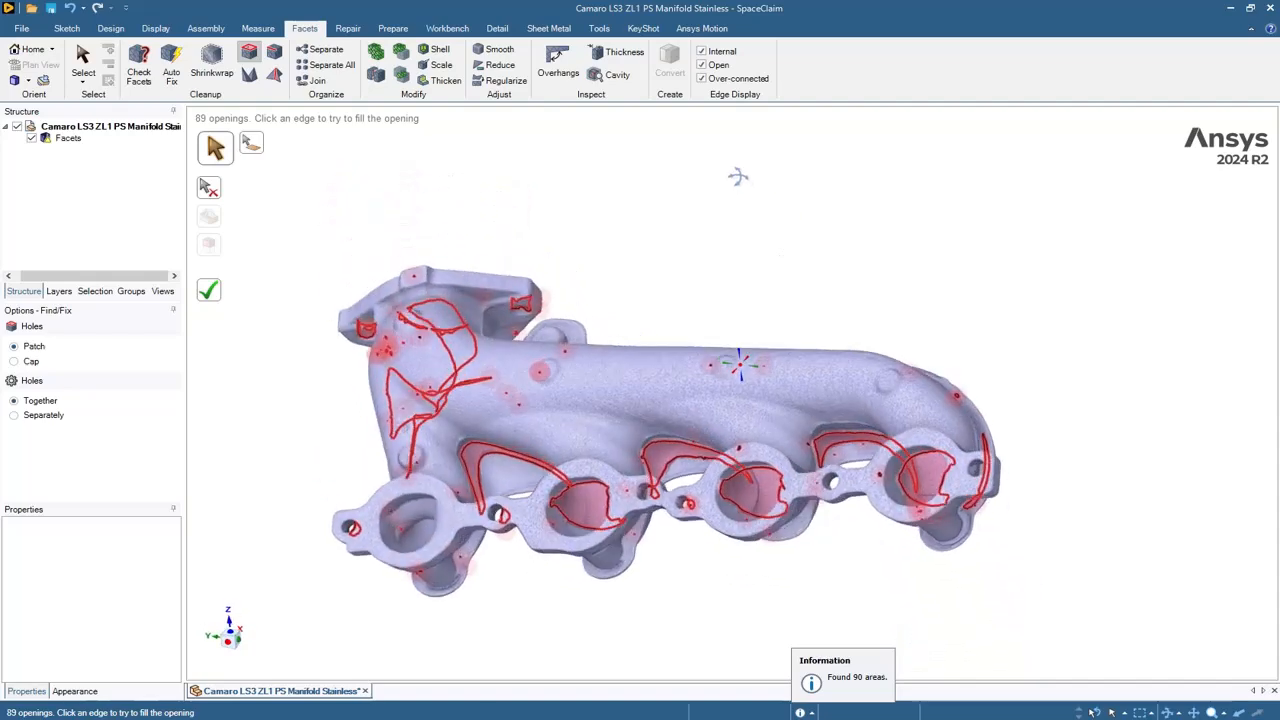
scroll(438, 511, "up", 5)
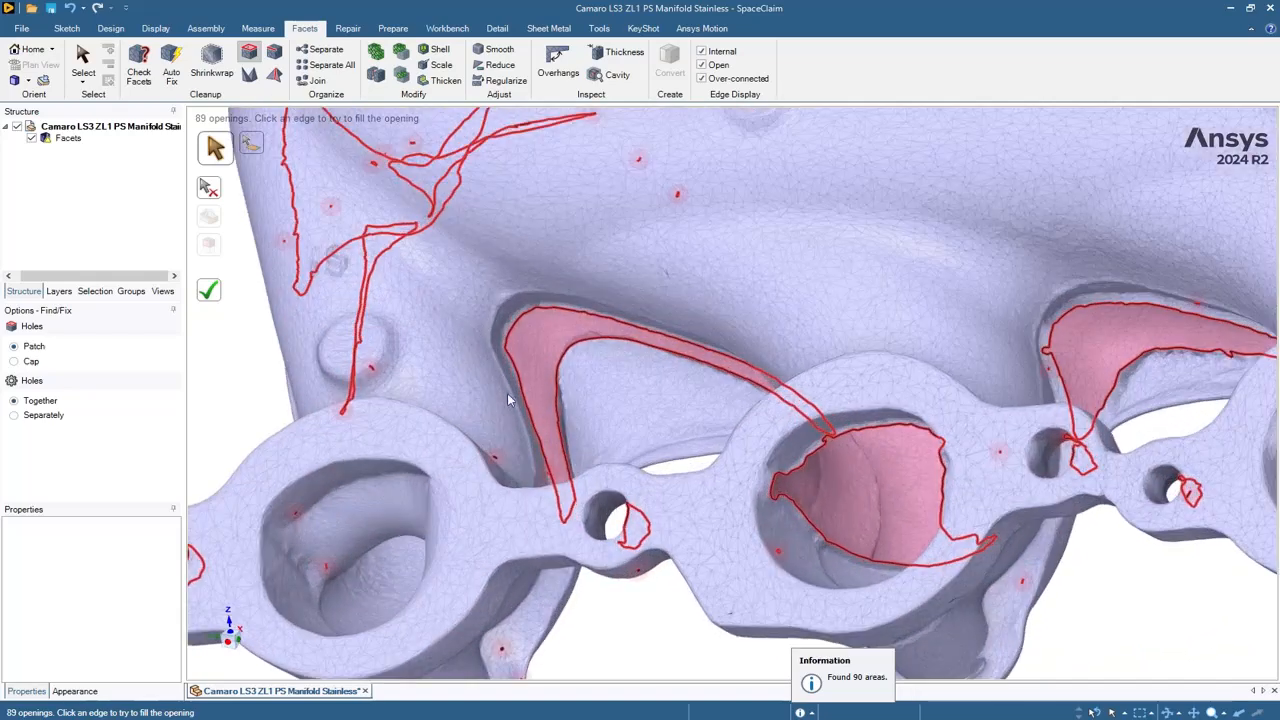
left_click(521, 322)
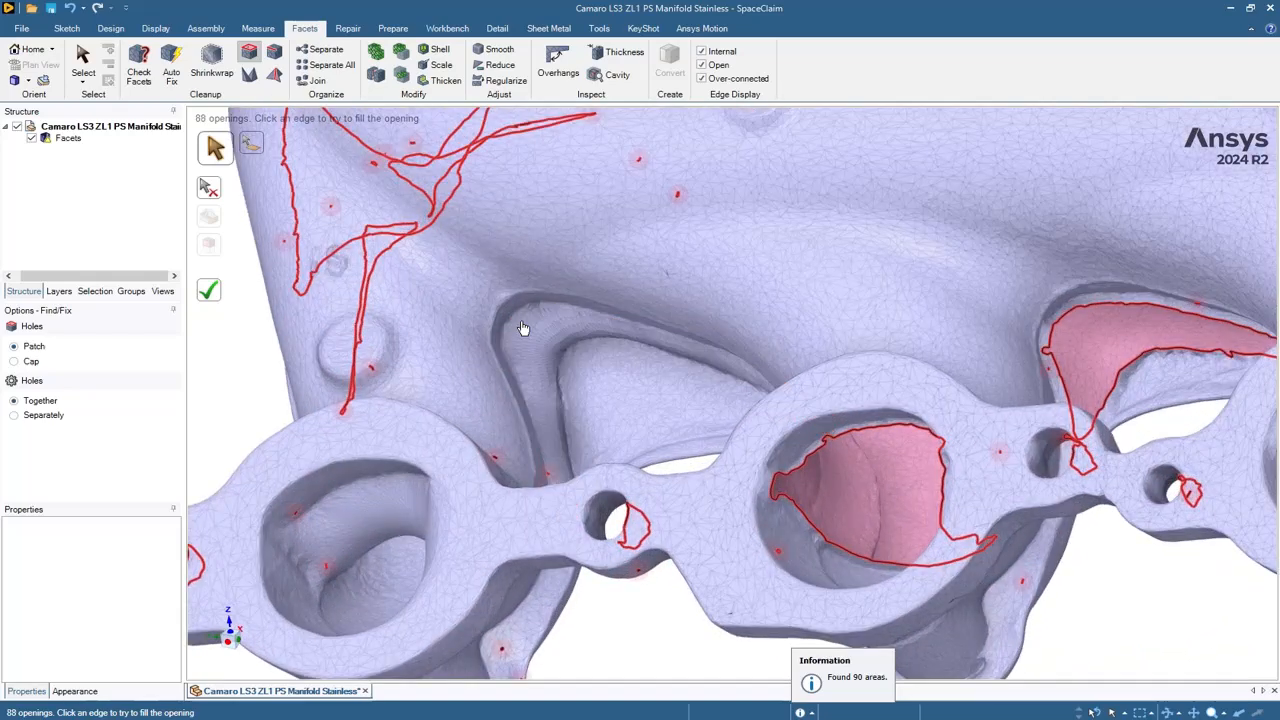
left_click(405, 232)
- Patch further openings around the port flange, including the tiny one beside its bolt hole
scroll(428, 245, "down", 5)
middle_click_drag(698, 260, 405, 360)
scroll(423, 342, "up", 5)
middle_click_drag(600, 367, 570, 282)
left_click(560, 281)
scroll(622, 288, "up", 5)
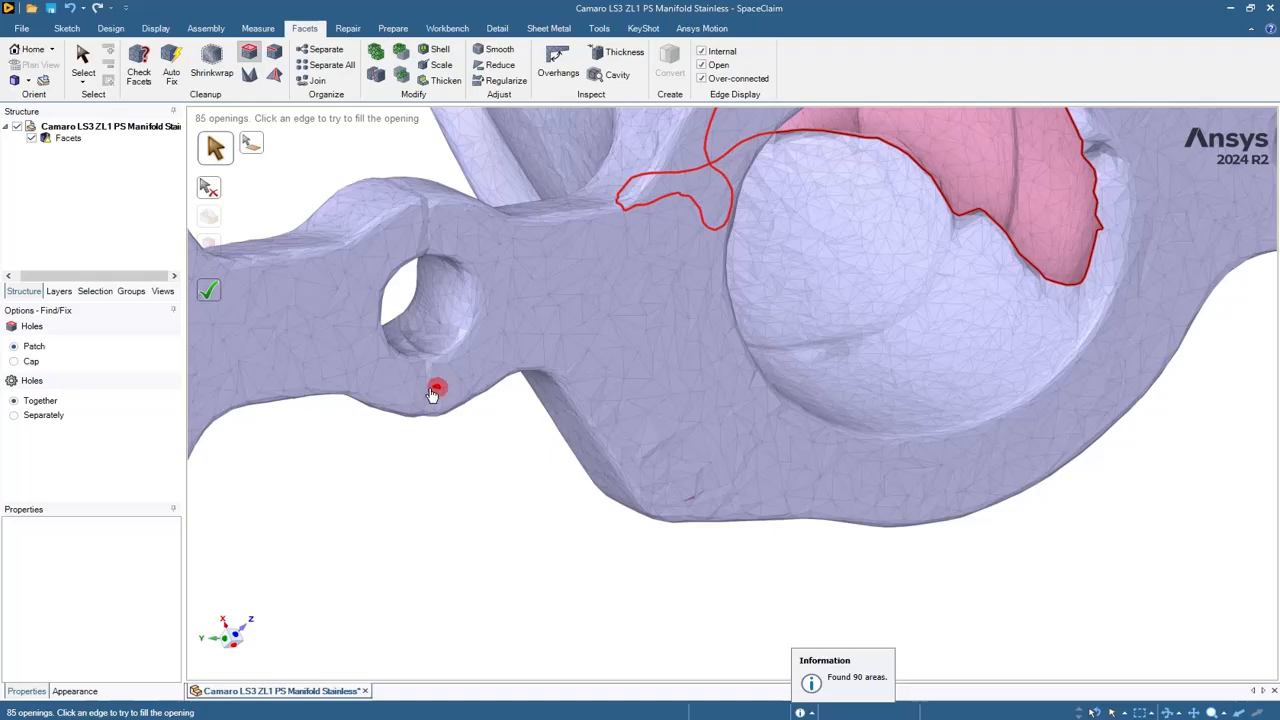
scroll(396, 432, "down", 5)
- Patch the opening inside the end flange's bolt hole and the thin slit on the surface beside it
middle_click_drag(317, 483, 446, 457)
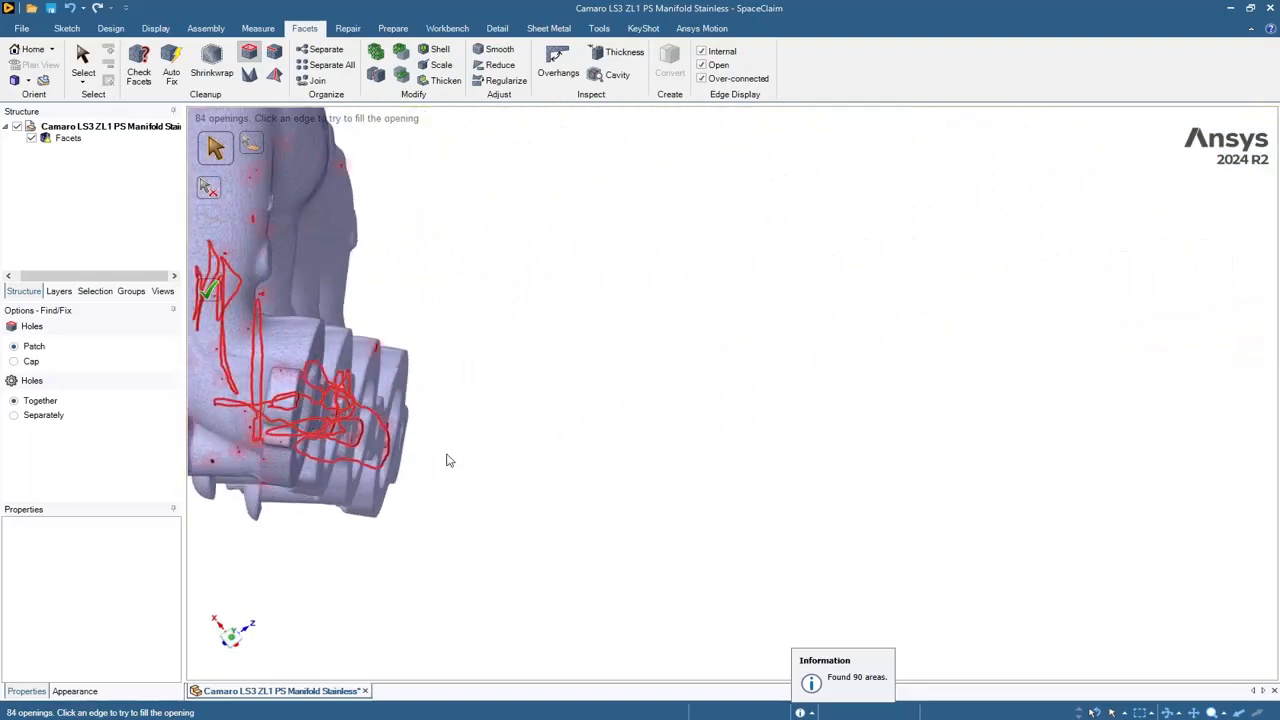
mouse_move(318, 378)
middle_mouse_down()
mouse_move(290, 446)
mouse_move(402, 465)
middle_mouse_up()
scroll(1129, 523, "up", 8)
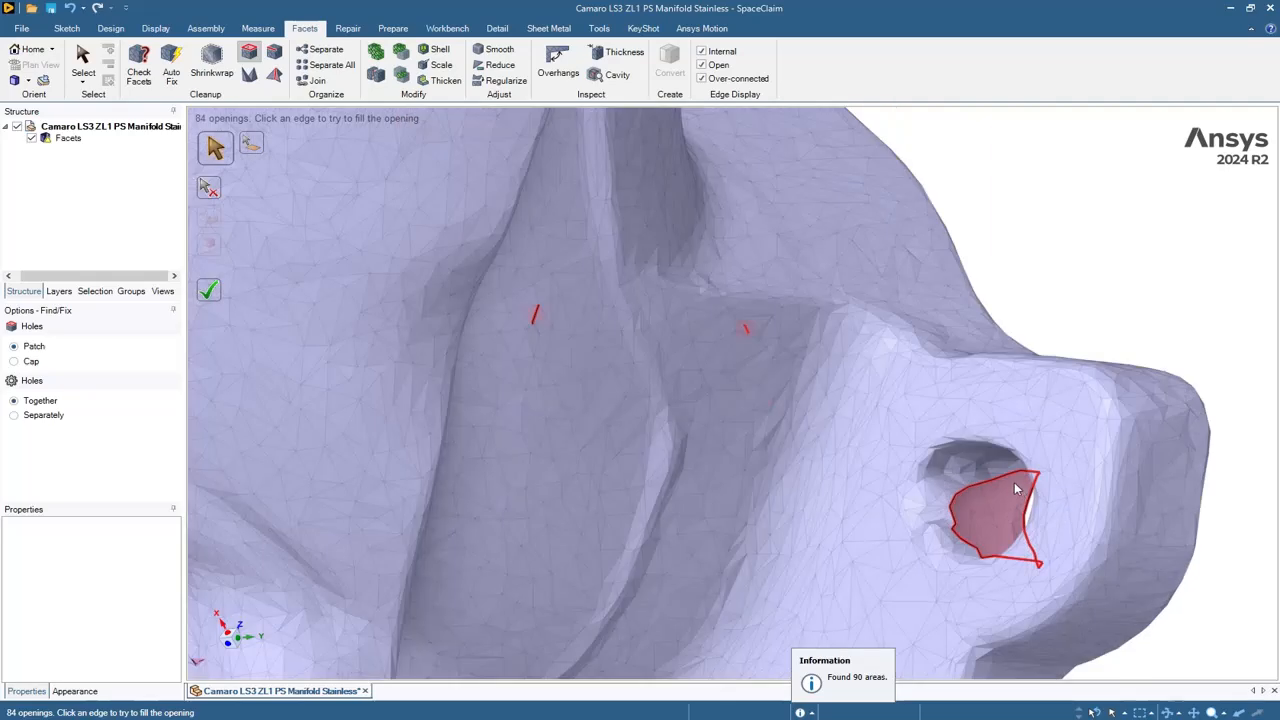
left_click(1007, 478)
scroll(738, 435, "down", 3)
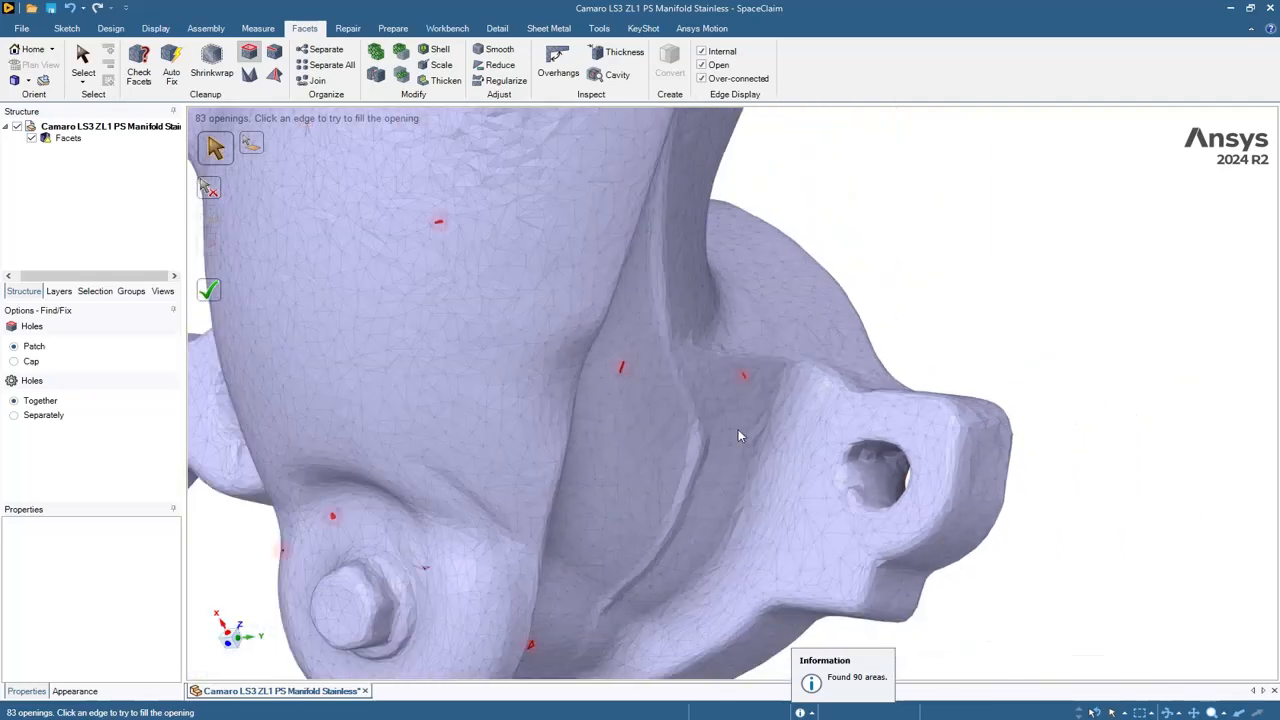
scroll(622, 366, "up", 6)
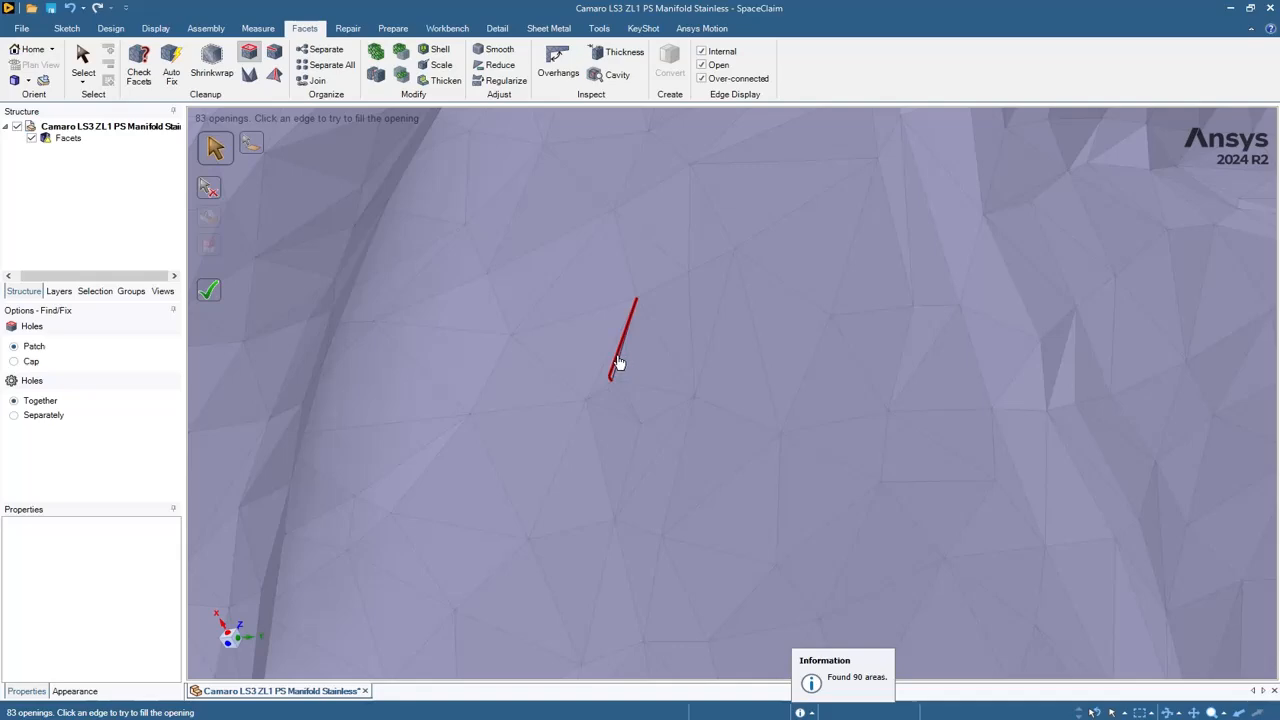
scroll(615, 375, "down", 5)
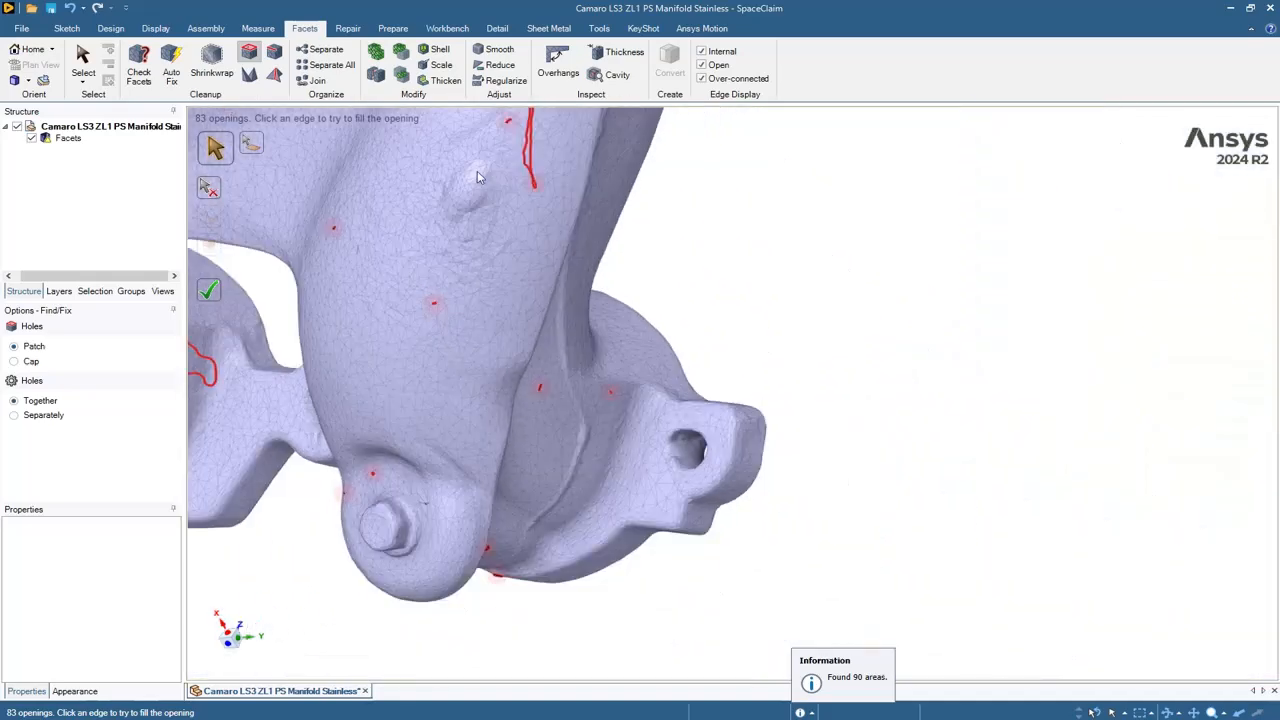
scroll(525, 165, "down", 4)
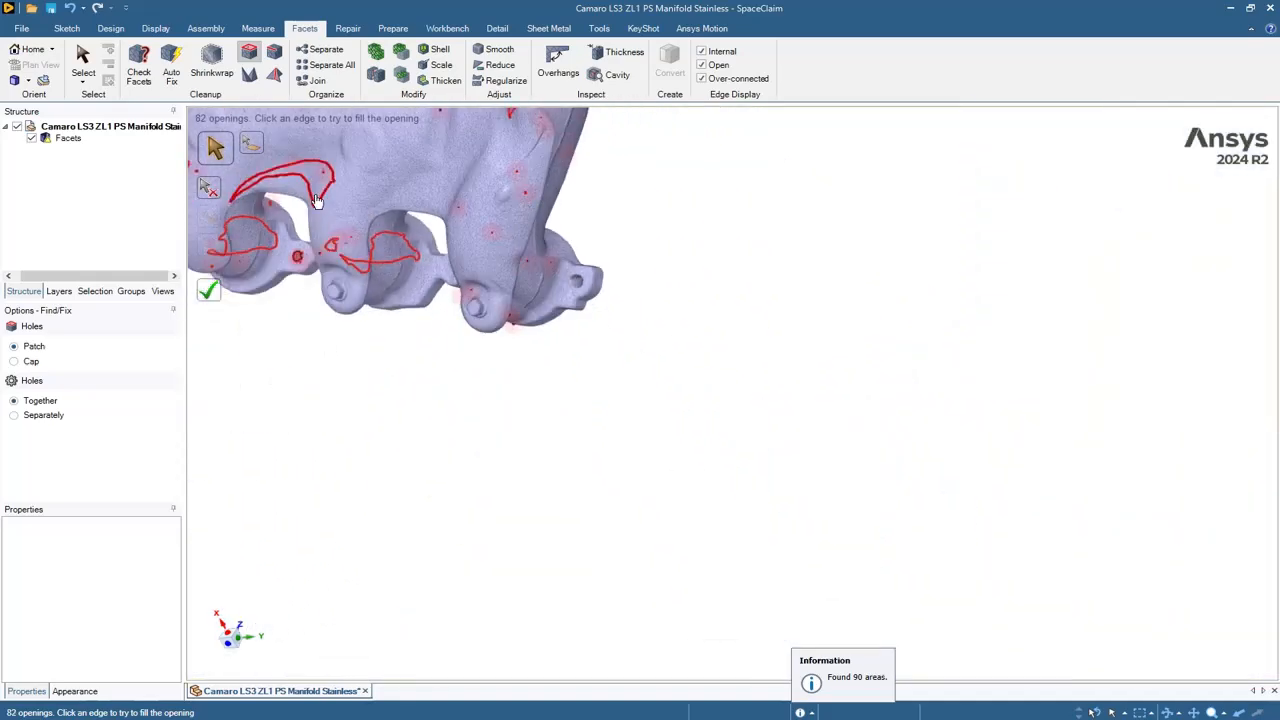
- Patch the two curved openings between the remaining runners above the port flange
mouse_move(311, 208)
middle_mouse_down()
mouse_move(163, 191)
mouse_move(79, 134)
mouse_move(246, 150)
middle_mouse_up()
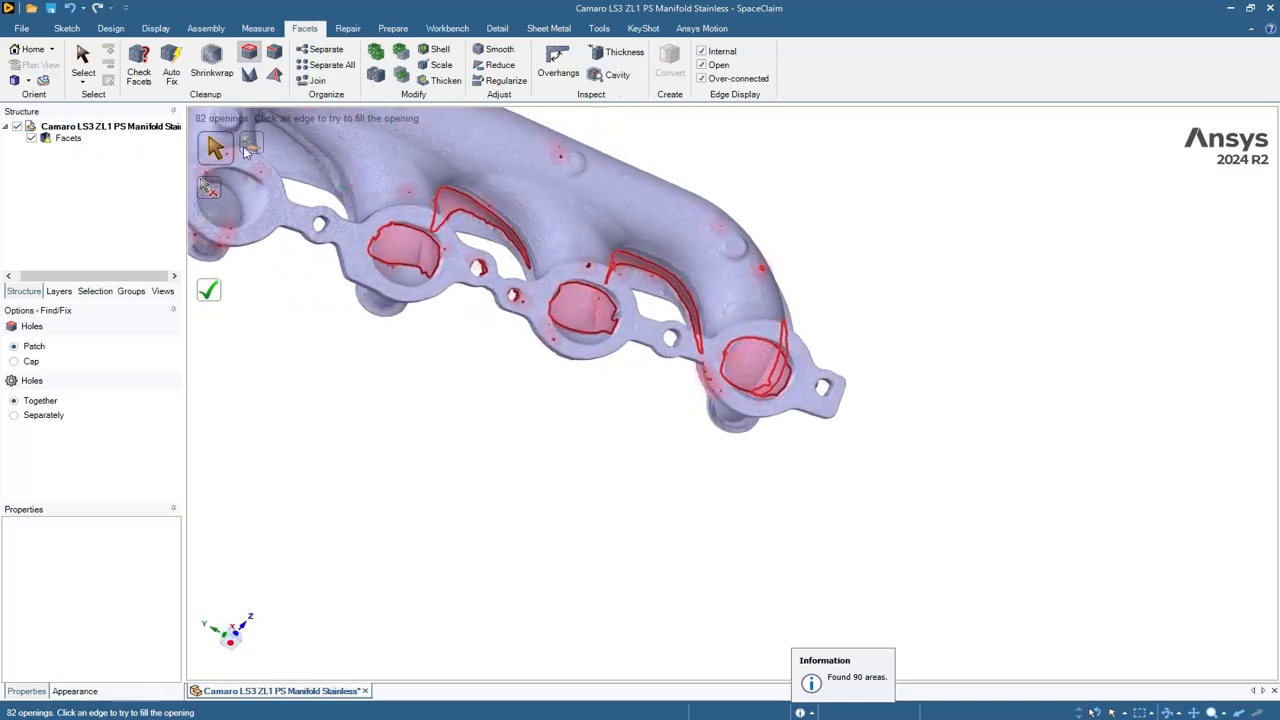
left_click(466, 191)
left_click(658, 262)
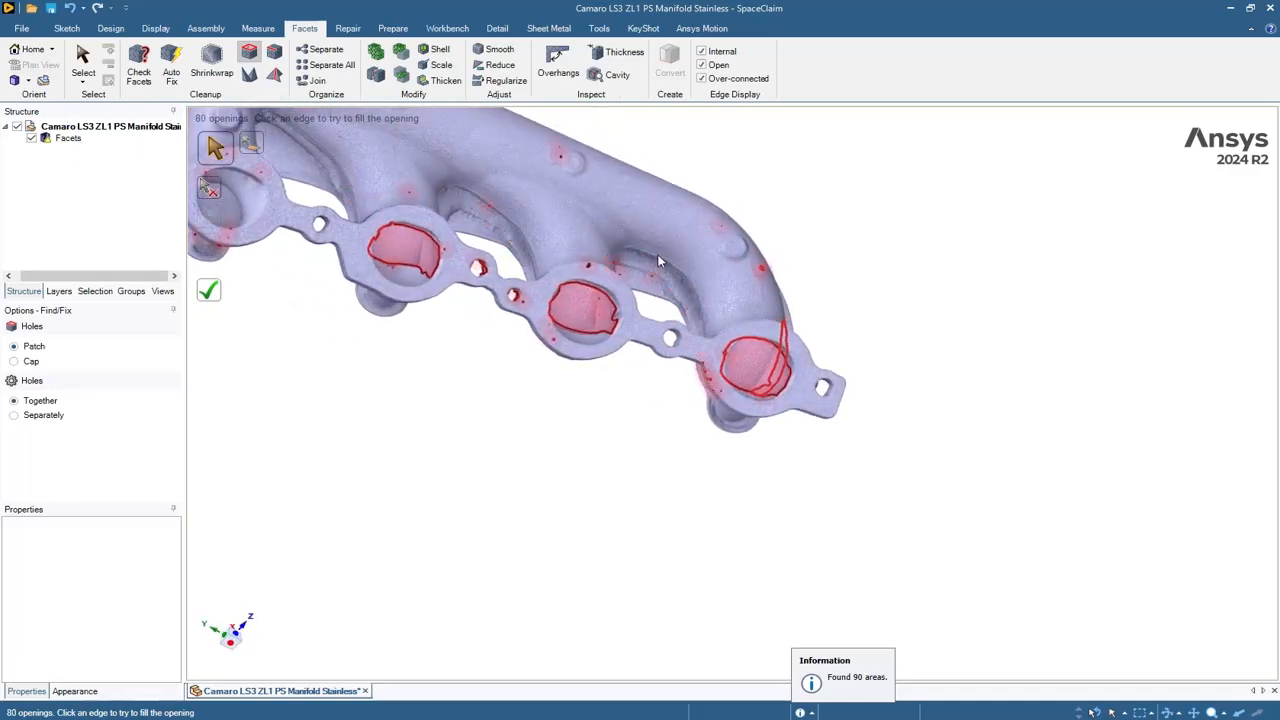
- Patch the narrow opening along the outer rib of the end runner
middle_click_drag(658, 262, 697, 297)
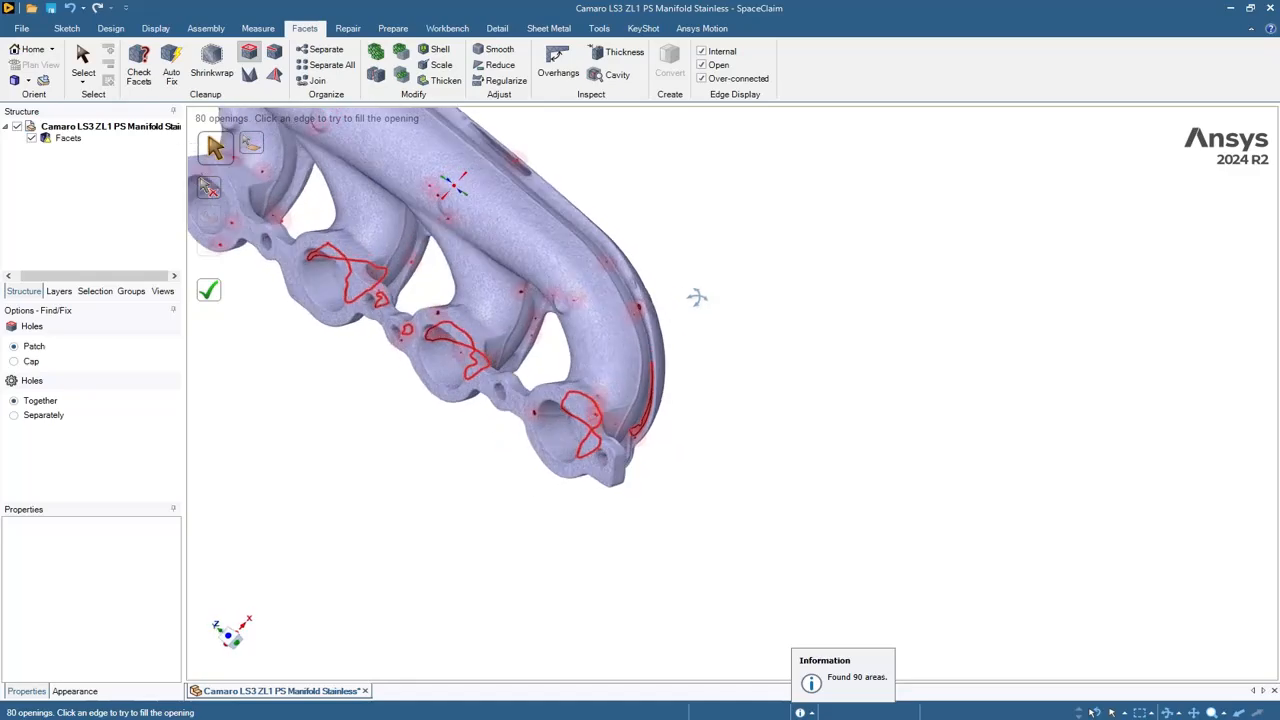
scroll(640, 418, "up", 5)
left_click(660, 408)
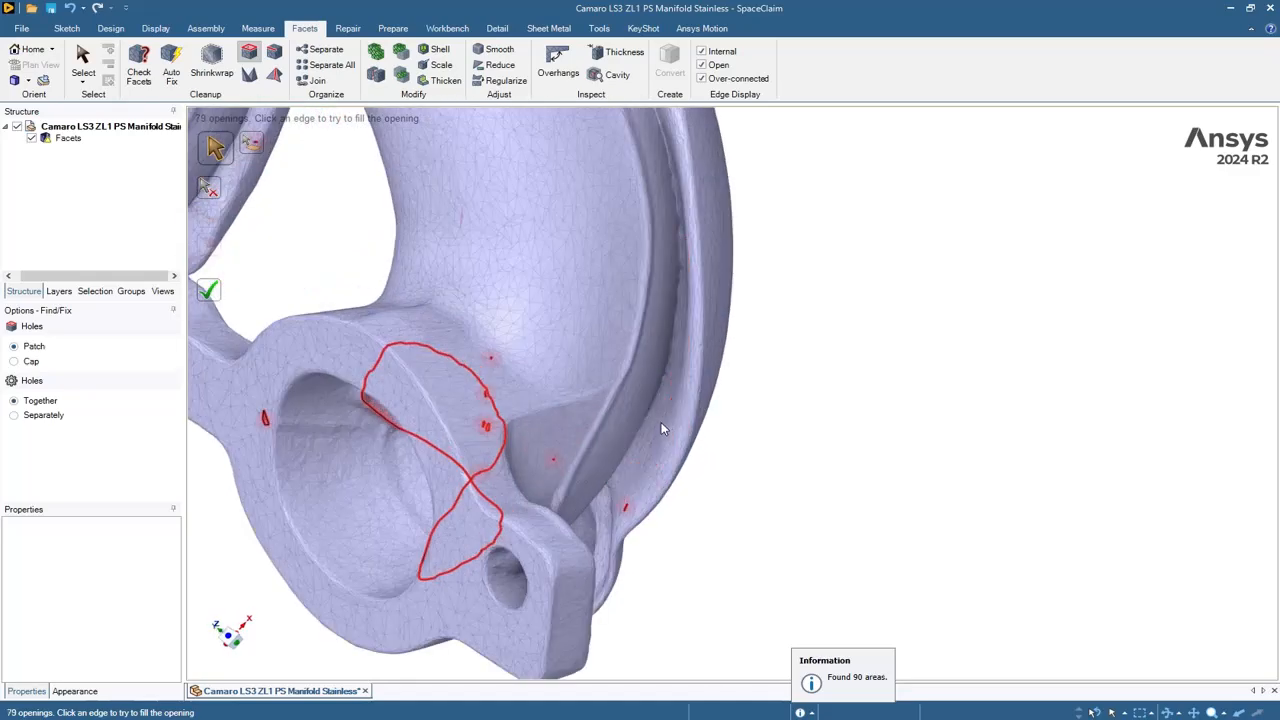
scroll(612, 169, "down", 5)
middle_click_drag(645, 210, 866, 375)
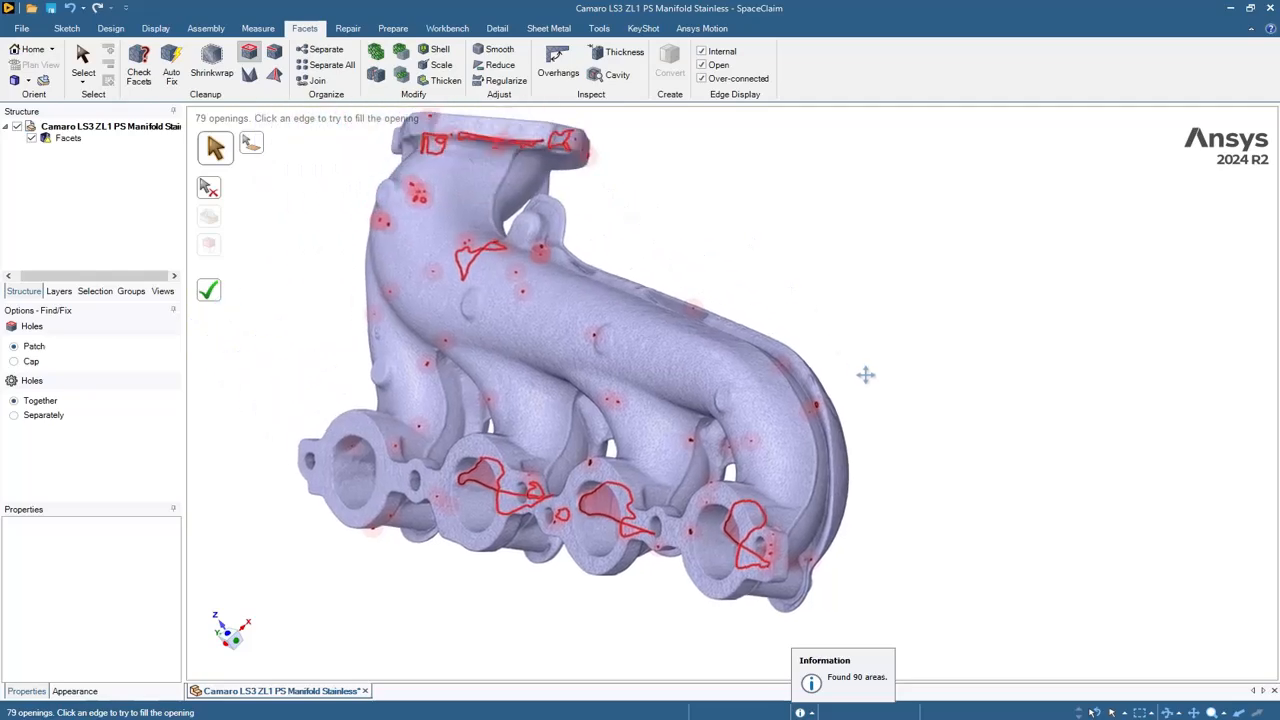
- Start the Intersections cleanup tool and select the faceted manifold body to find its self-intersections
mouse_move(598, 214)
middle_mouse_down()
mouse_move(421, 220)
mouse_move(611, 234)
middle_mouse_up()
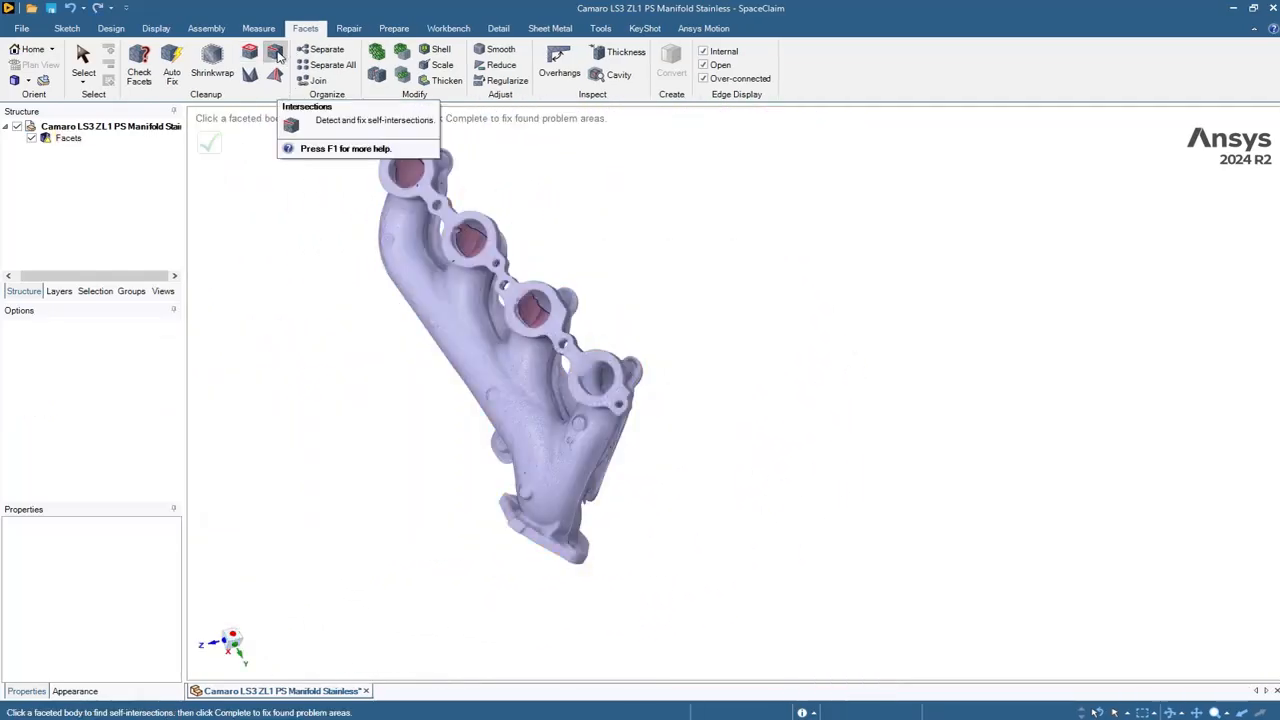
left_click(409, 236)
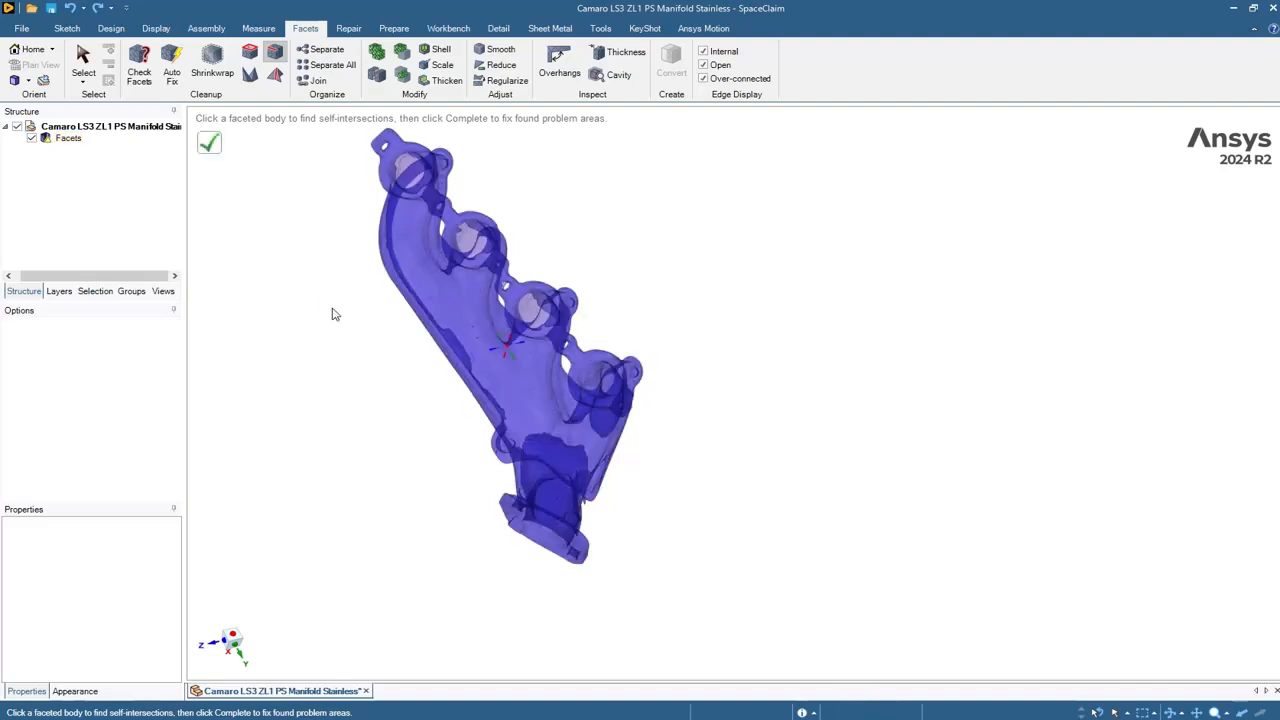
- Examine the selected manifold body for self-intersections along its main tube, runners and mounting lug
middle_click_drag(335, 314, 584, 128)
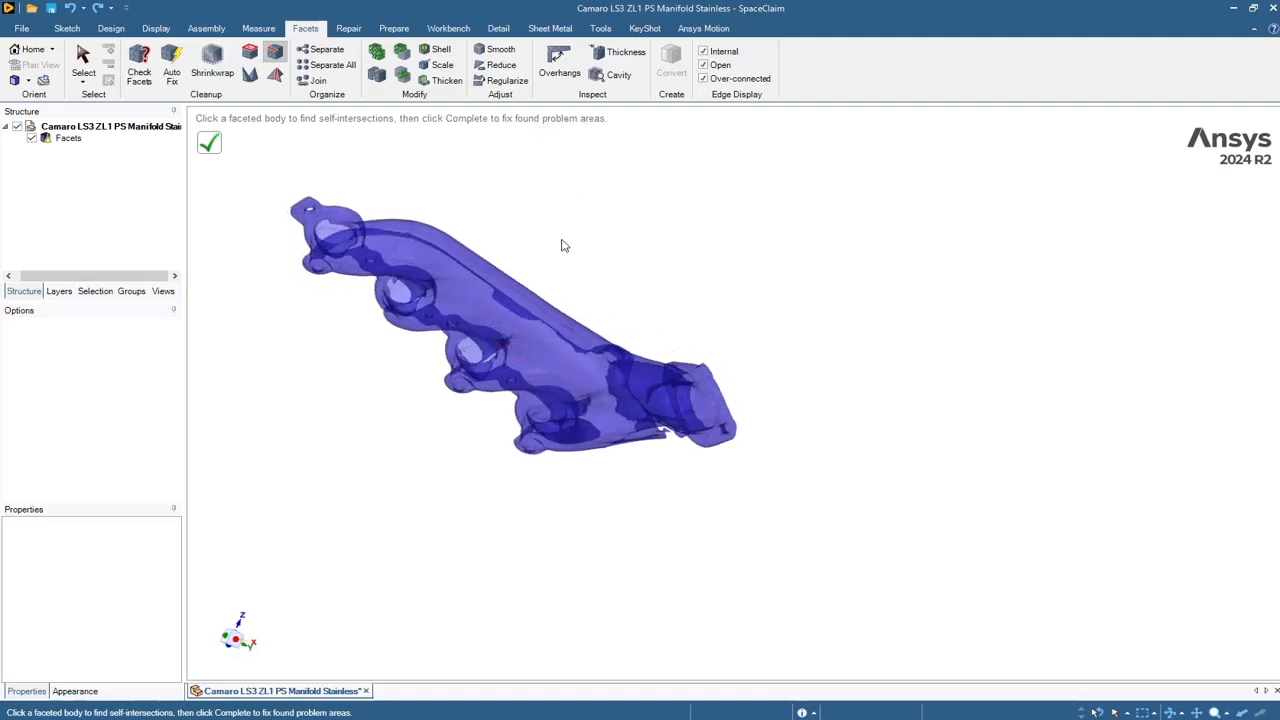
middle_click_drag(562, 246, 846, 400)
scroll(701, 385, "up", 3)
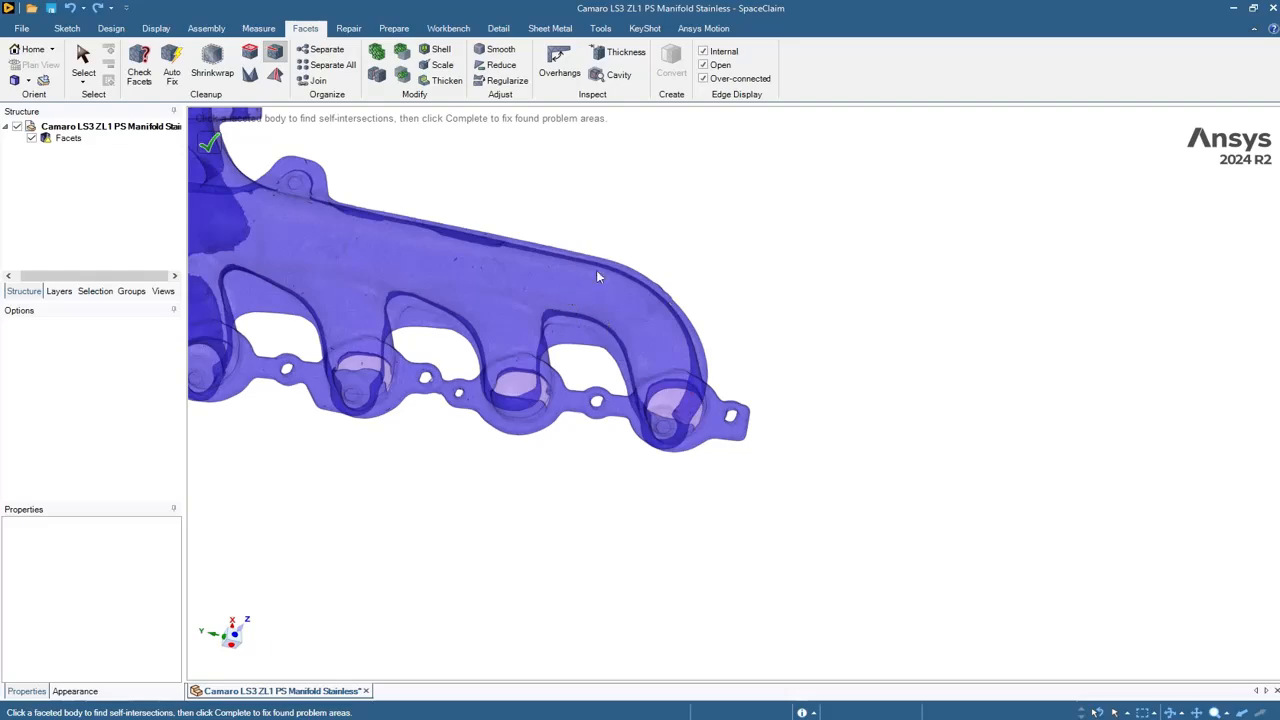
scroll(789, 274, "down", 3)
middle_click_drag(789, 274, 776, 320)
scroll(640, 288, "up", 3)
middle_click_drag(640, 288, 627, 358)
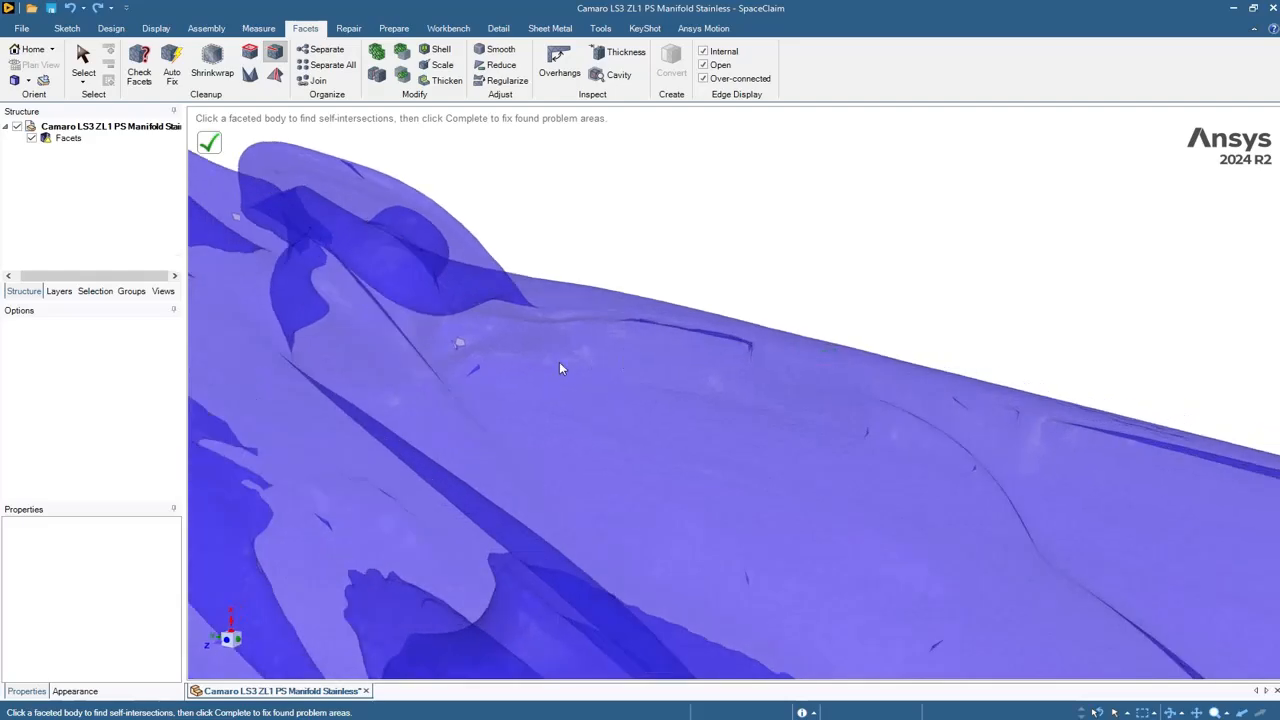
scroll(457, 378, "up", 3)
scroll(491, 375, "down", 5)
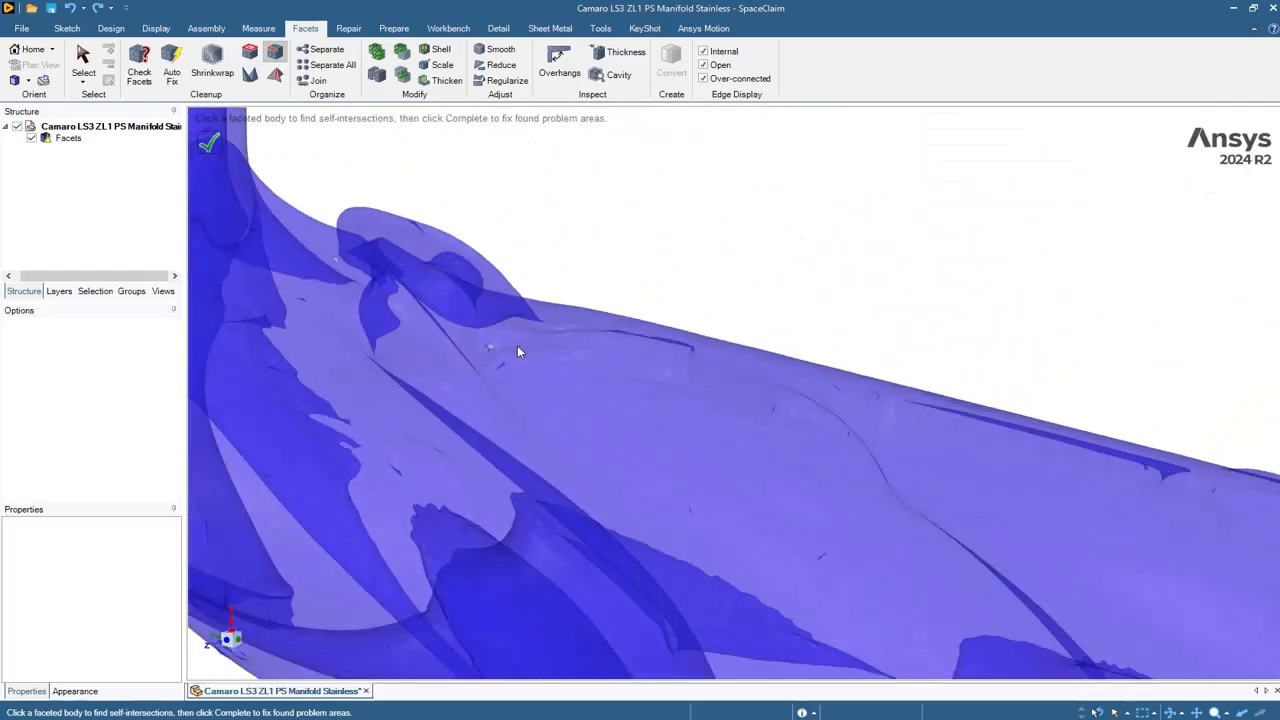
middle_click_drag(622, 250, 705, 224)
scroll(627, 240, "down", 5)
scroll(705, 224, "down", 5)
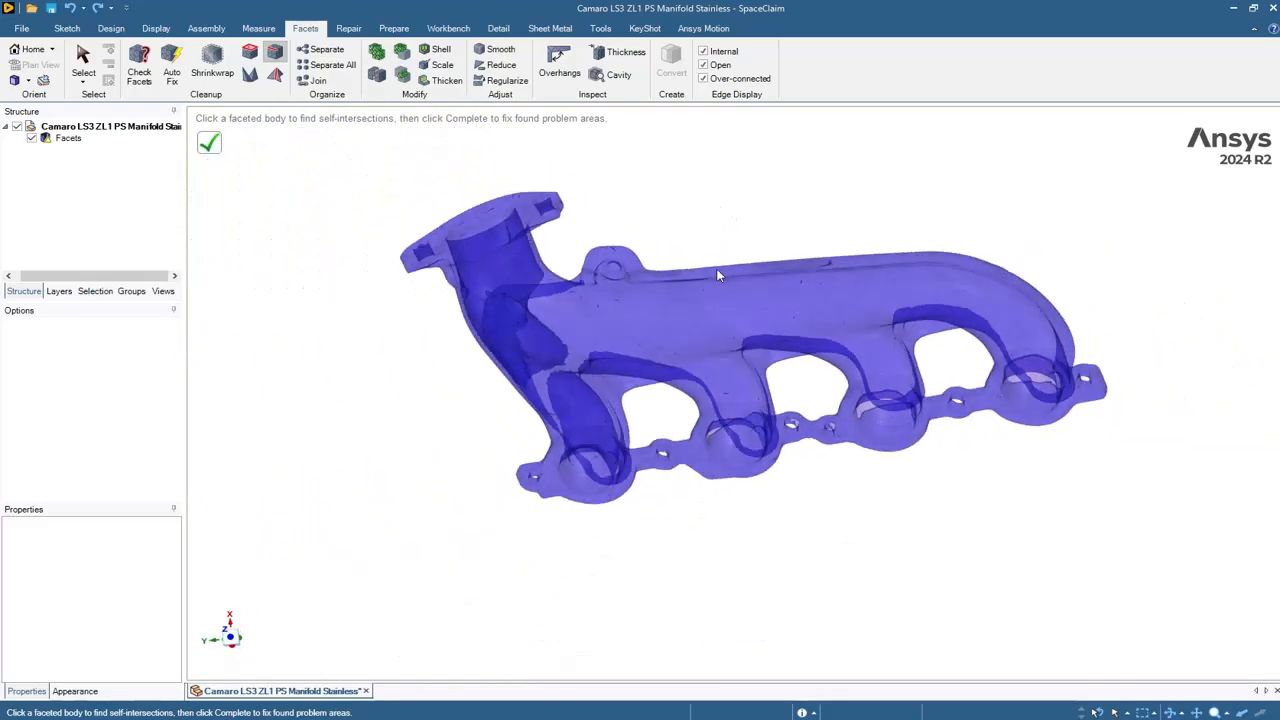
middle_click_drag(795, 239, 681, 276, "shift")
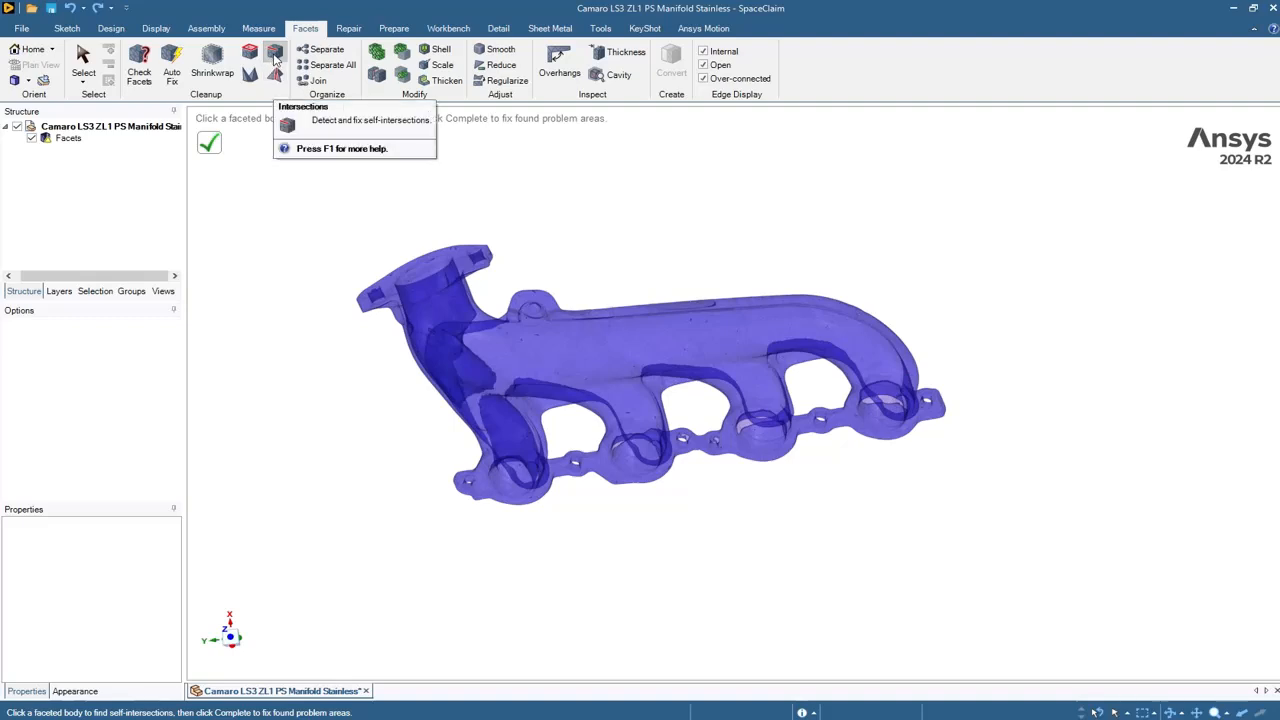
- Inspect the Intersections selection around the outlet neck and the opposite side of the manifold
left_click(275, 55)
mouse_move(414, 197)
middle_mouse_down()
mouse_move(487, 198)
mouse_move(457, 137)
mouse_move(414, 131)
mouse_move(494, 200)
mouse_move(548, 214)
mouse_move(601, 298)
middle_mouse_up()
scroll(573, 356, "up", 5)
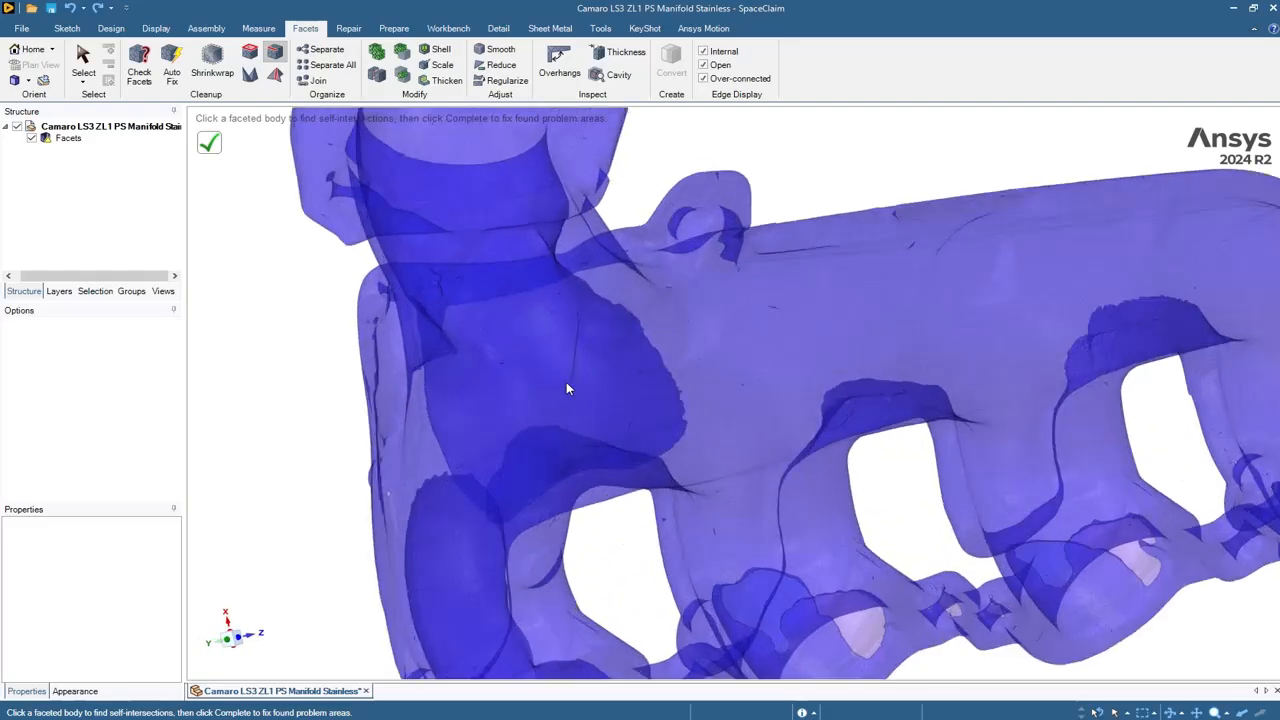
mouse_move(566, 381)
middle_mouse_down()
mouse_move(600, 374)
mouse_move(686, 402)
mouse_move(666, 414)
mouse_move(700, 437)
mouse_move(527, 400)
middle_mouse_up()
scroll(529, 394, "down", 5)
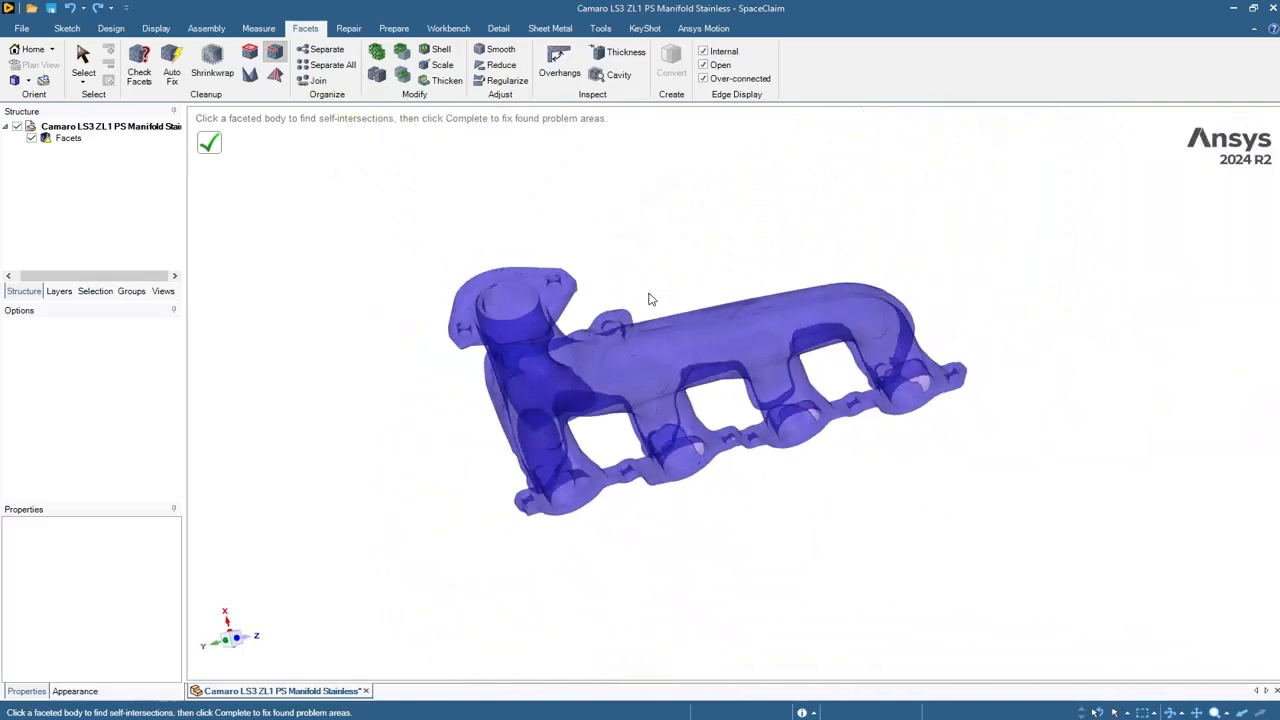
mouse_move(651, 297)
middle_mouse_down()
mouse_move(523, 300)
mouse_move(637, 280)
mouse_move(603, 243)
mouse_move(689, 246)
mouse_move(749, 289)
middle_mouse_up()
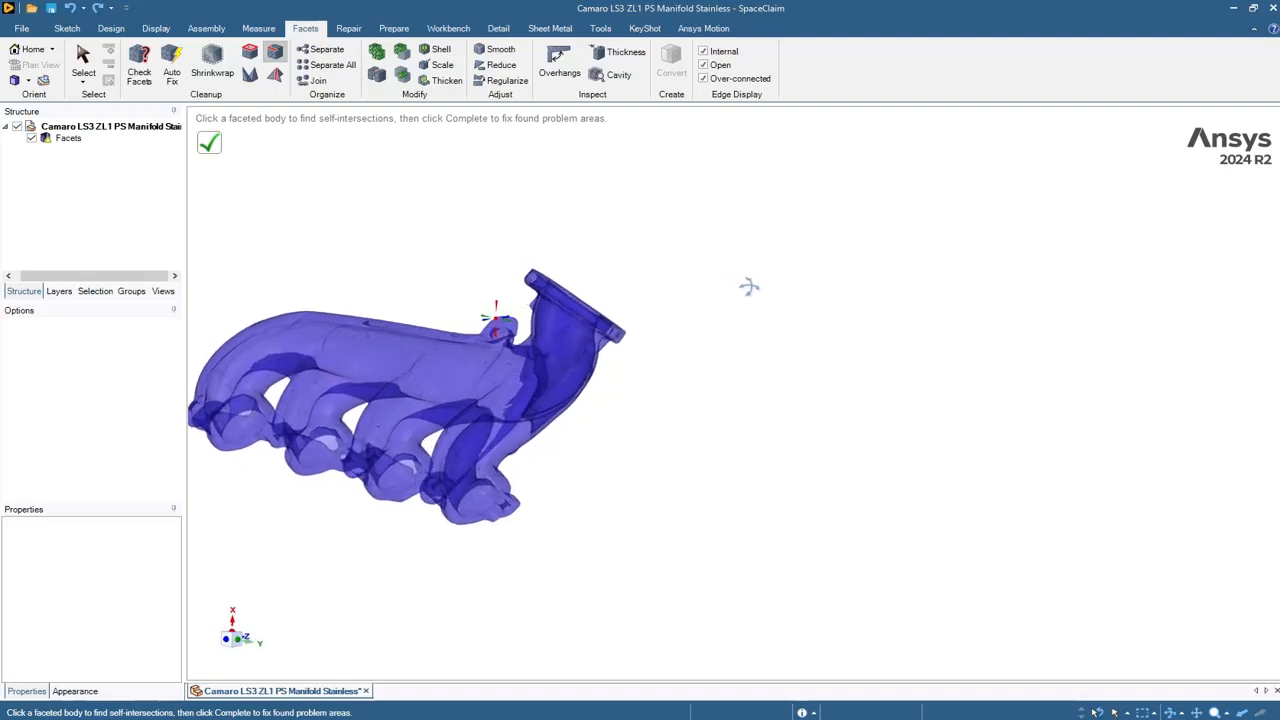
middle_click_drag(292, 191, 423, 197, "shift")
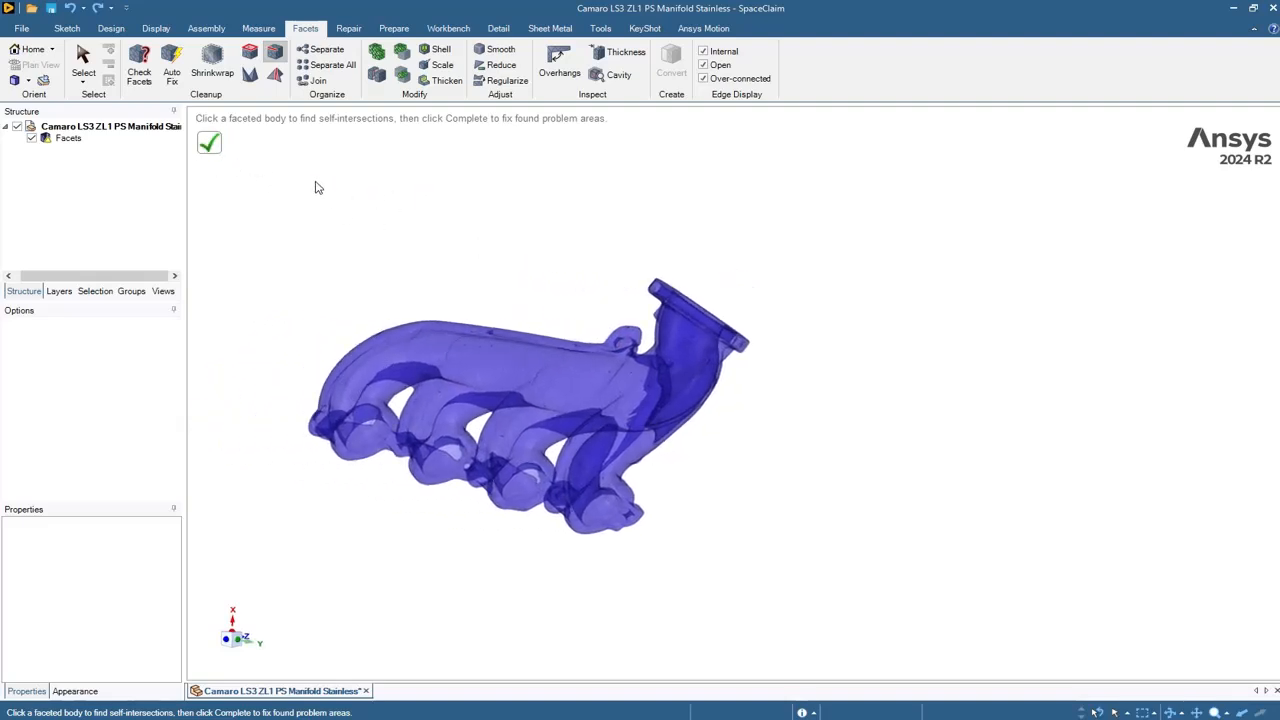
middle_click_drag(590, 209, 428, 222)
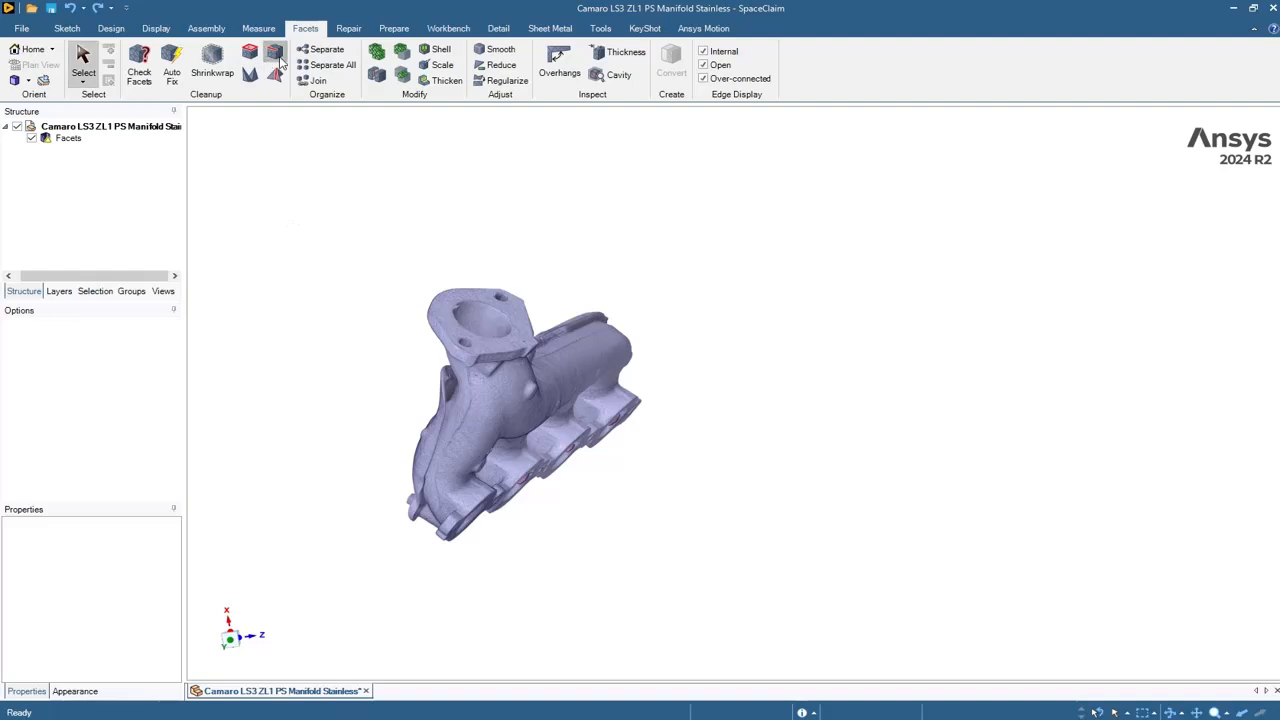
- Fix the self-intersections of the whole manifold body and leave the Intersections tool
left_click(482, 410)
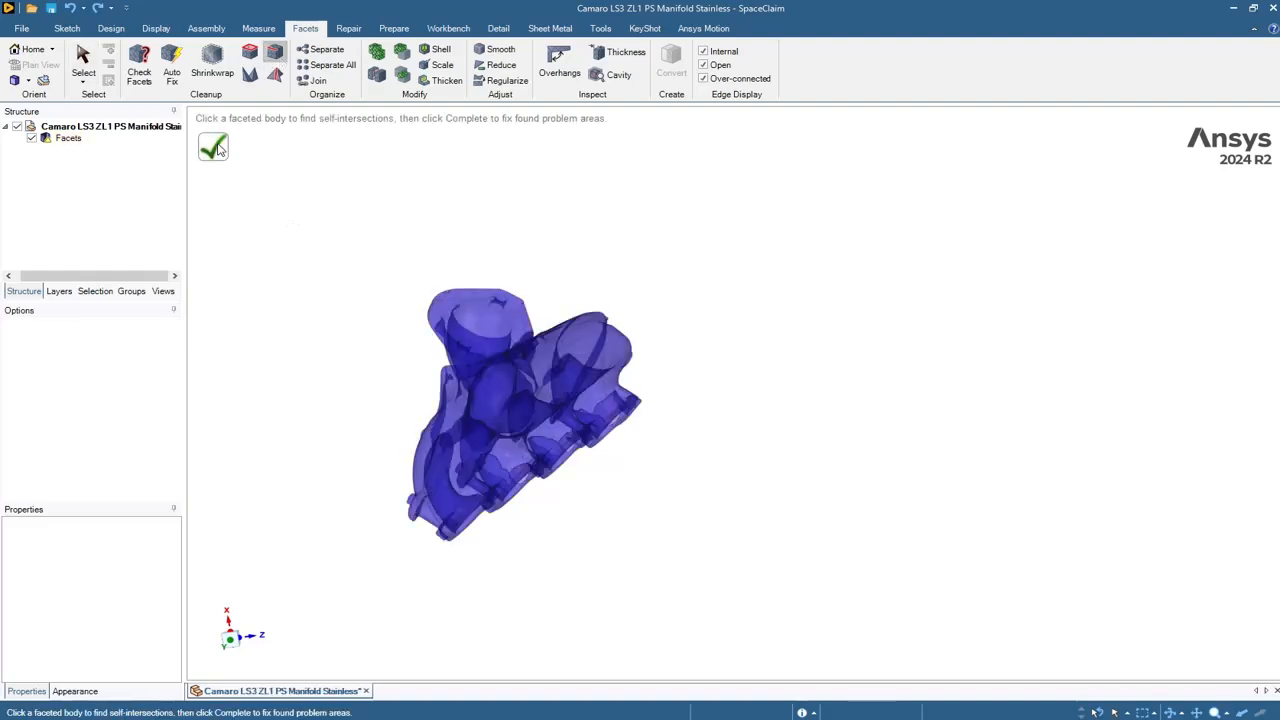
left_click(218, 149)
key("Escape")
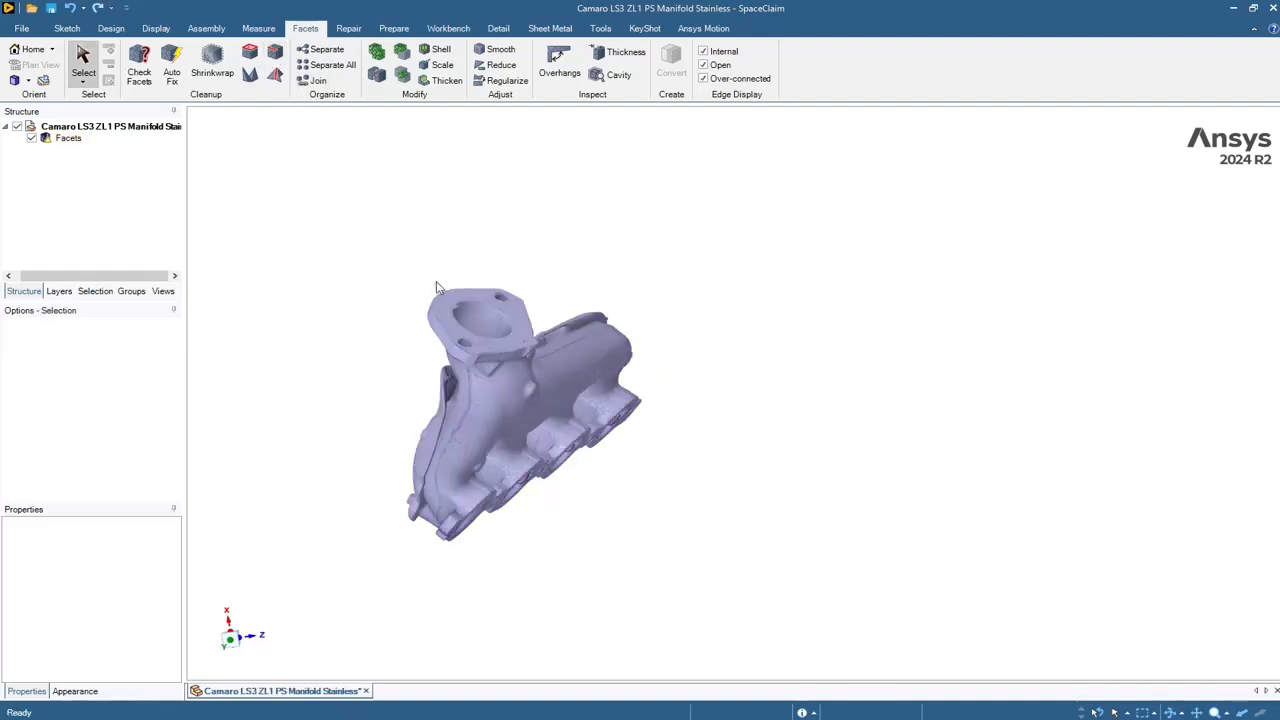
- Check the manifold body again with the Intersections tool and exit it
scroll(445, 275, "up", 5)
middle_click_drag(455, 262, 396, 258)
left_click(275, 53)
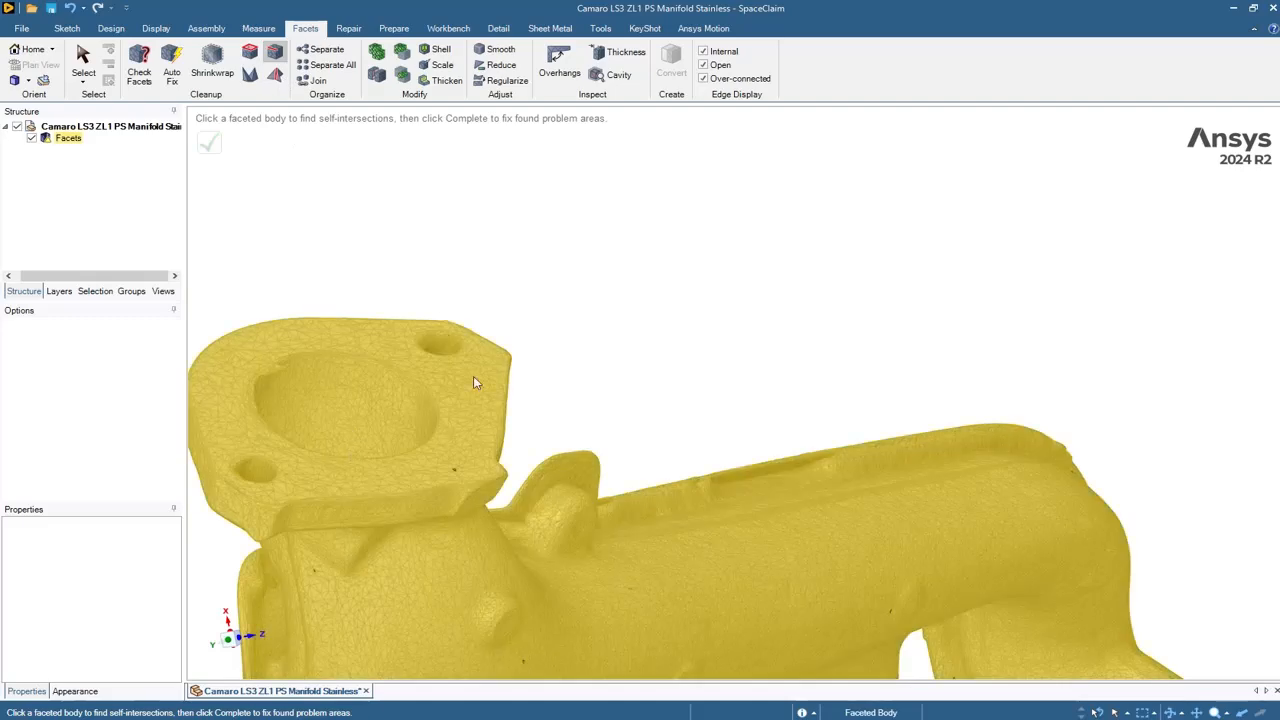
left_click(473, 376)
scroll(524, 323, "down", 4)
middle_click_drag(623, 308, 714, 263)
scroll(655, 323, "down", 2)
key("Escape")
- Examine the facets around the inner rim of the outlet flange's bore for remaining defects
scroll(605, 330, "up", 3)
scroll(714, 263, "up", 2)
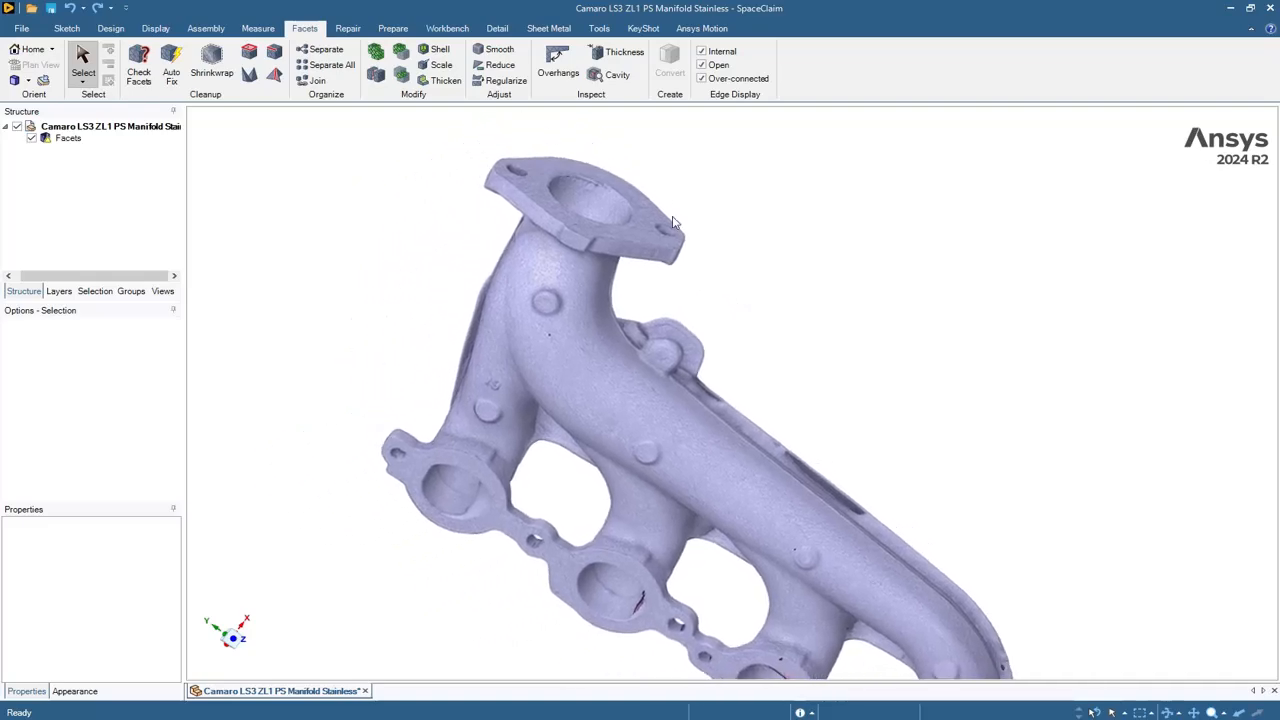
scroll(623, 177, "up", 4)
scroll(738, 225, "up", 2)
scroll(750, 223, "down", 6)
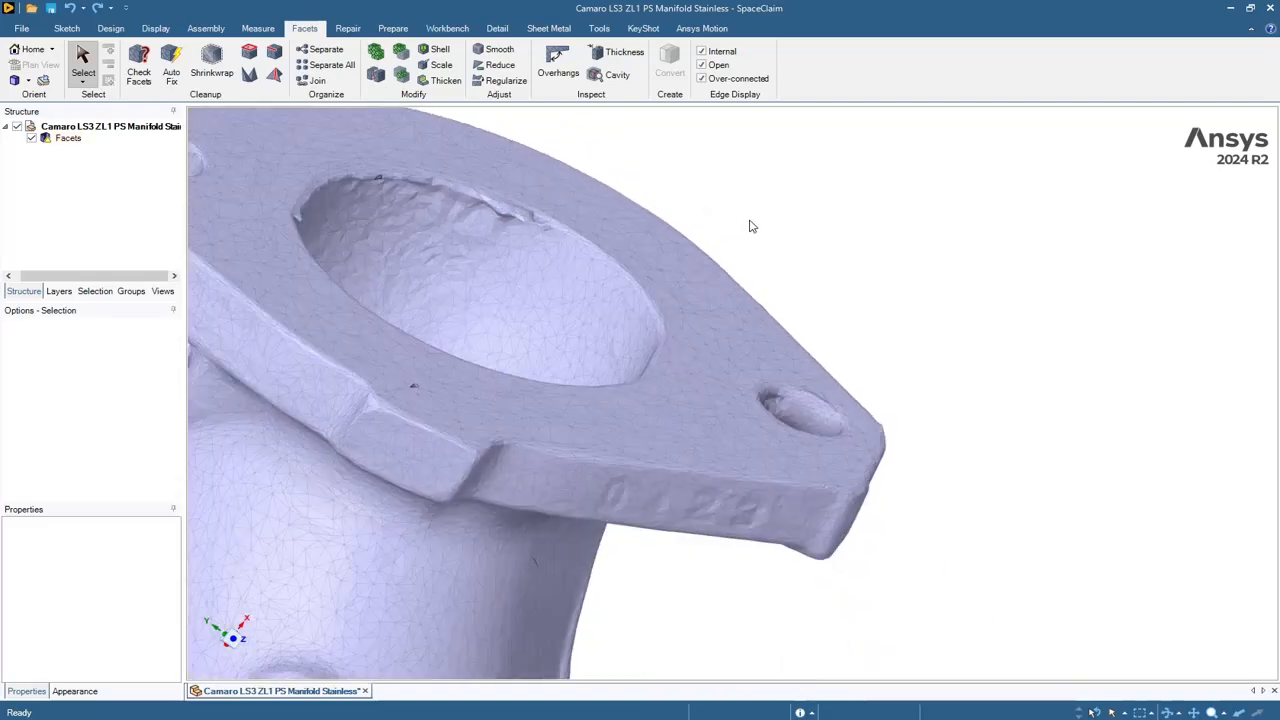
scroll(778, 218, "up", 6)
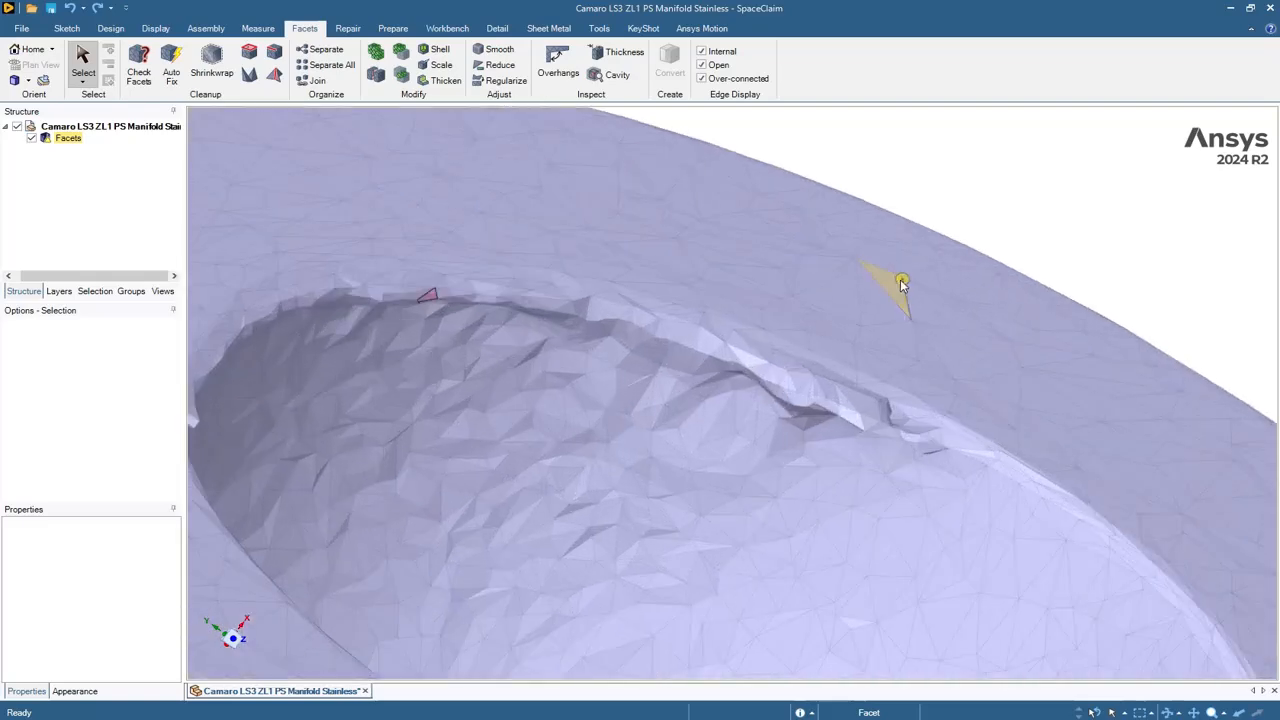
scroll(510, 368, "down", 6)
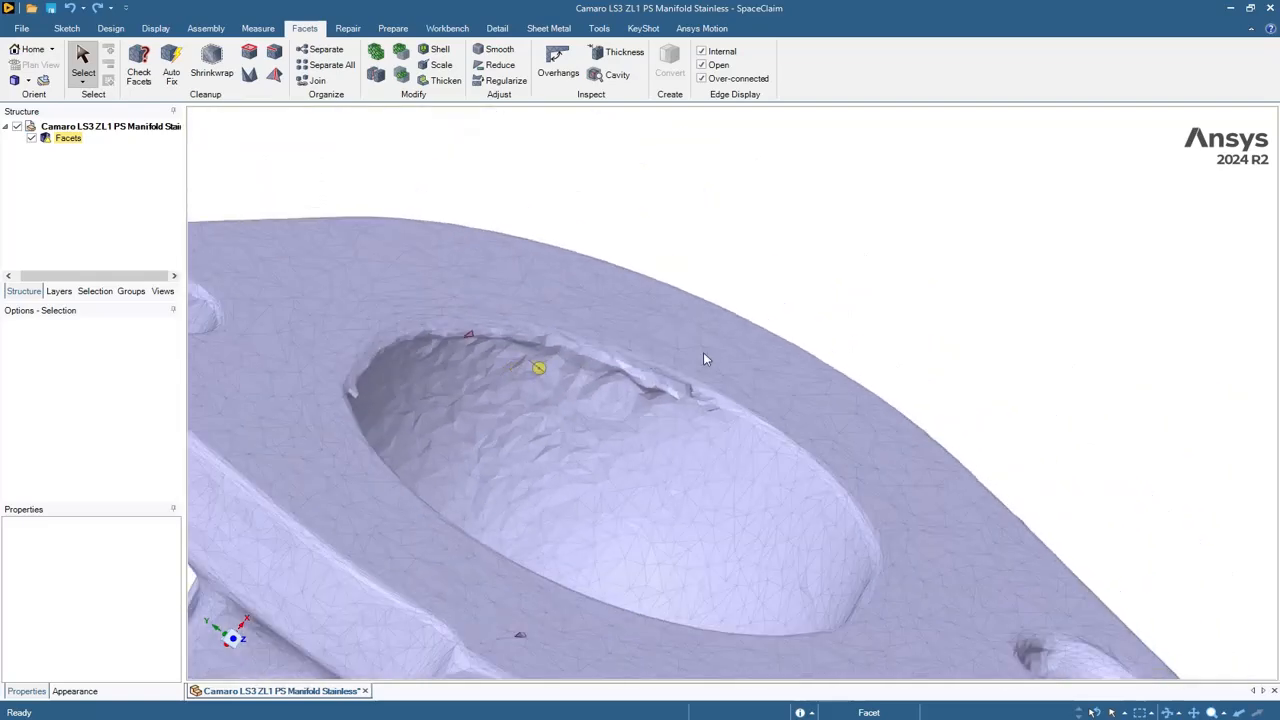
scroll(730, 357, "down", 2)
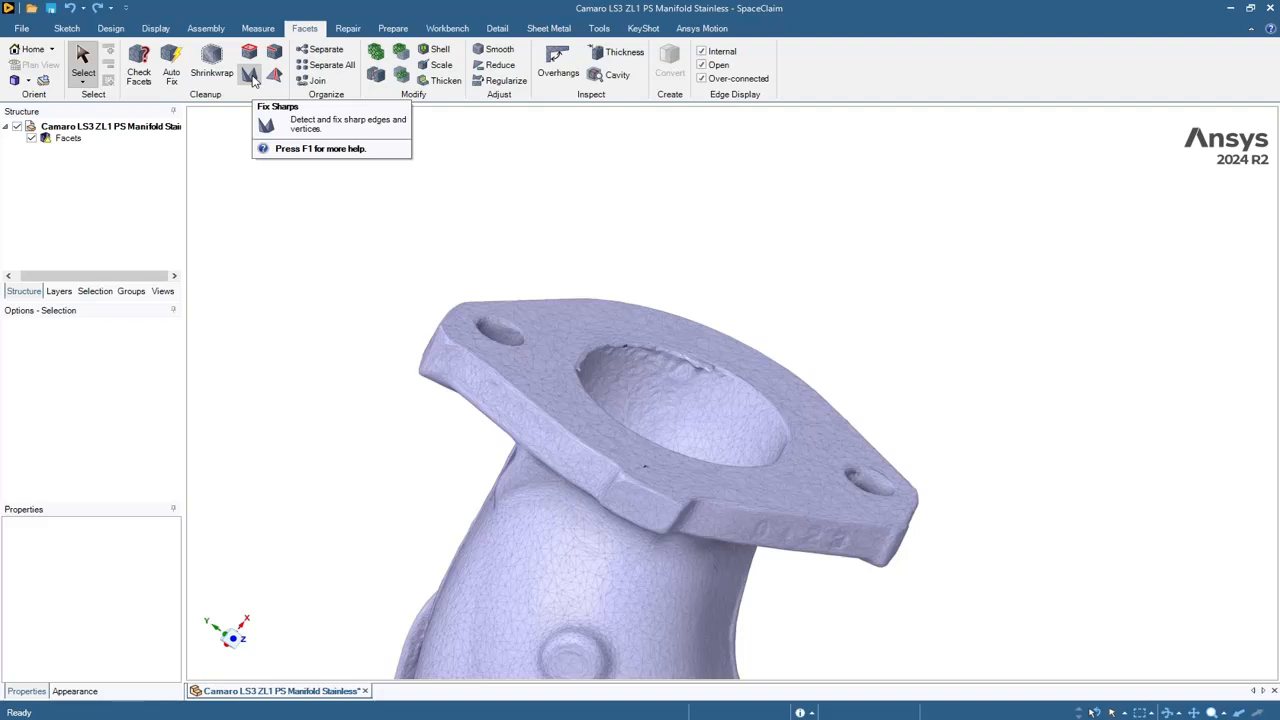
- Search the manifold for sharp edges and vertices with Fix Sharps, including concave and convex ones
left_click(250, 76)
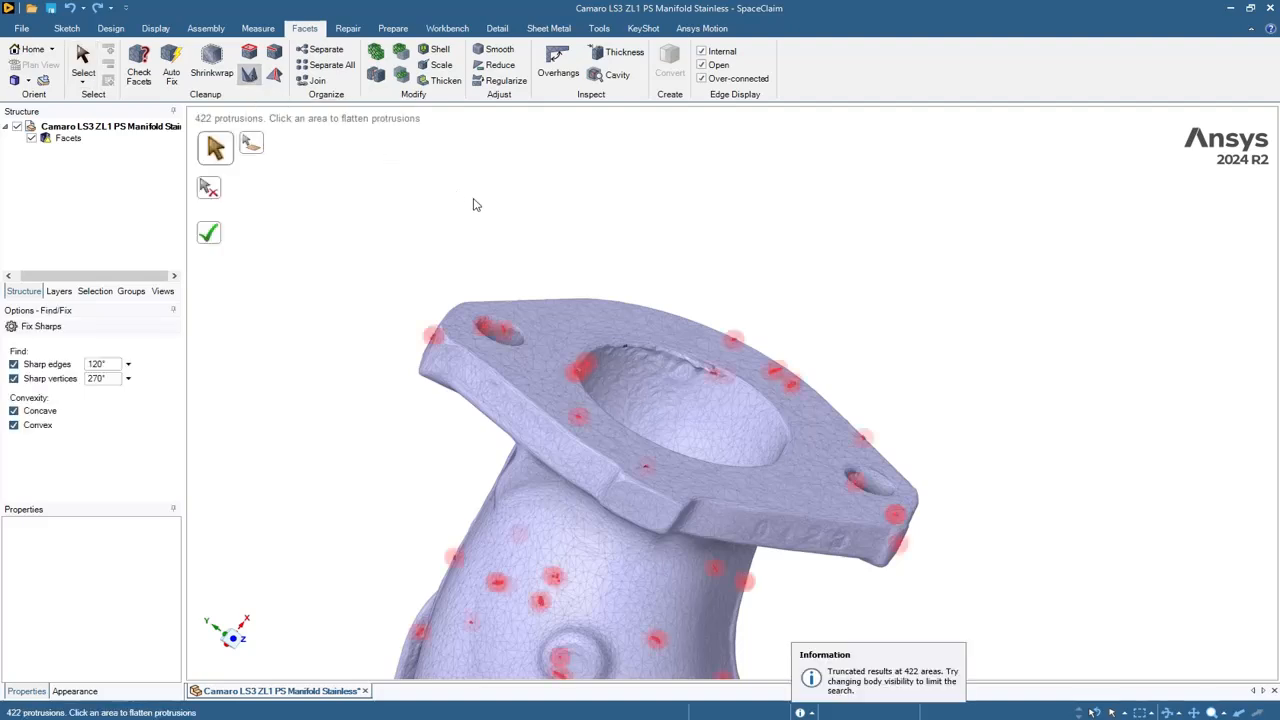
scroll(588, 285, "up", 4)
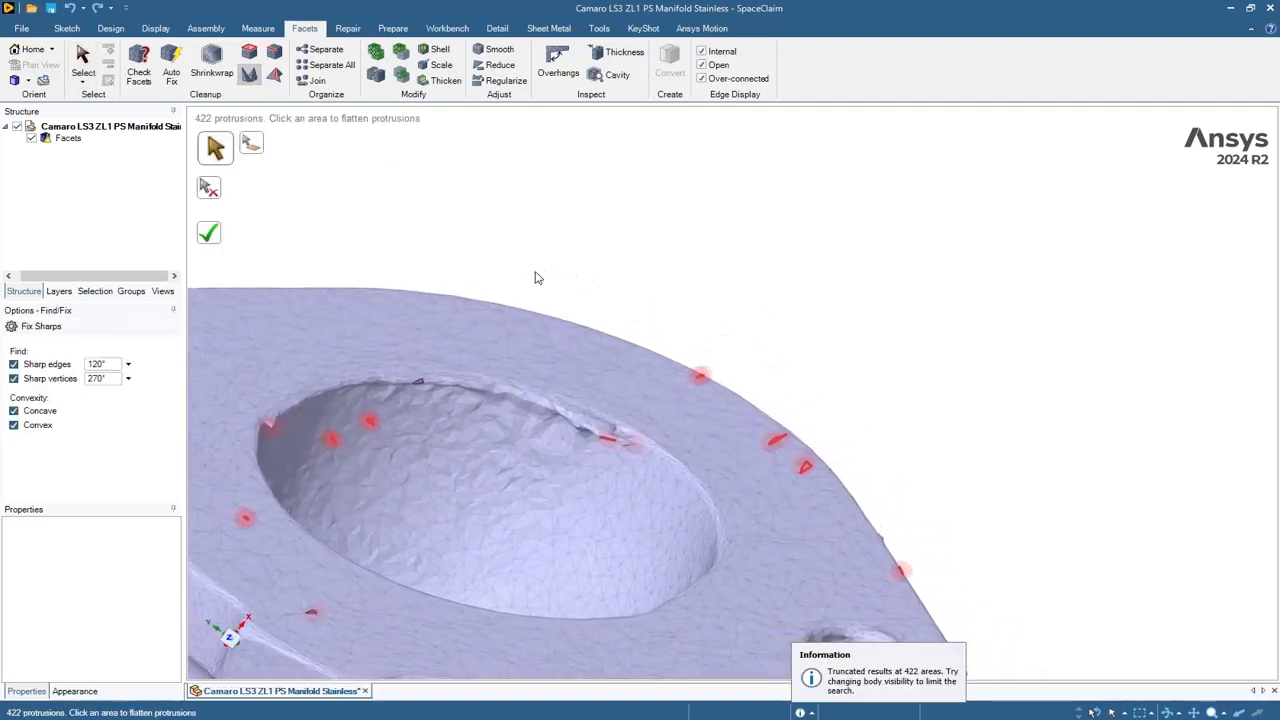
mouse_move(535, 277)
middle_mouse_down()
mouse_move(509, 234)
mouse_move(663, 220)
mouse_move(610, 174)
middle_mouse_up()
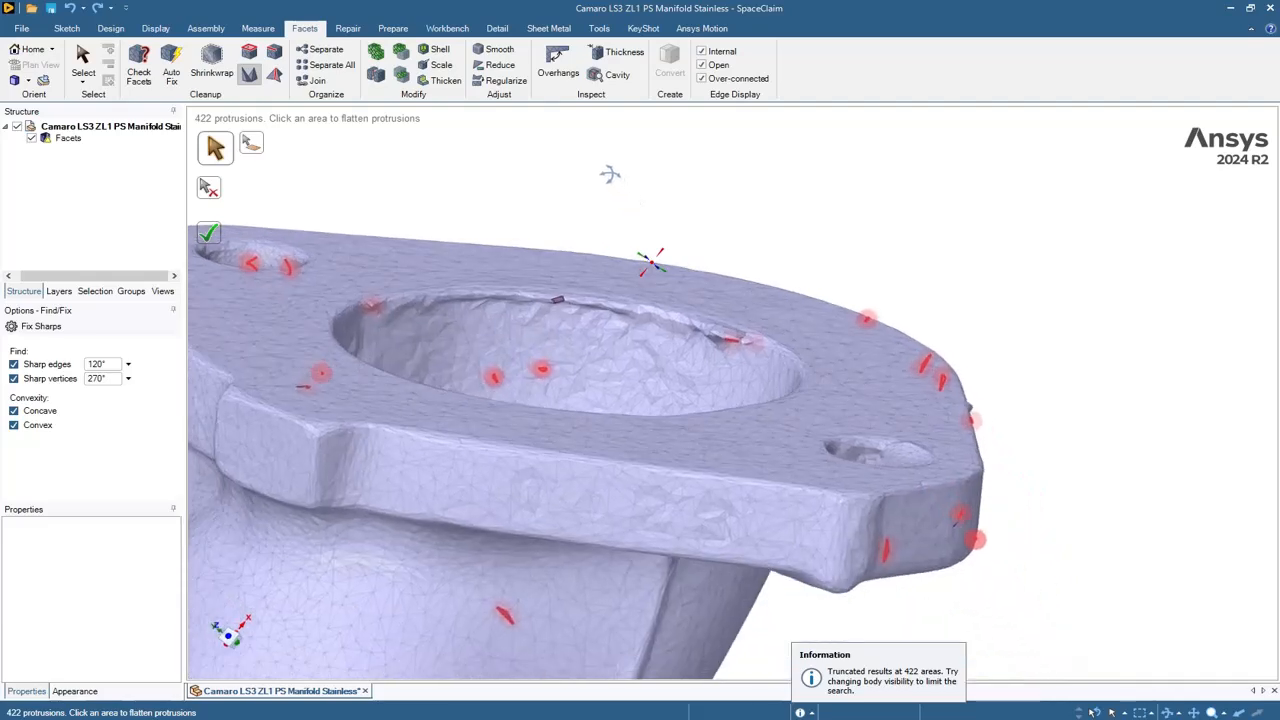
- Examine the flagged sharp protrusions inside the bore and around the outlet flange
scroll(363, 371, "up", 6)
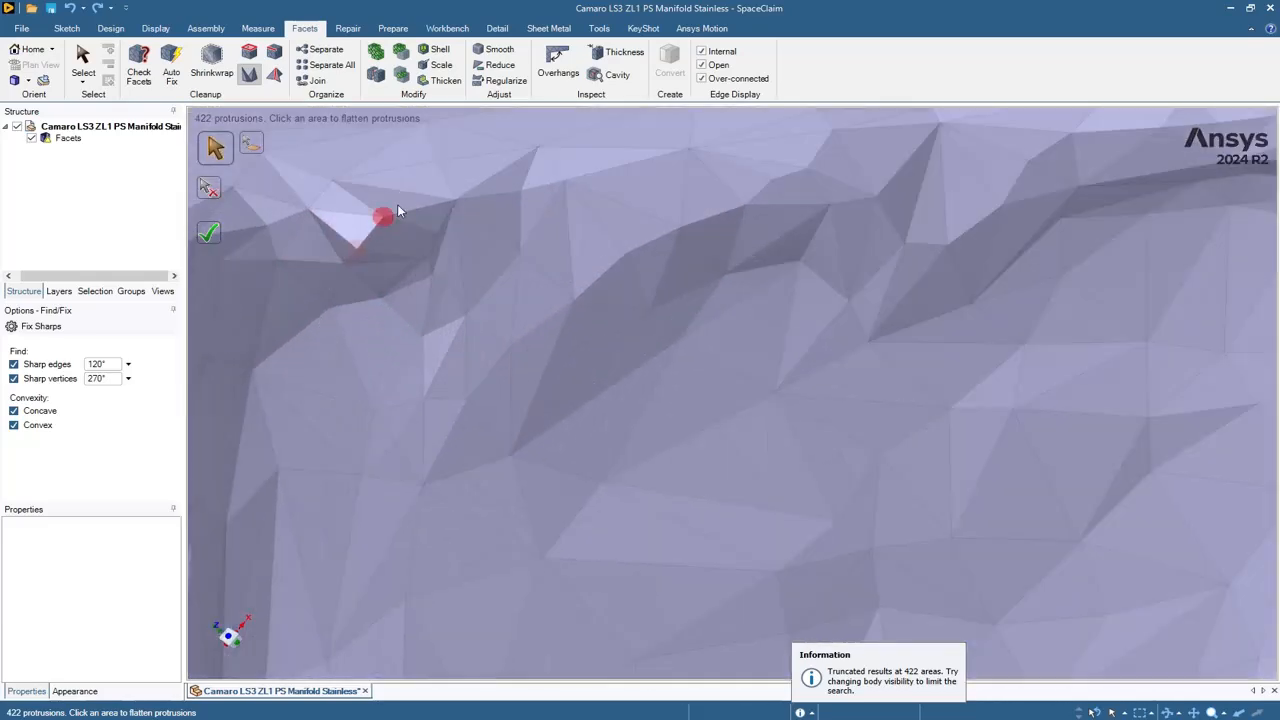
scroll(381, 222, "up", 3)
scroll(412, 228, "down", 5)
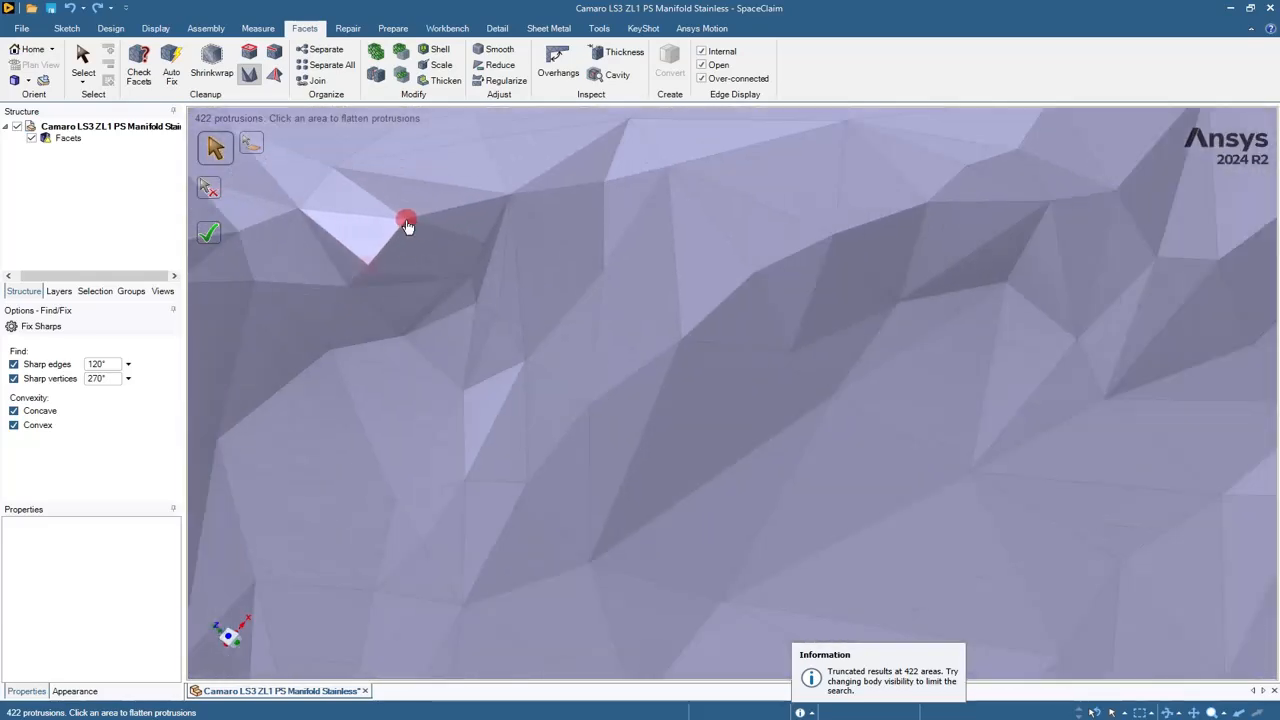
scroll(938, 582, "up", 6)
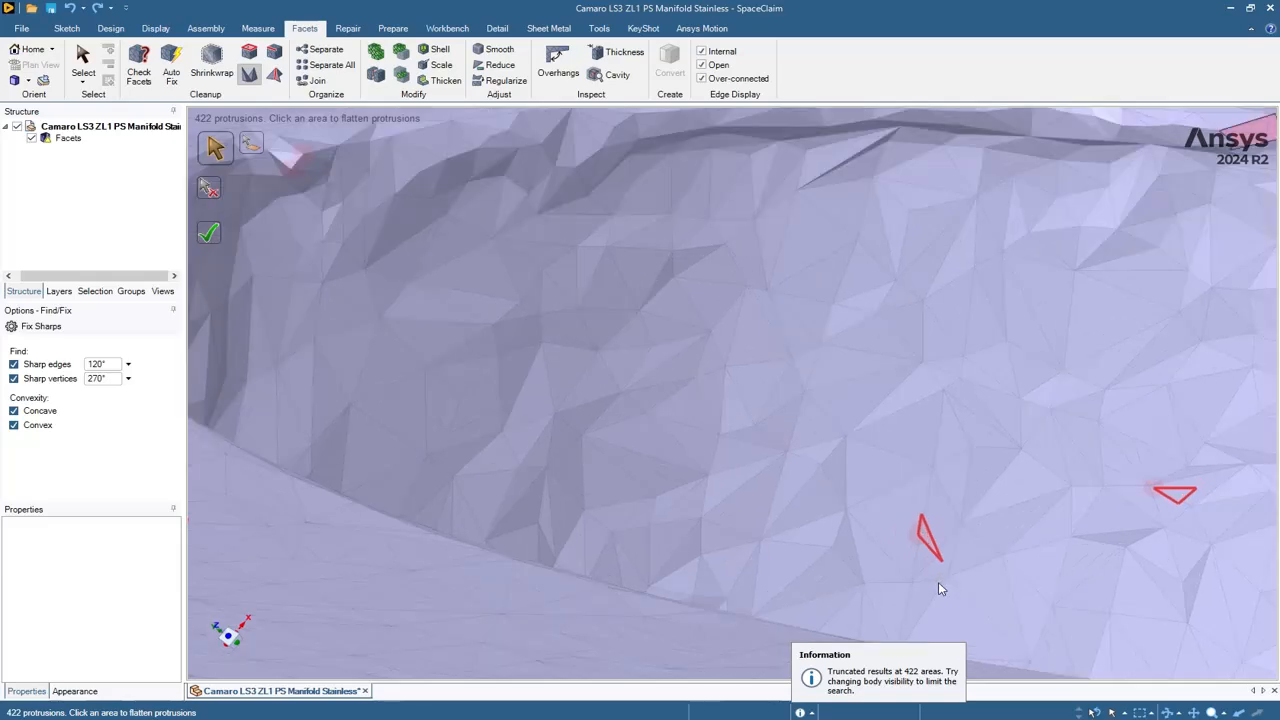
scroll(884, 462, "down", 3)
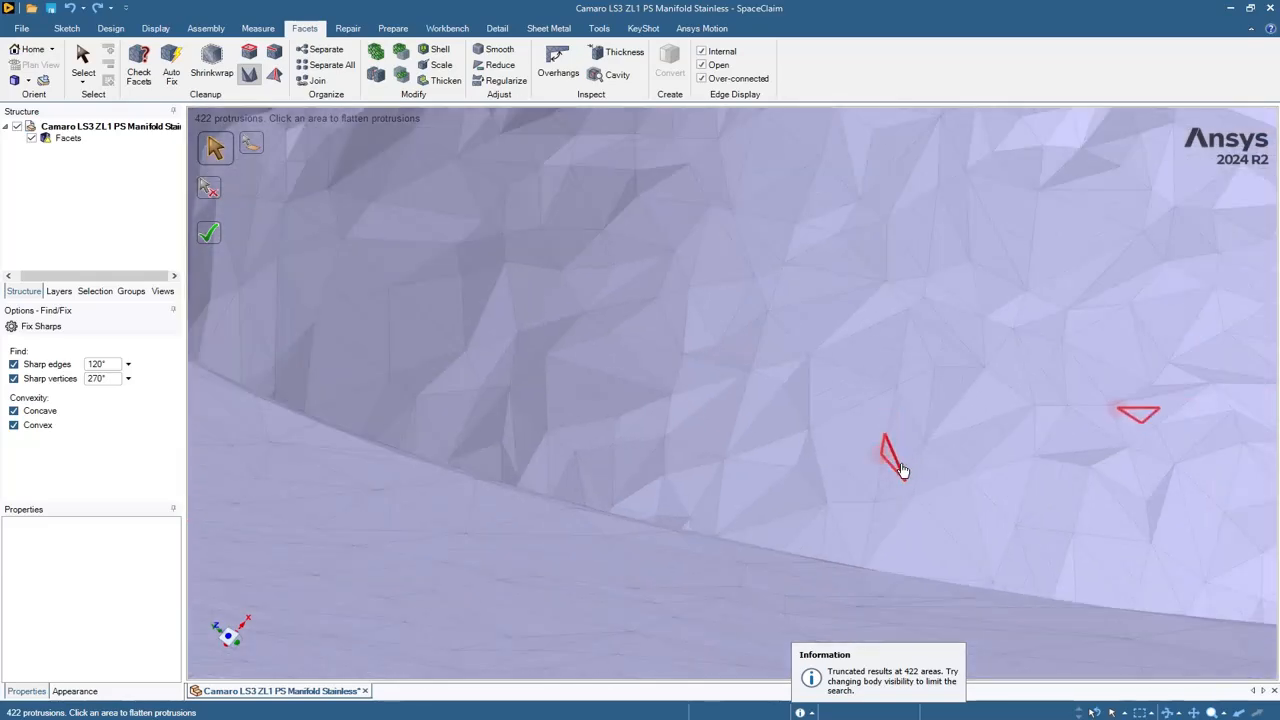
scroll(893, 460, "down", 5)
middle_click_drag(873, 386, 761, 204, "shift")
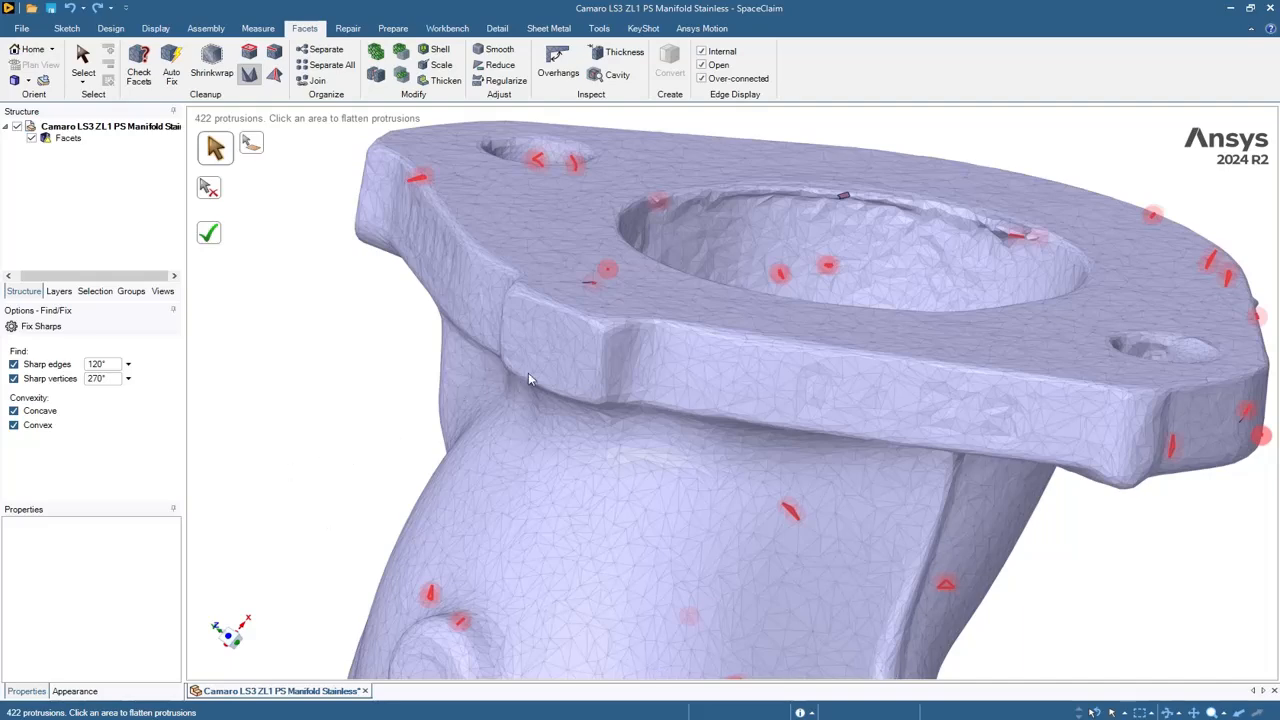
- Examine the flagged protrusions around the port flanges and across the rest of the manifold
scroll(668, 428, "down", 4)
scroll(690, 585, "down", 3)
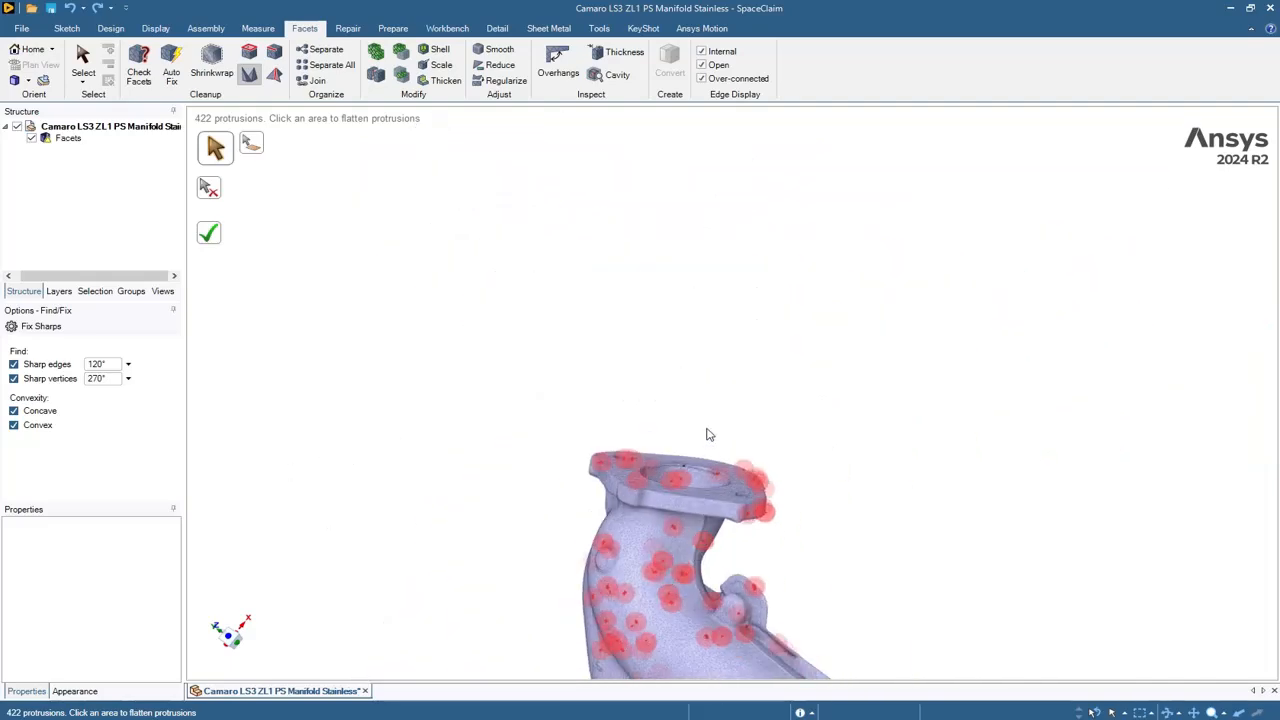
scroll(706, 434, "down", 2)
middle_click_drag(700, 428, 578, 164, "shift")
scroll(660, 591, "up", 5)
scroll(468, 415, "up", 3)
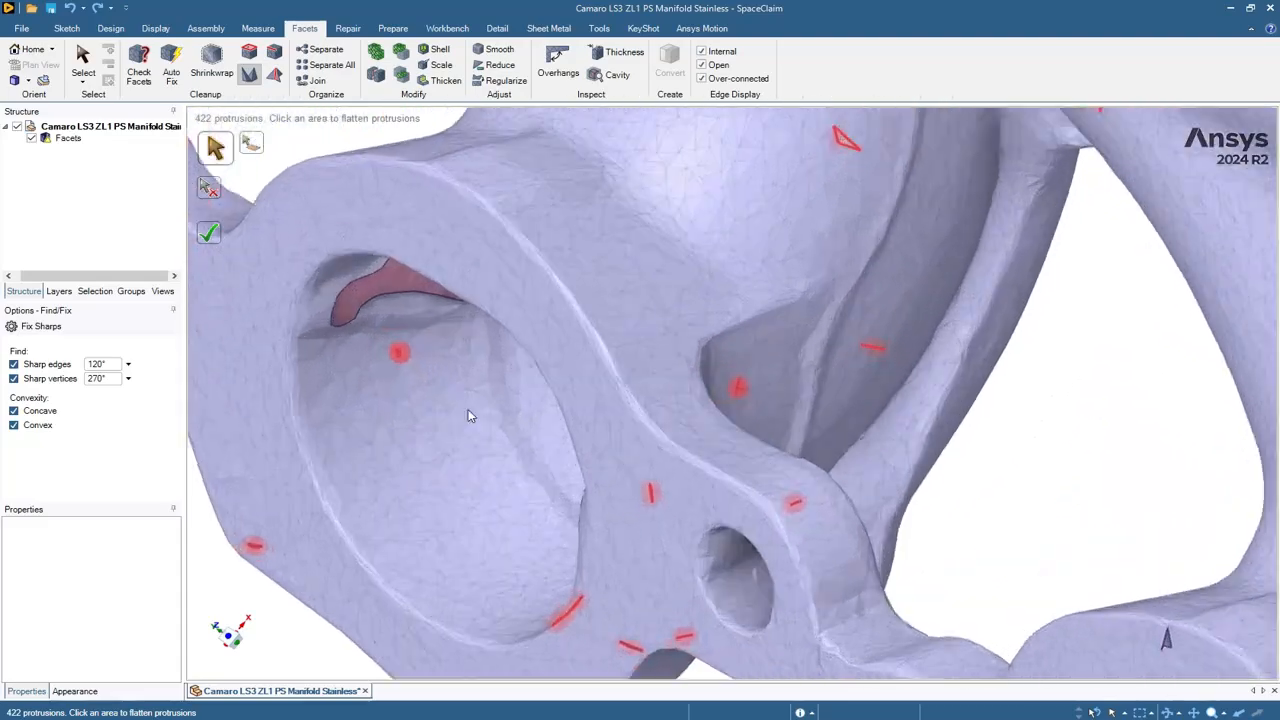
scroll(686, 473, "up", 4)
scroll(656, 502, "up", 1)
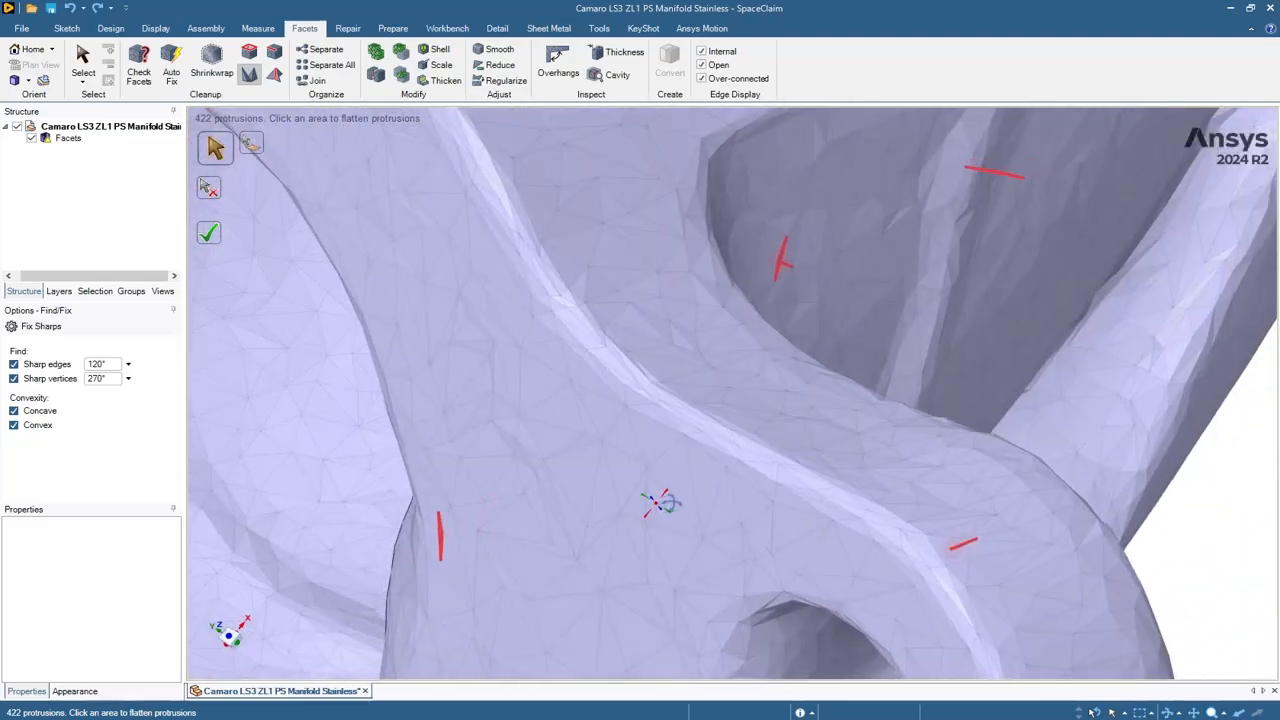
scroll(656, 502, "down", 2)
scroll(500, 488, "down", 5)
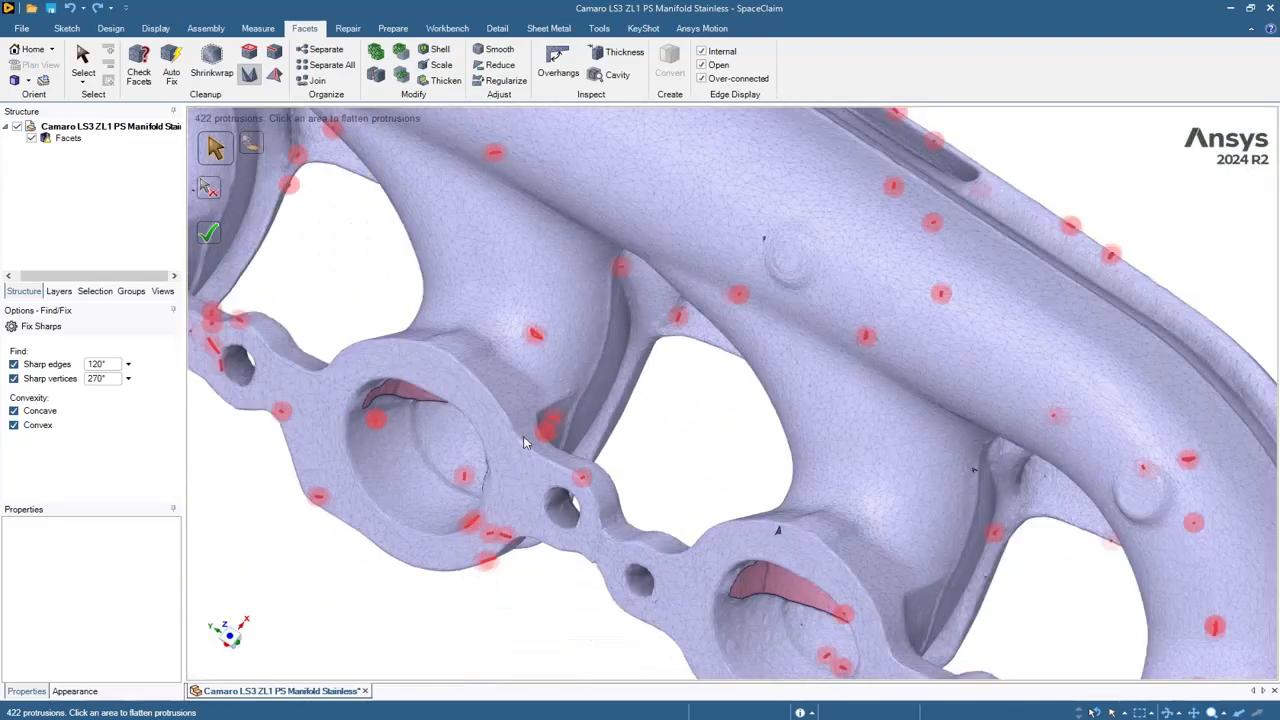
scroll(523, 436, "down", 4)
middle_click_drag(525, 335, 590, 440, "shift")
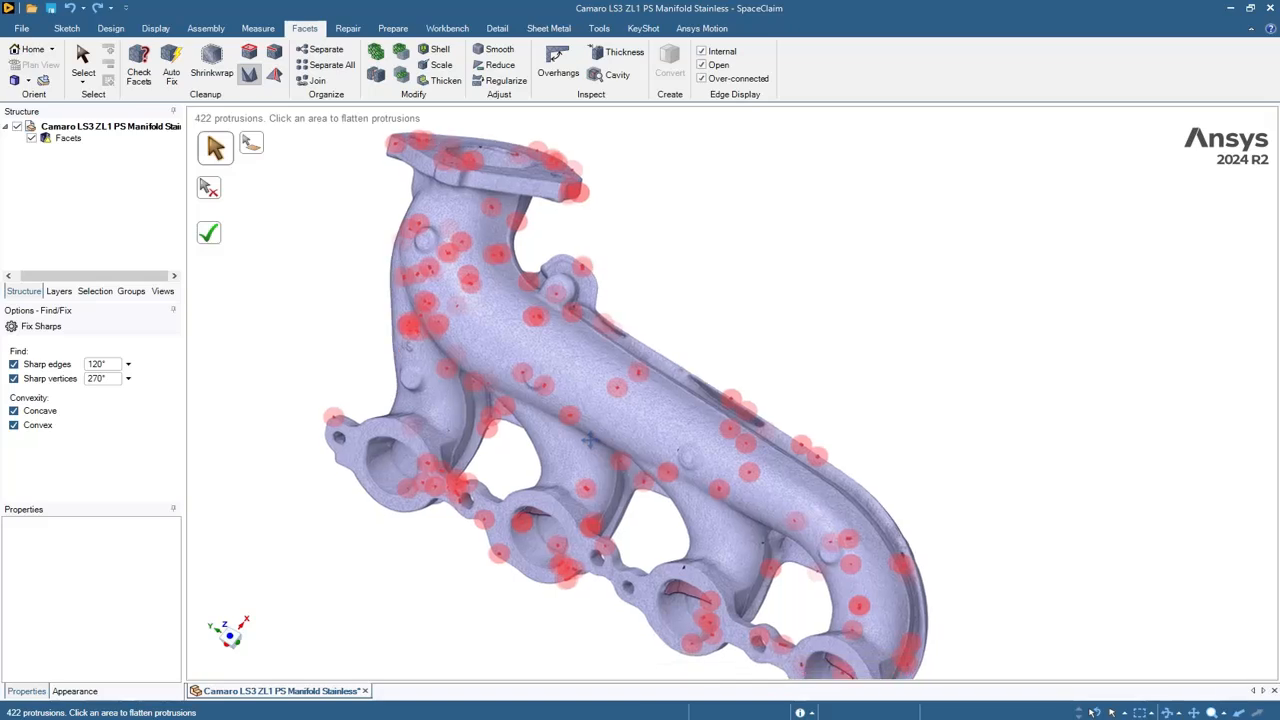
scroll(620, 436, "down", 5)
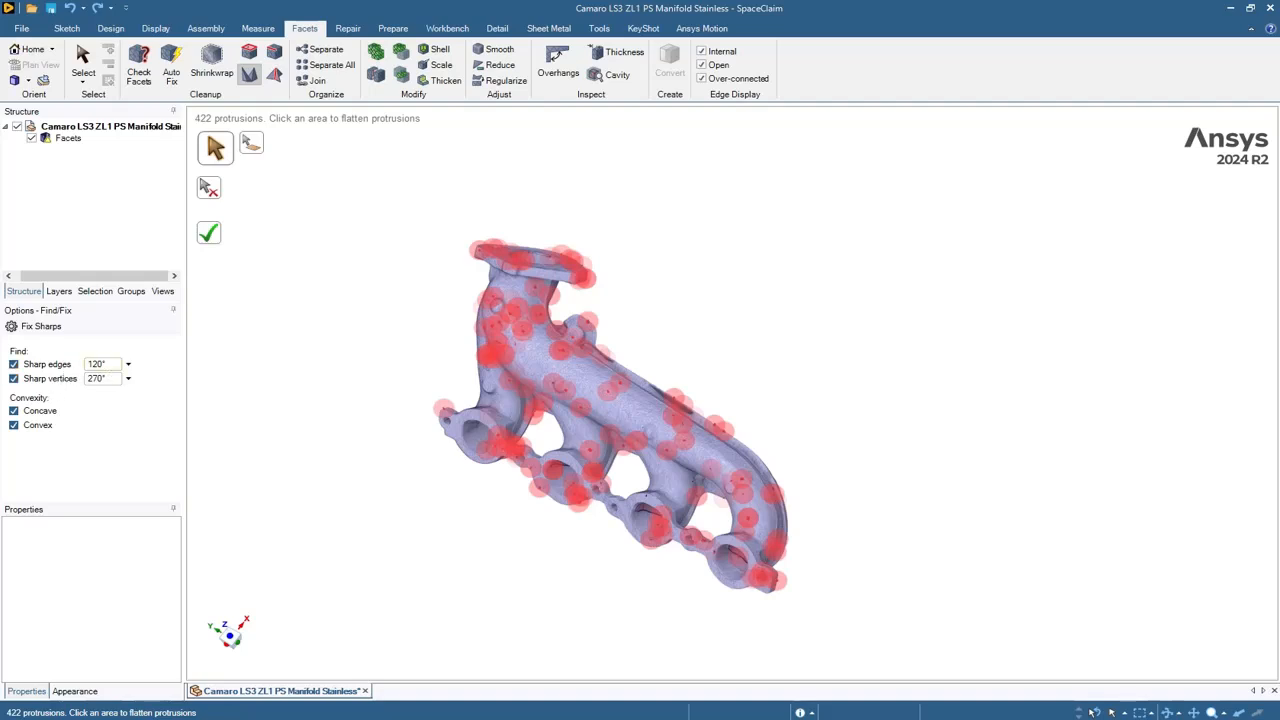
- Open the sharp-edge angle threshold for editing and look over the flagged protrusions on the manifold
left_click(115, 364)
middle_click_drag(343, 229, 351, 291)
scroll(531, 222, "up", 5)
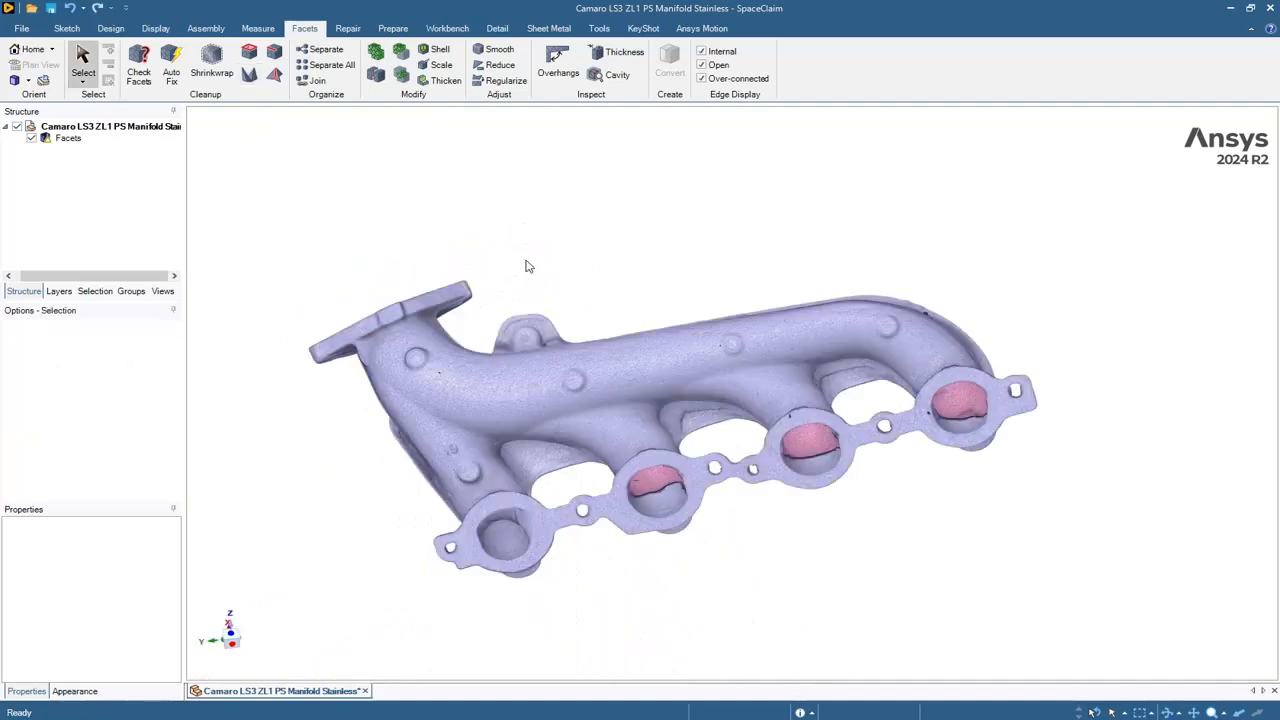
- Search the manifold for over-connected edges and vertices and examine the body from several angles
left_click(275, 77)
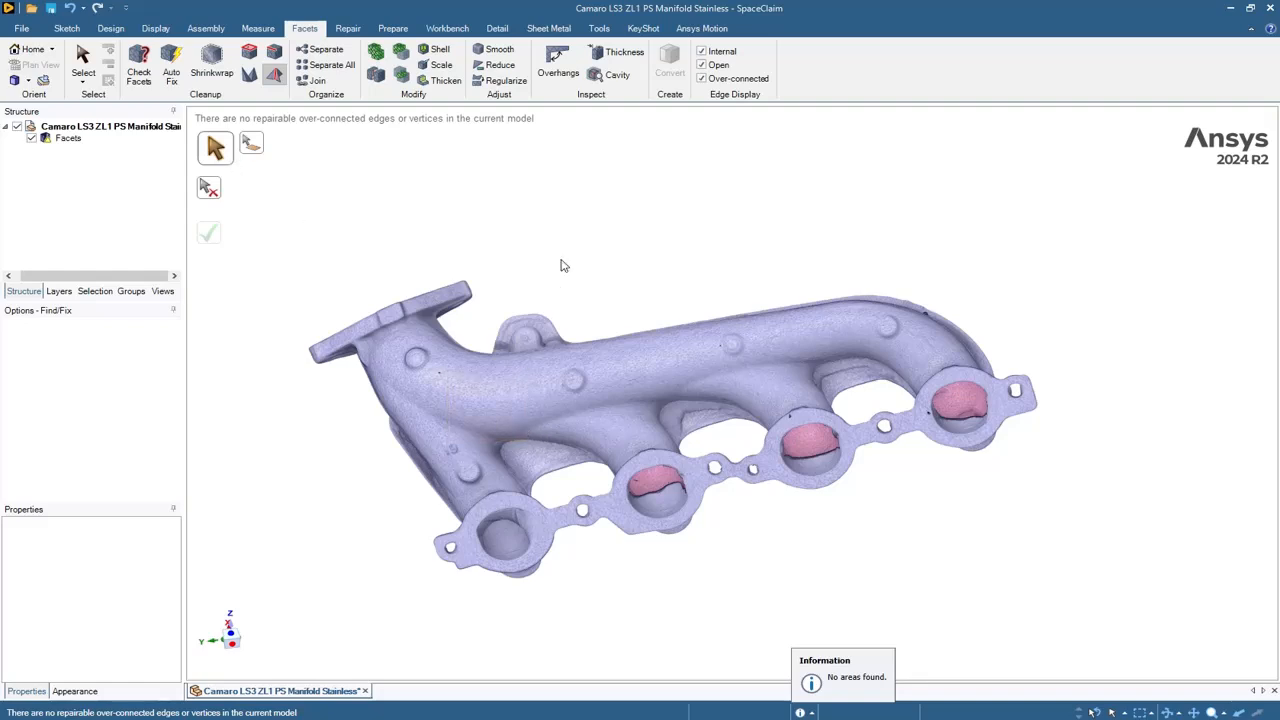
middle_click_drag(561, 265, 579, 272)
middle_click_drag(287, 194, 371, 234)
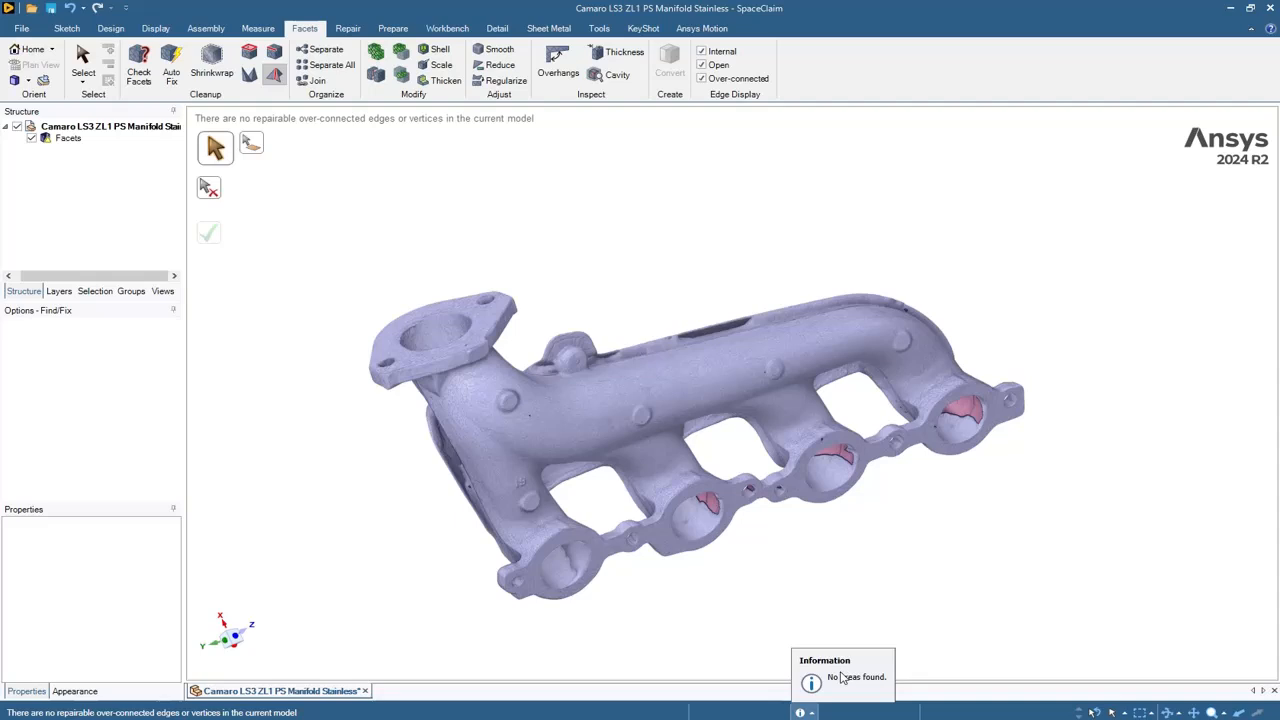
scroll(583, 291, "up", 2)
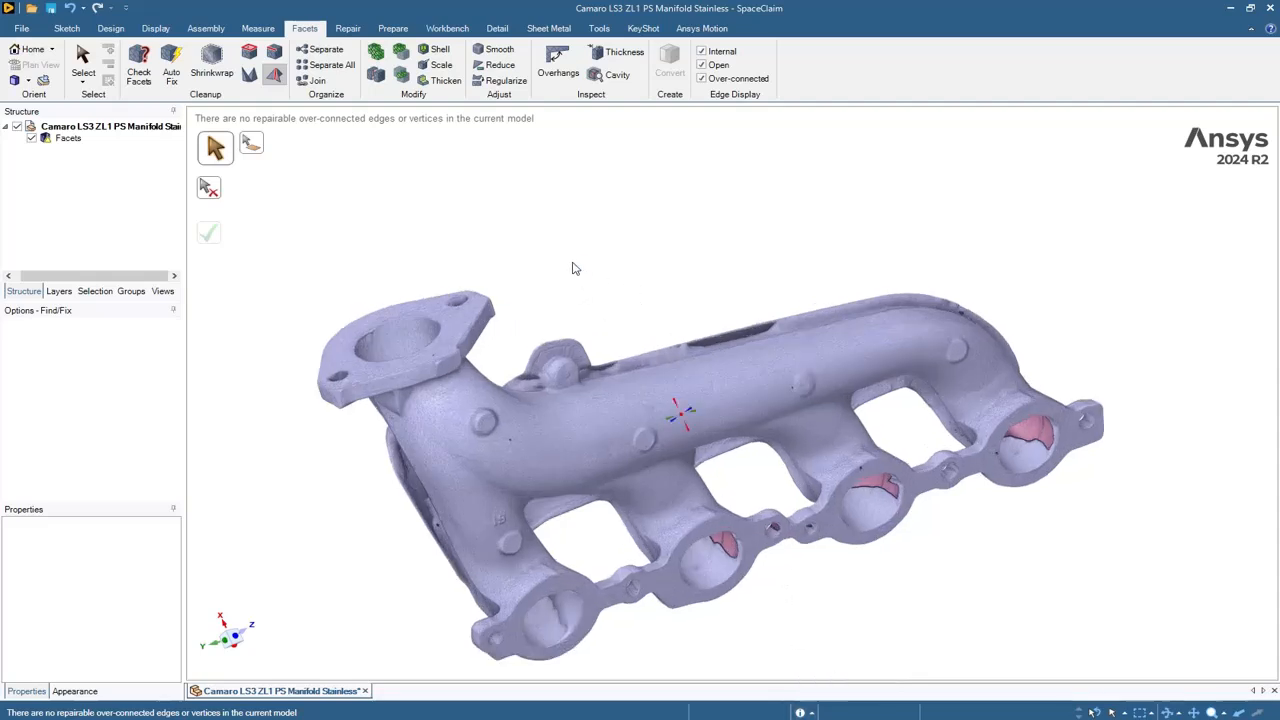
middle_click_drag(575, 268, 557, 216)
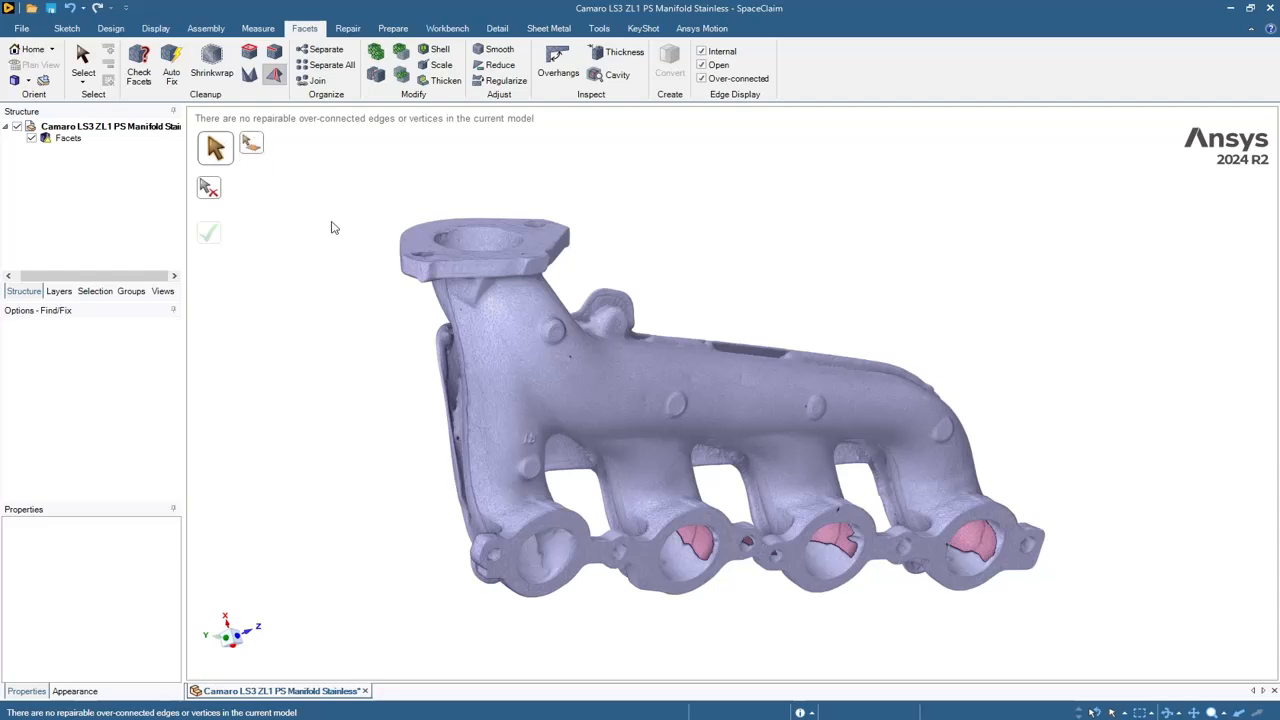
left_click(274, 74)
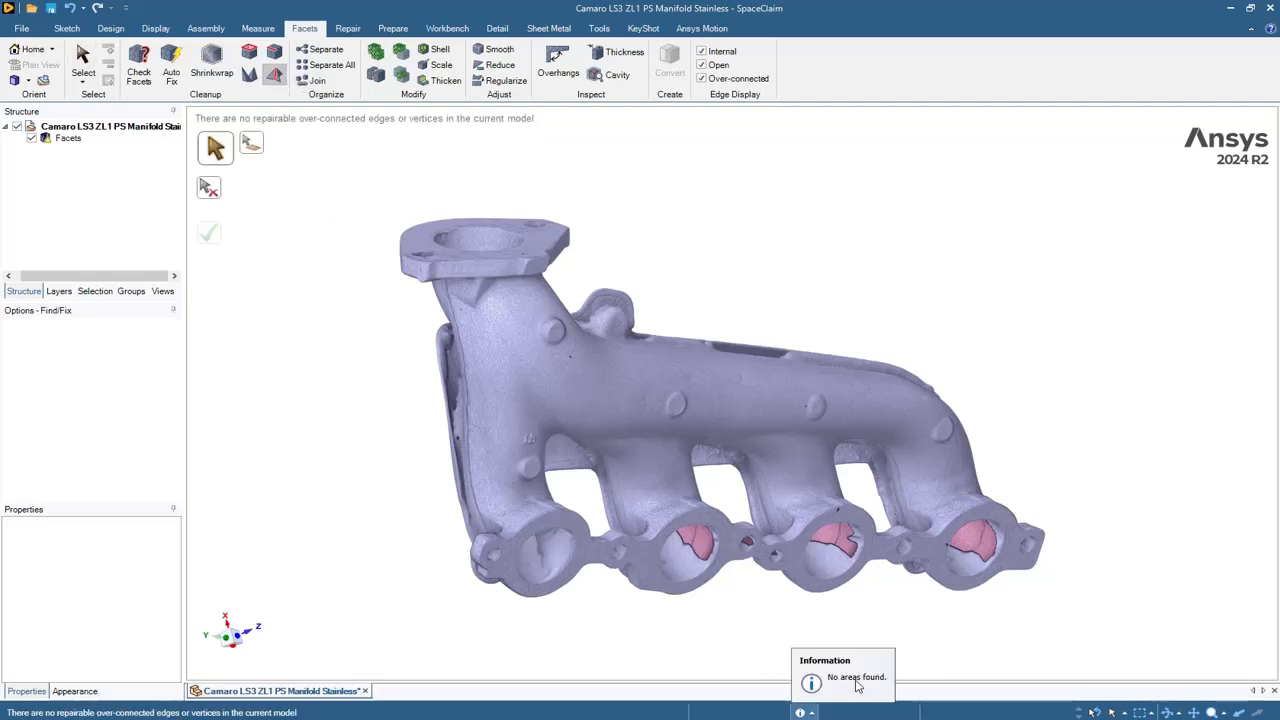
middle_click_drag(850, 352, 813, 350, "shift")
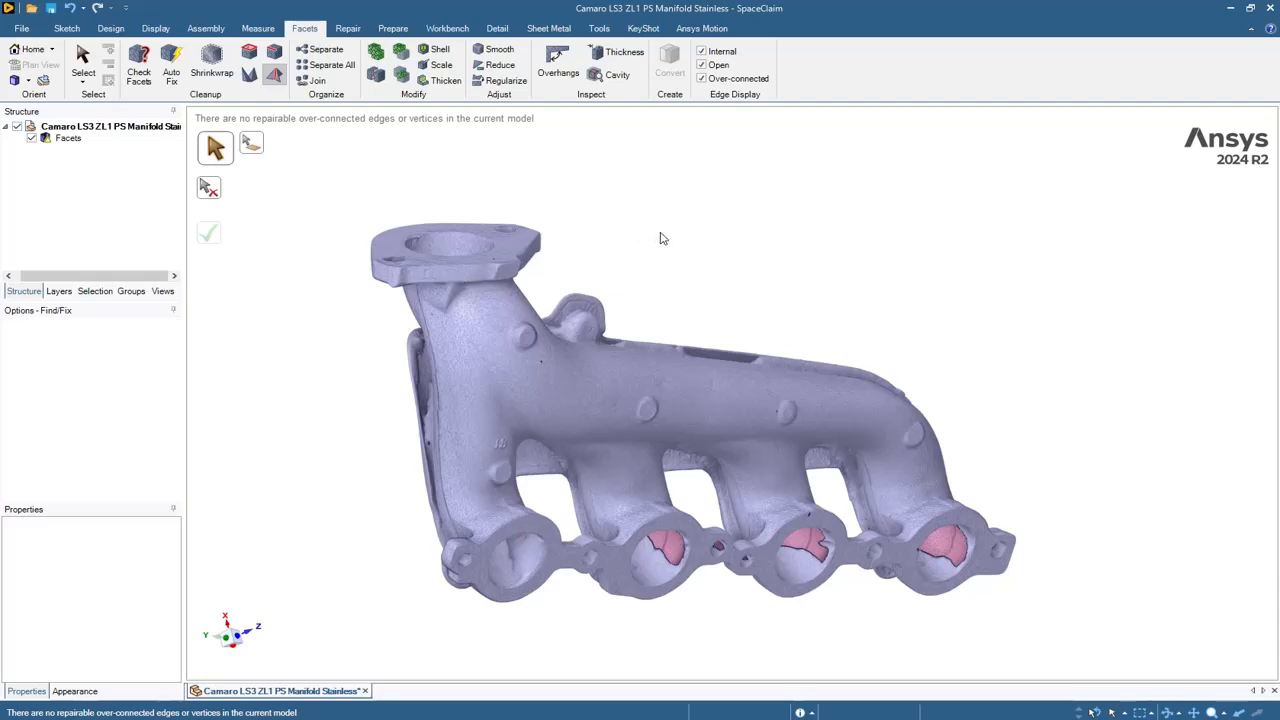
key("Escape")
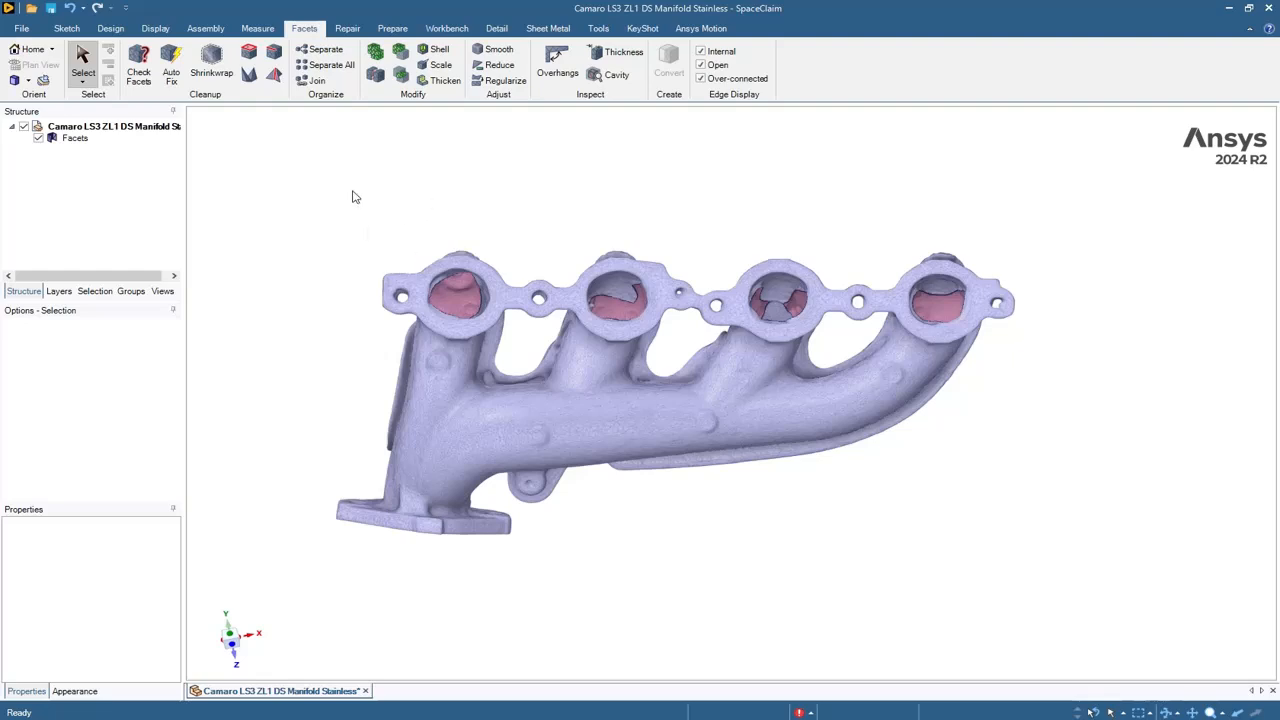
- Start Shrinkwrap on the DS manifold and select its faceted body as the target
left_click(211, 65)
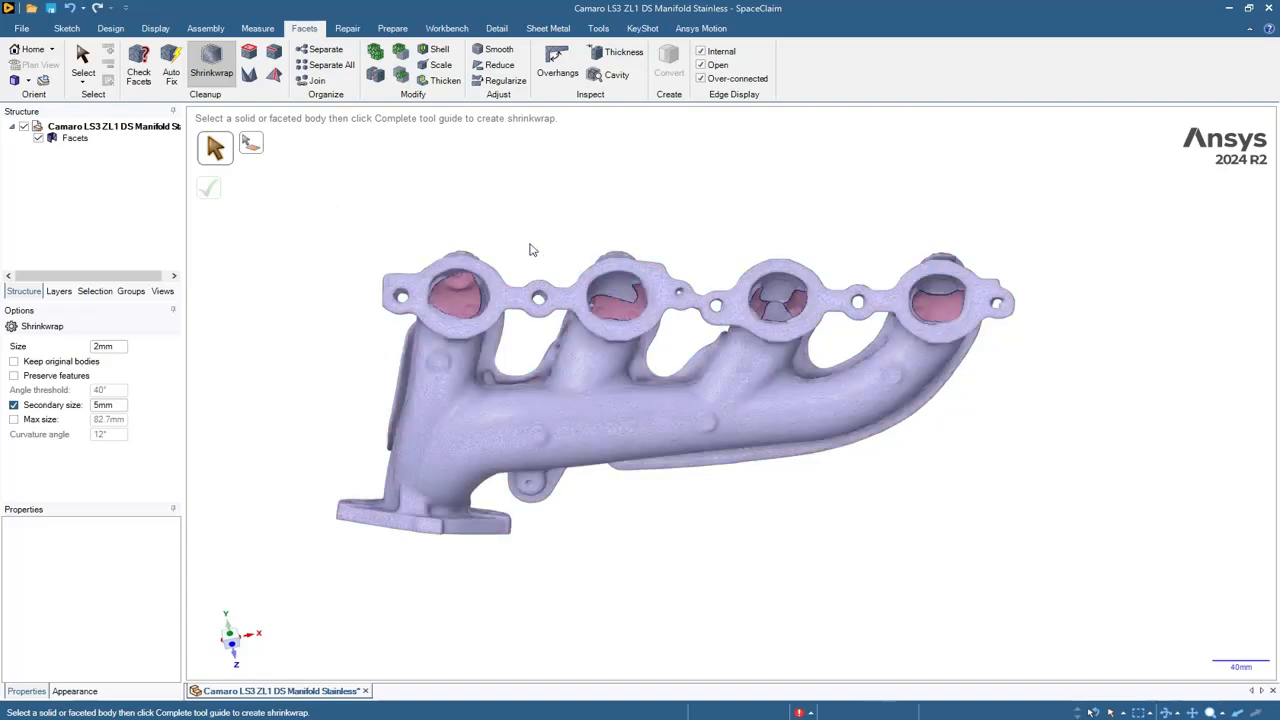
middle_click_drag(487, 256, 532, 231)
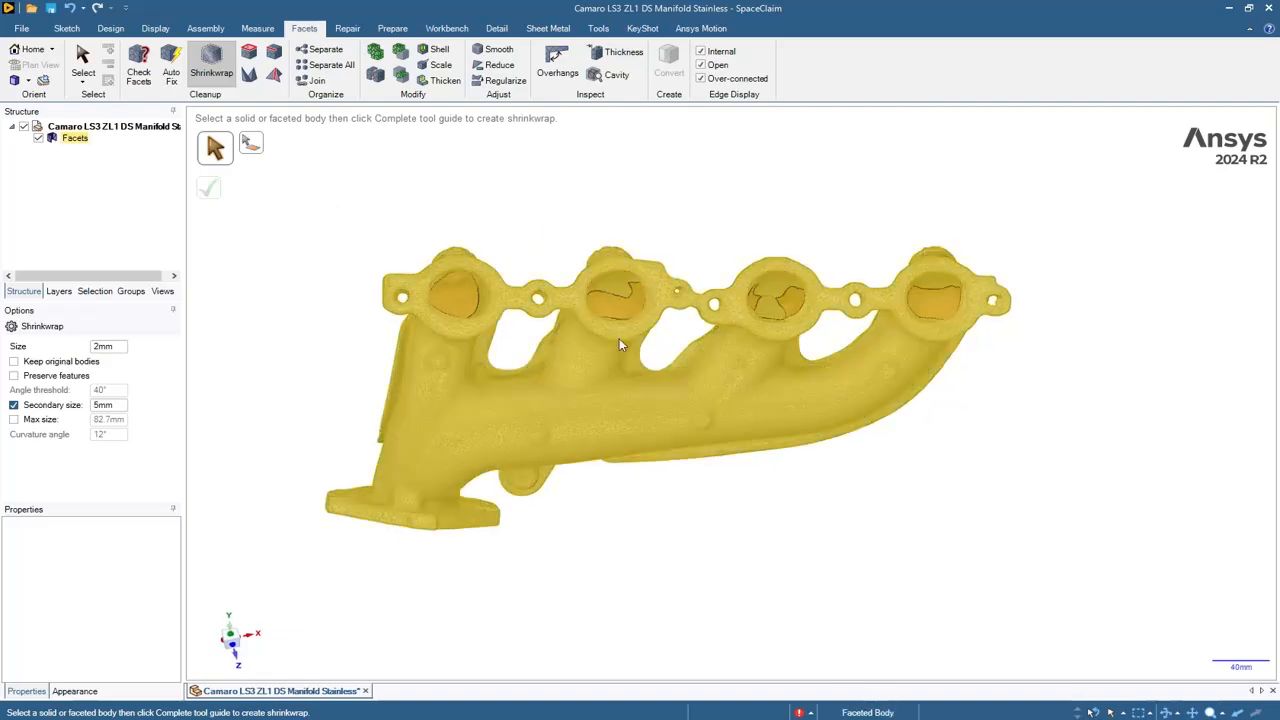
scroll(541, 212, "up", 3)
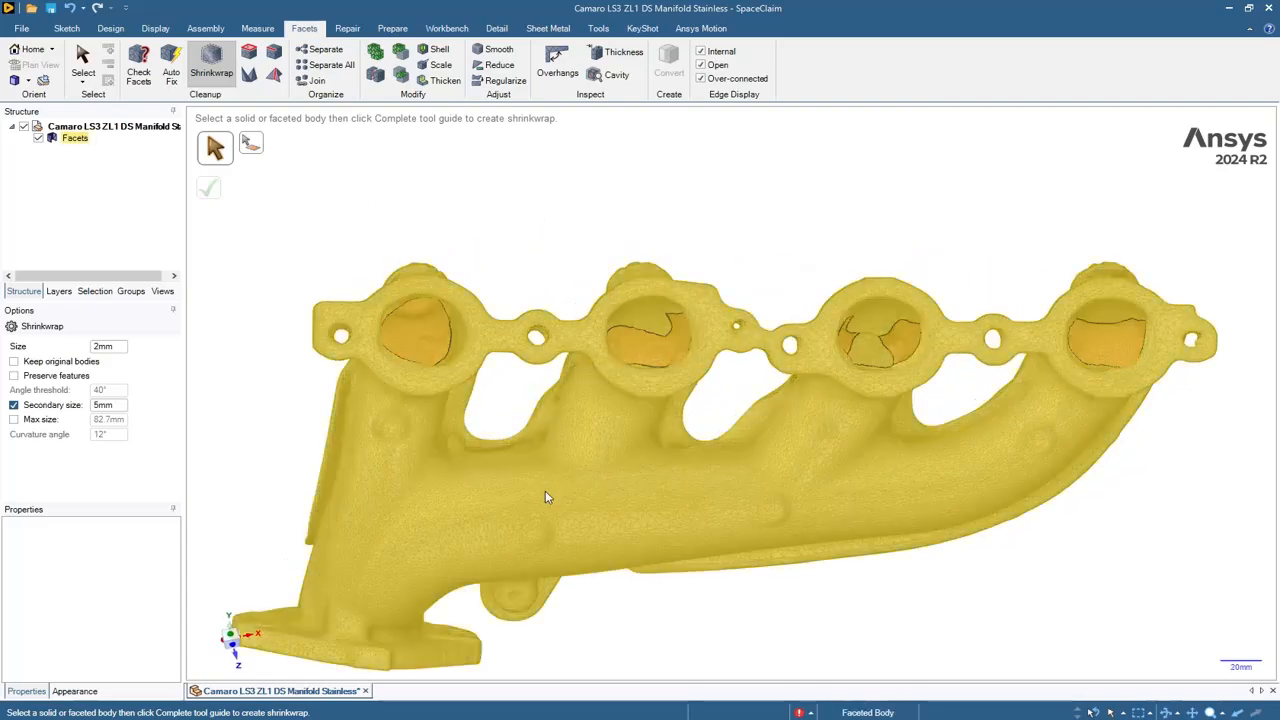
left_click(545, 497)
scroll(554, 497, "down", 4)
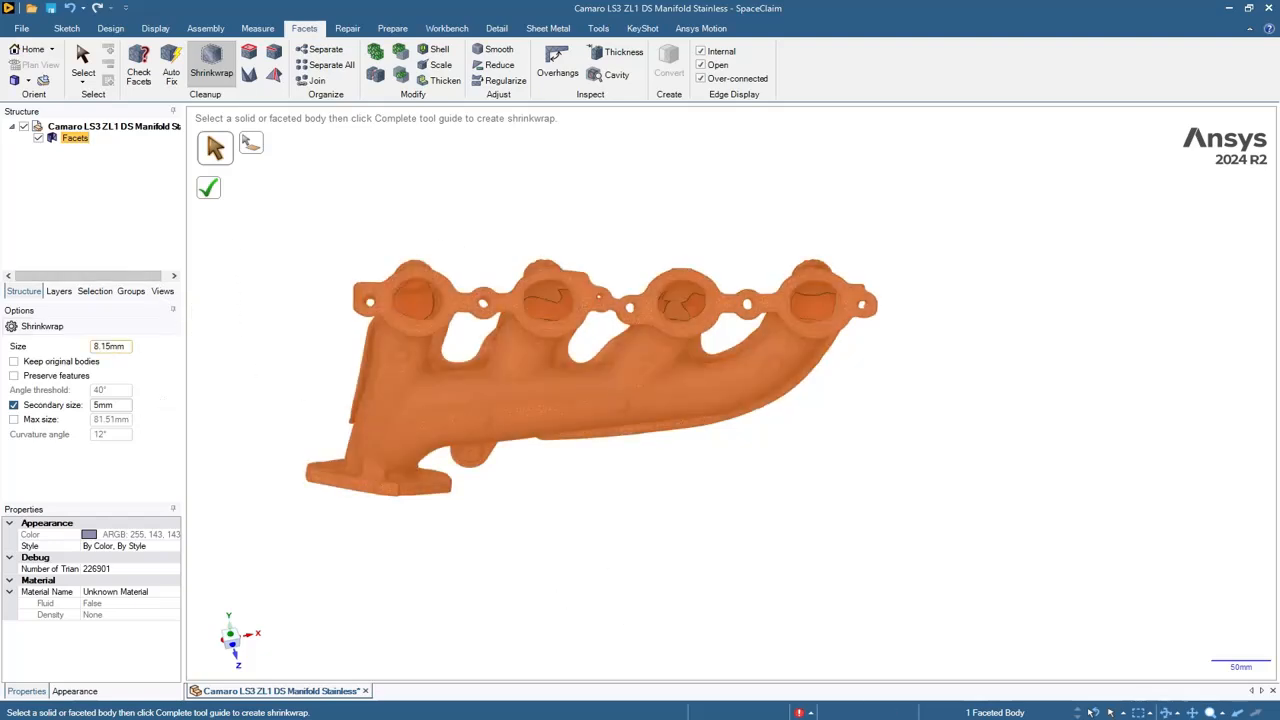
- Try to shrinkwrap the manifold's facets with size 8.15 mm and secondary size 5 mm, and undo it
left_click(212, 197)
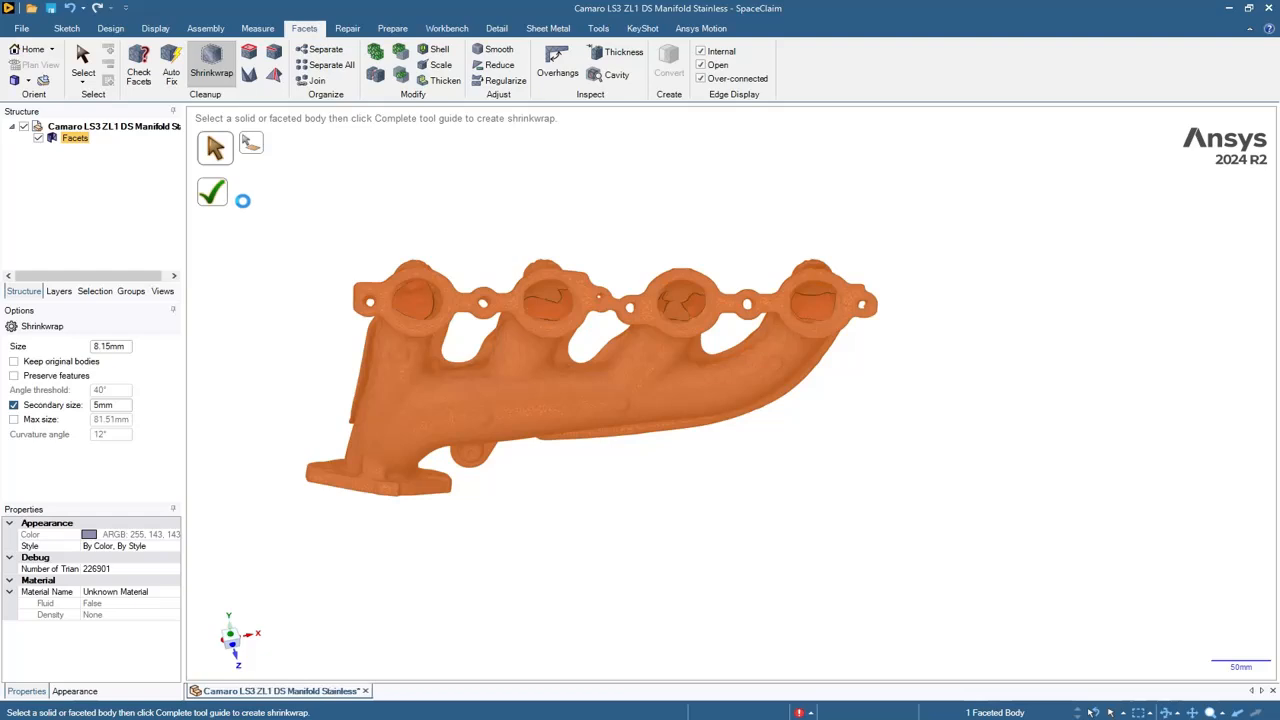
left_click(312, 211)
middle_click_drag(323, 209, 366, 223)
key("ctrl+z")
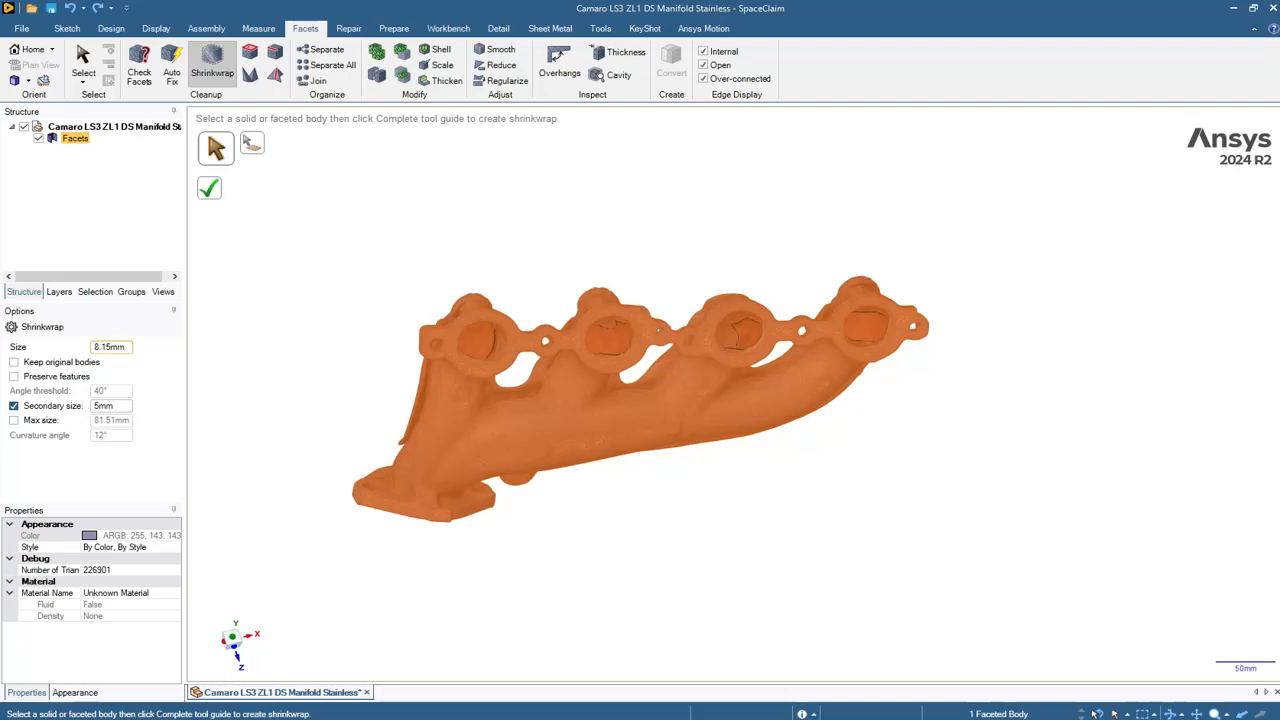
- Shrinkwrap the selected manifold facets with size 6 mm and secondary size 3 mm, without keeping the original body
scroll(340, 360, "up", 5)
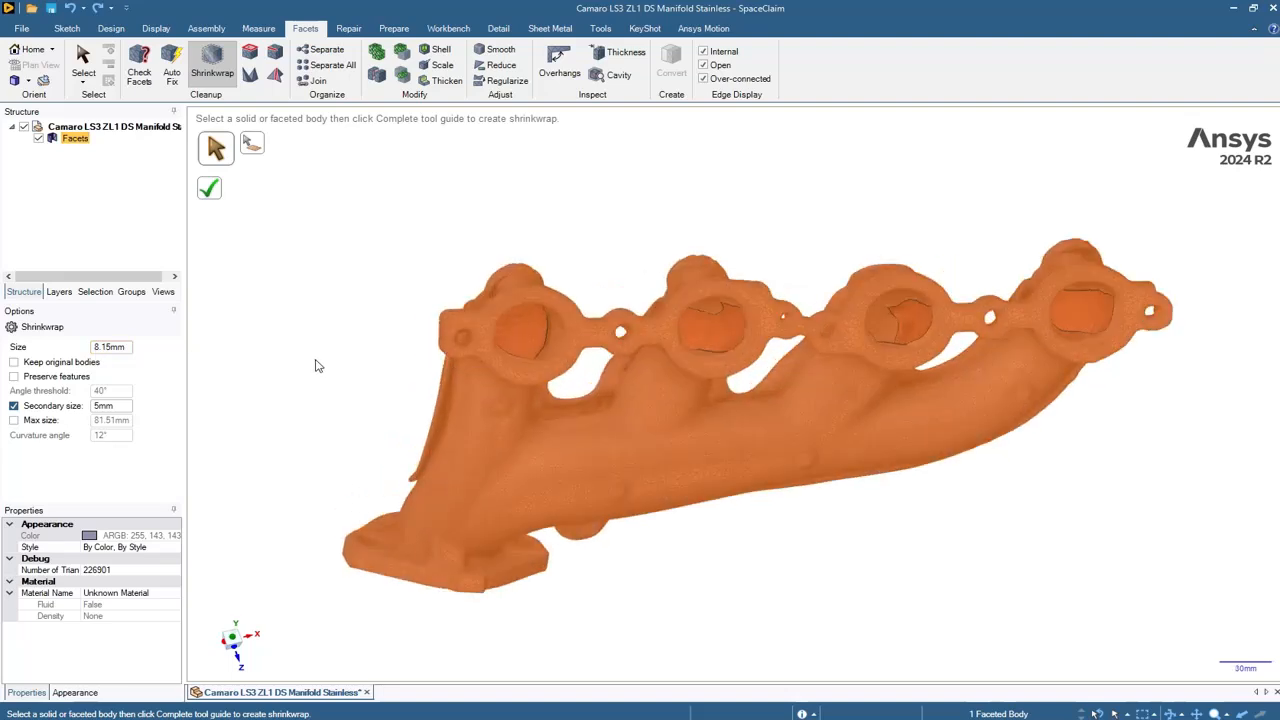
left_click(118, 347)
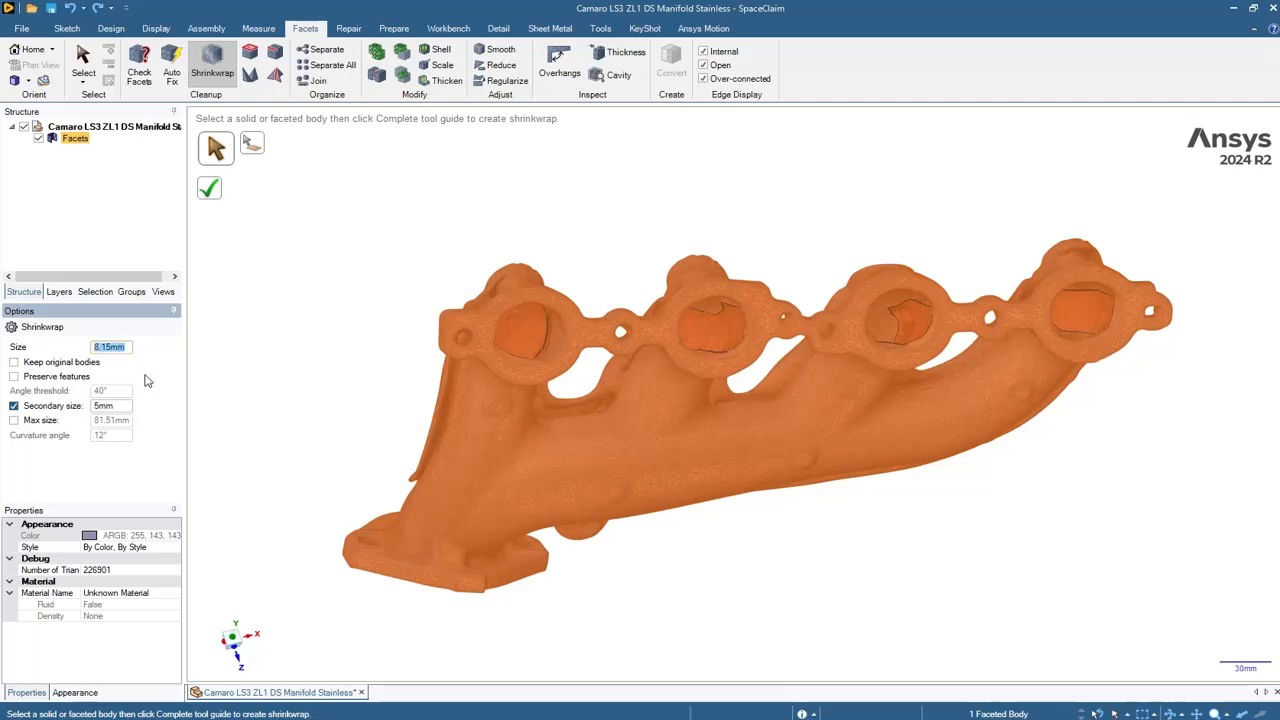
type("6")
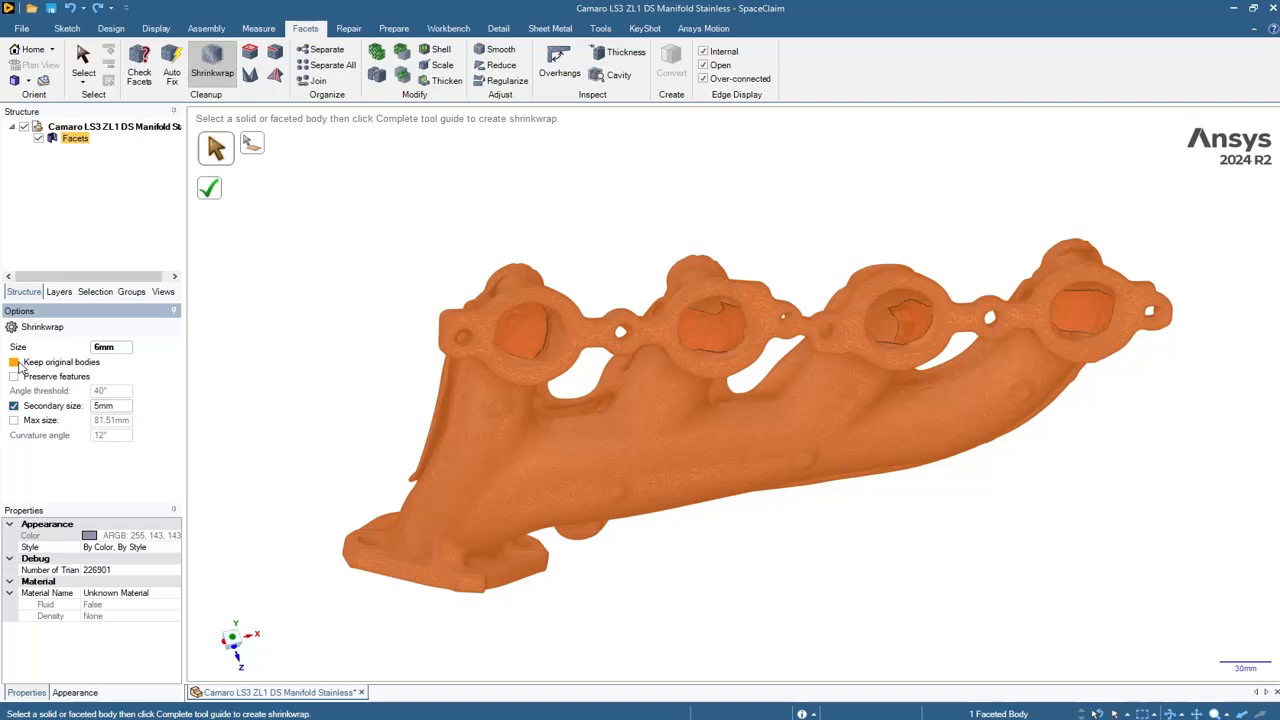
left_click(13, 363)
left_click(13, 363)
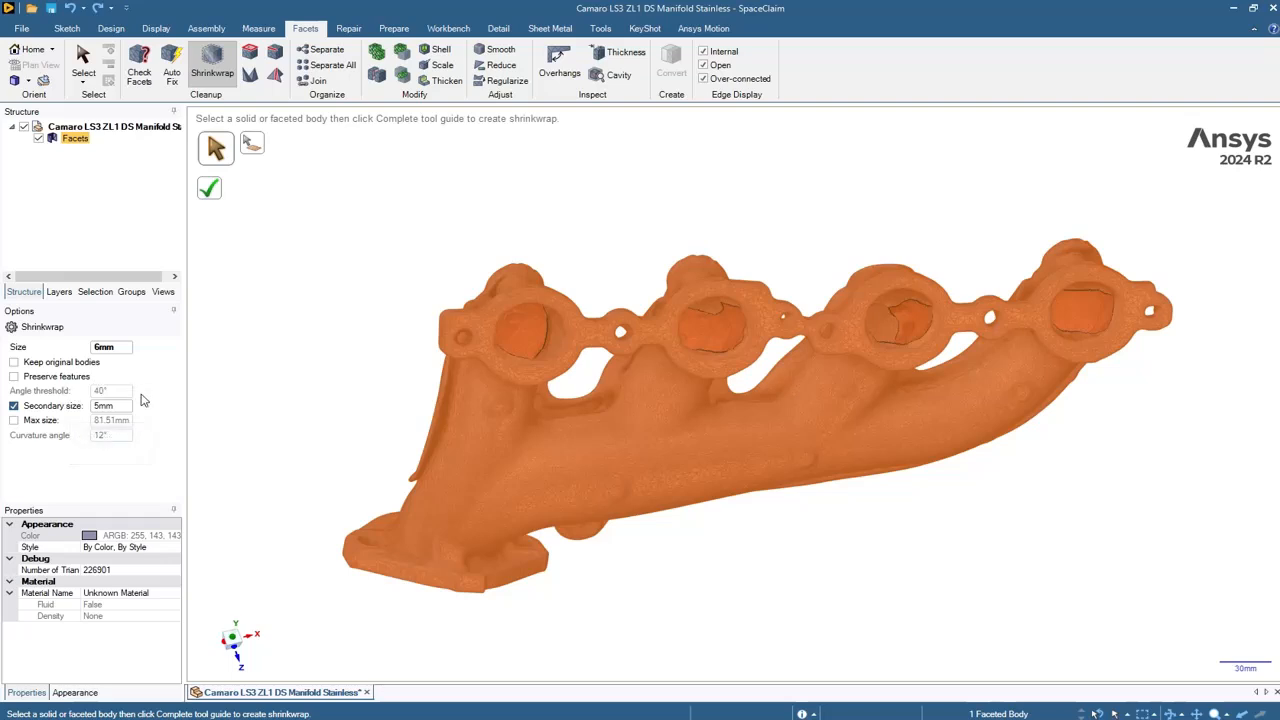
left_click(110, 405)
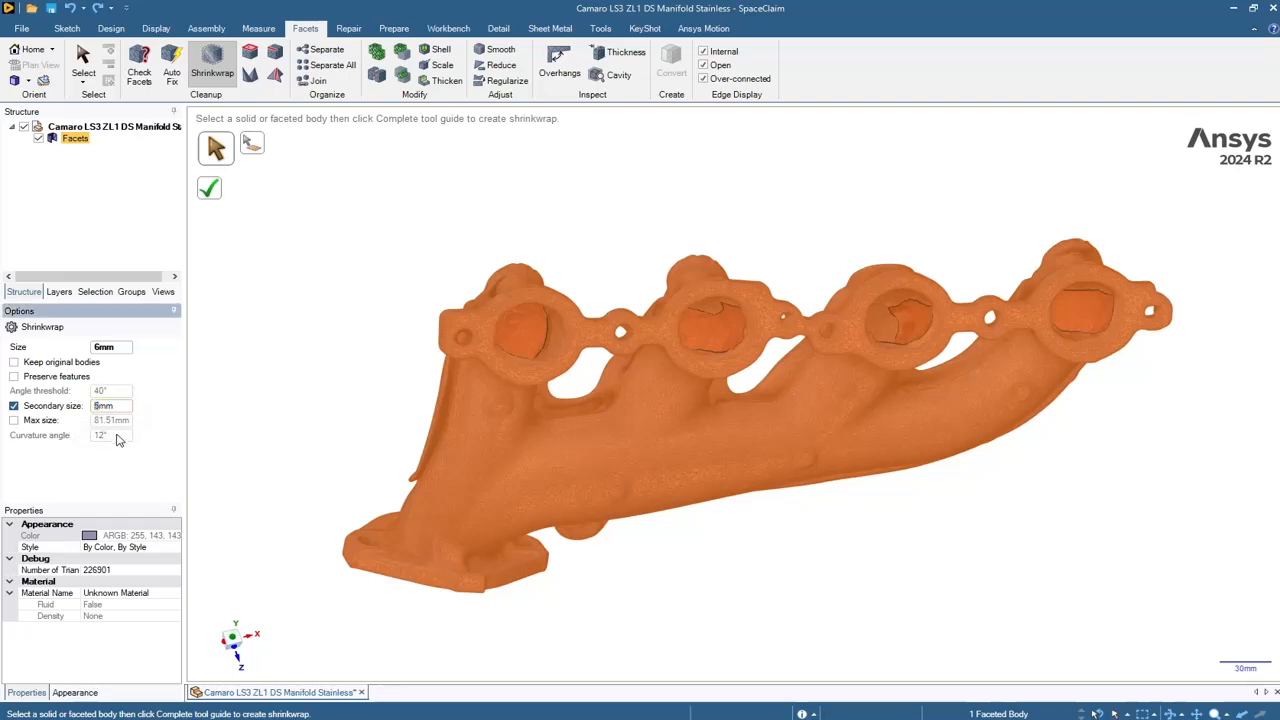
type("3")
left_click(211, 196)
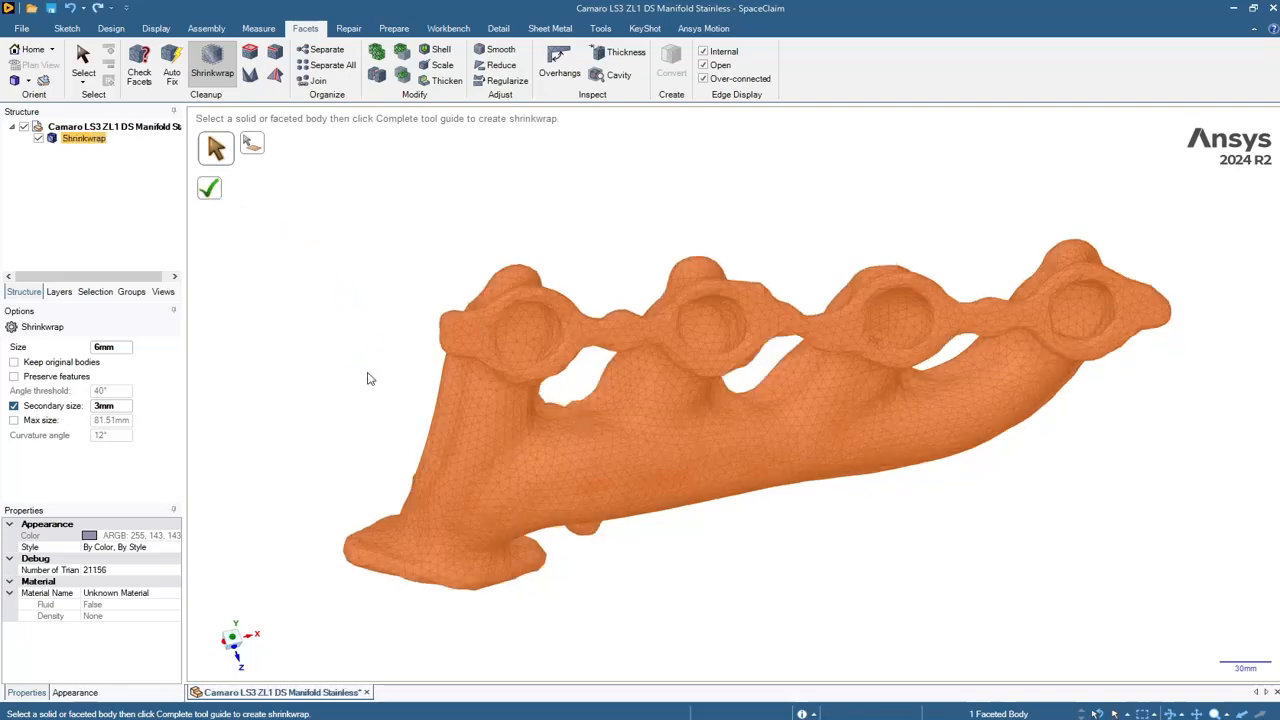
- Shrinkwrap the coarse wrapped manifold body again with size 2 mm and secondary size 1 mm
mouse_move(335, 277)
middle_mouse_down()
mouse_move(286, 251)
mouse_move(323, 266)
mouse_move(336, 289)
mouse_move(269, 257)
mouse_move(354, 109)
mouse_move(334, 176)
mouse_move(272, 208)
mouse_move(298, 248)
middle_mouse_up()
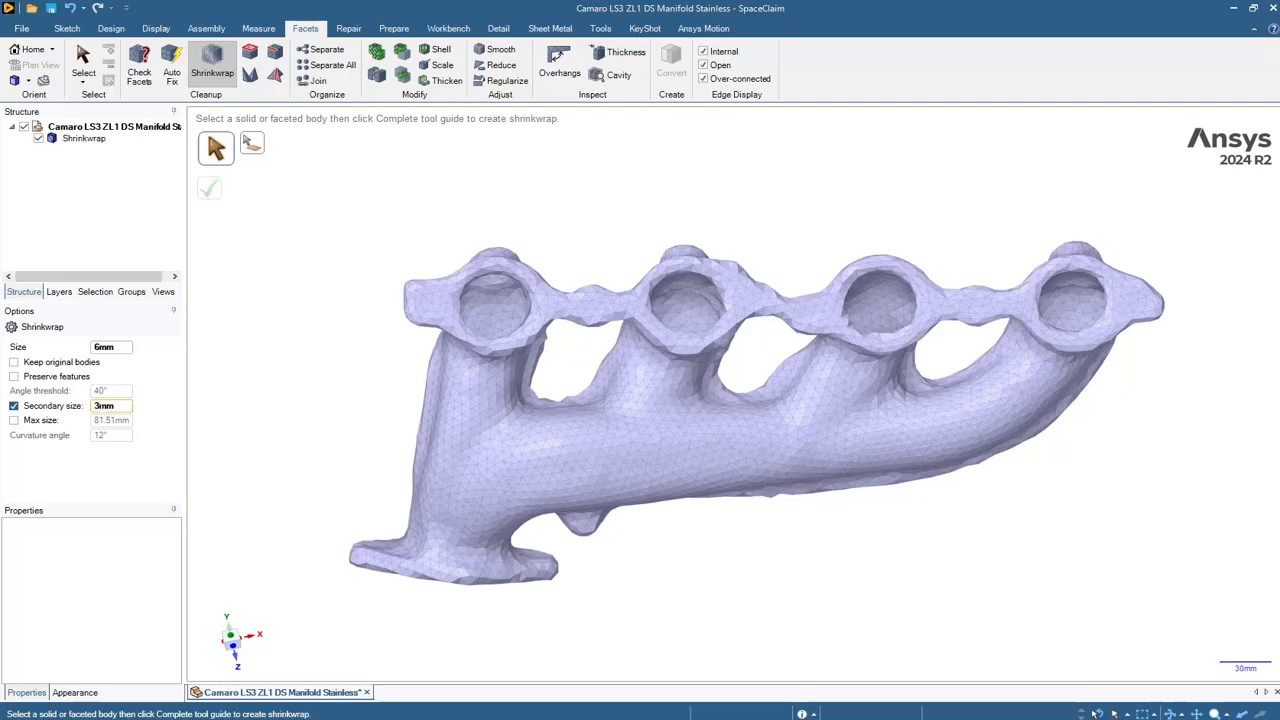
left_click(98, 406)
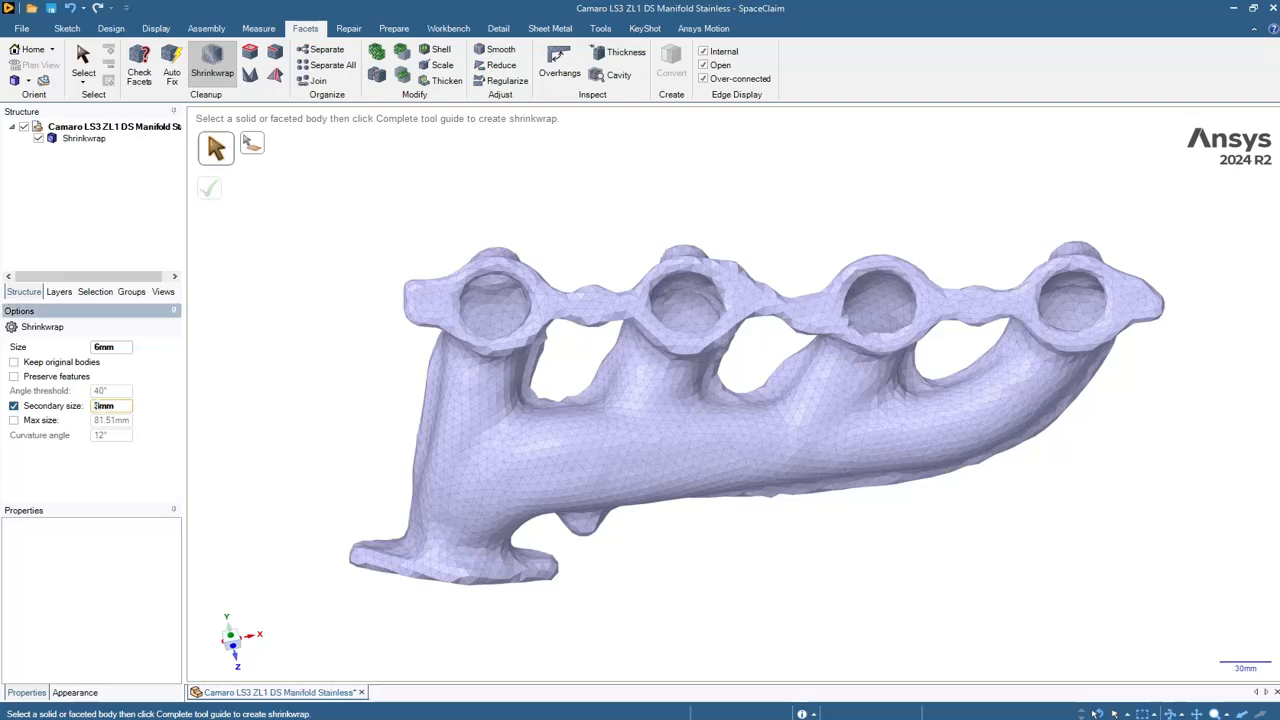
key("BackSpace")
type("1")
type("2")
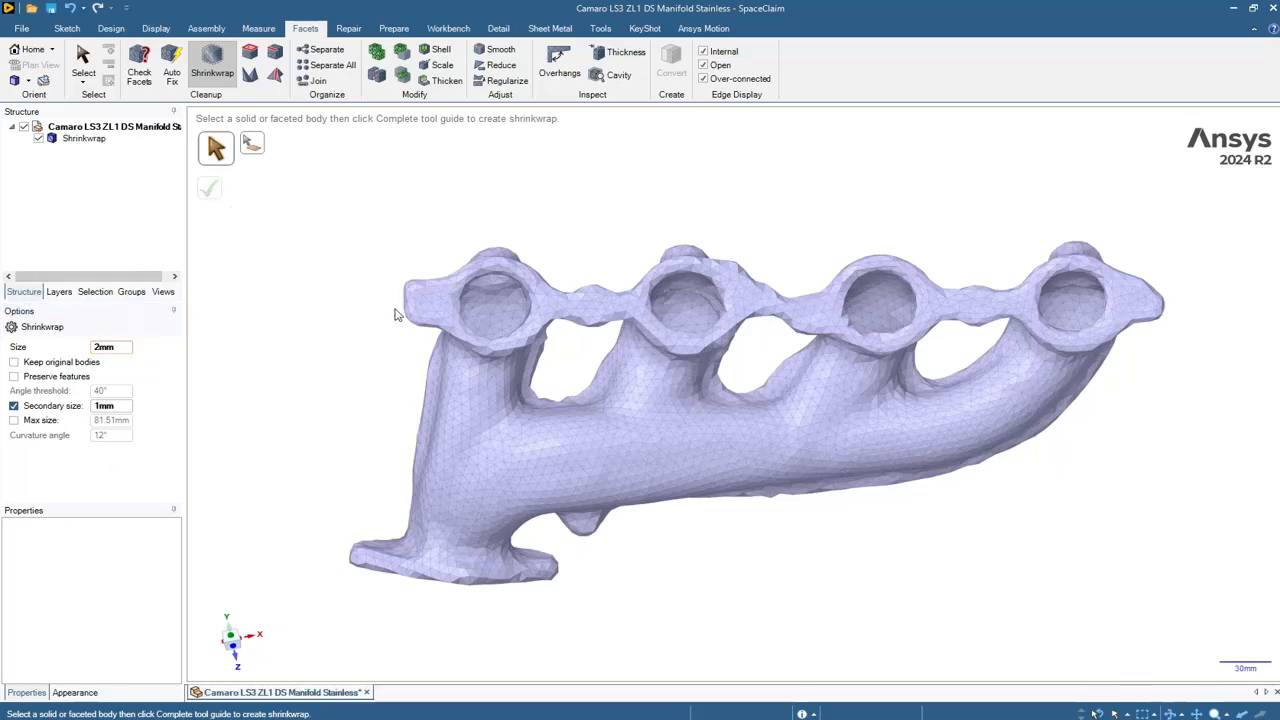
left_click(452, 386)
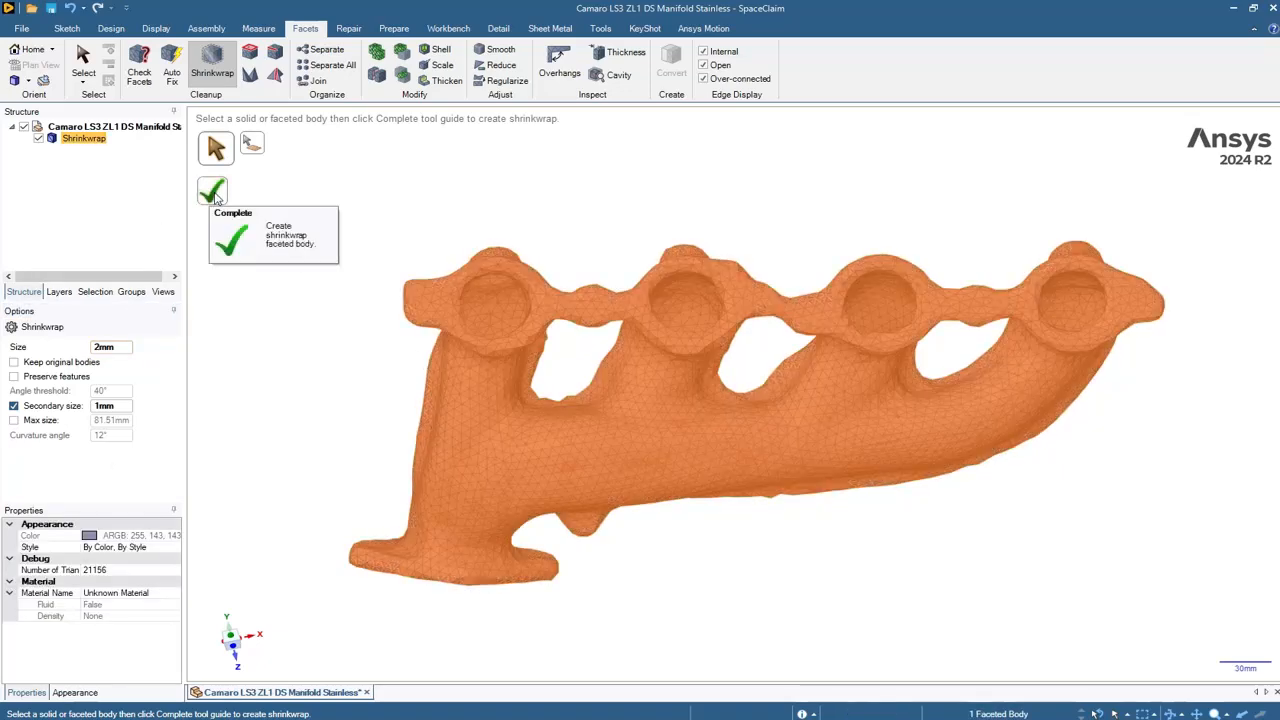
left_click(215, 197)
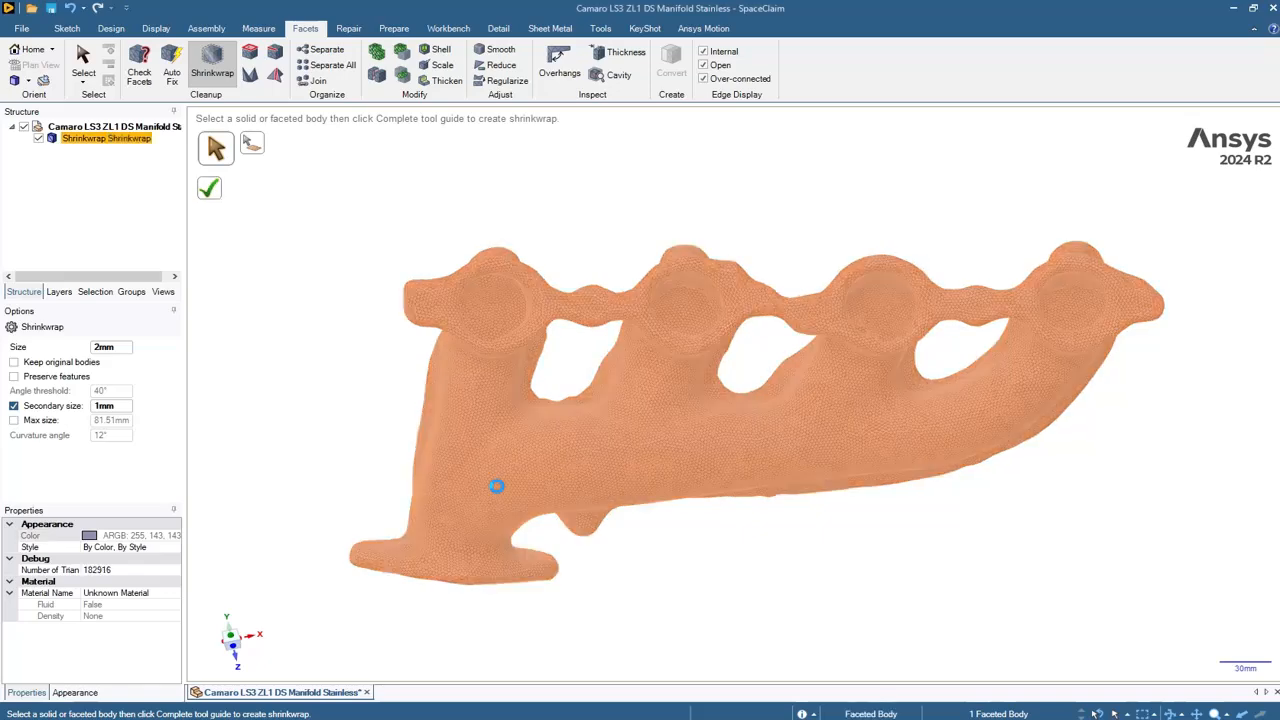
- Clear the selection and examine the refined shrinkwrap around the port openings, runners and outlet flange
left_click(700, 177)
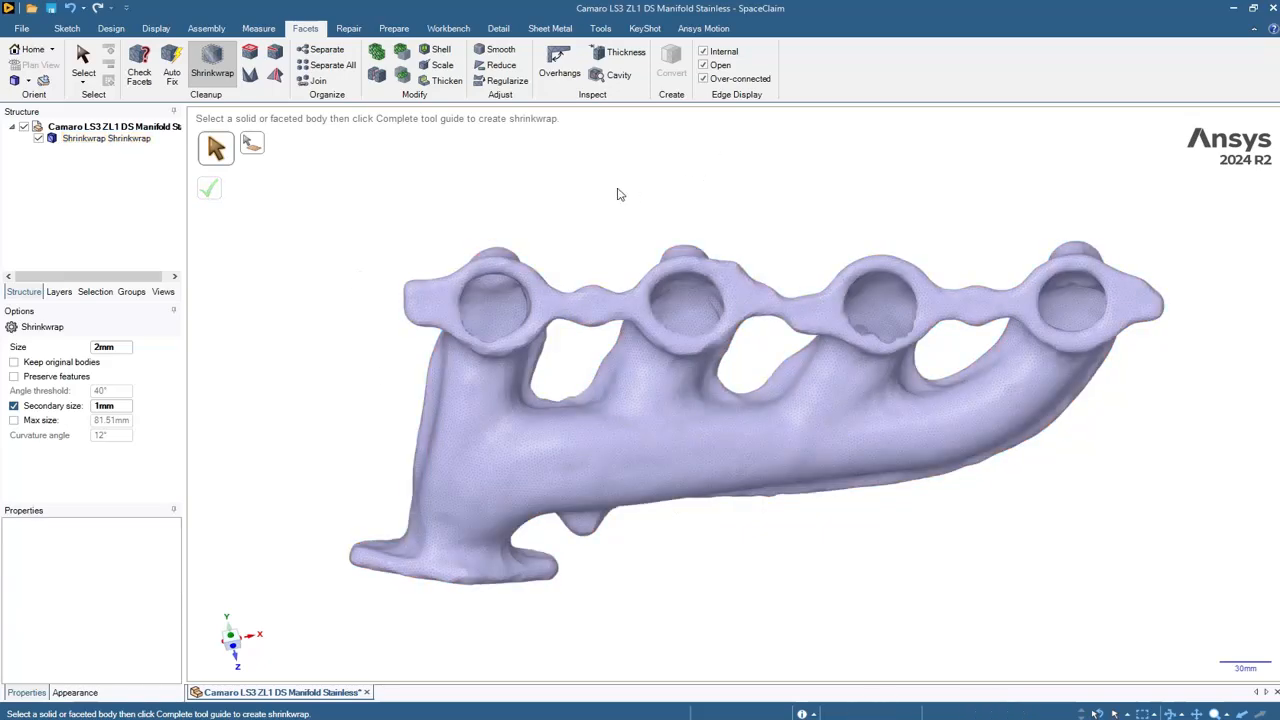
mouse_move(614, 194)
middle_mouse_down()
mouse_move(642, 208)
mouse_move(560, 235)
mouse_move(552, 220)
mouse_move(466, 257)
mouse_move(549, 194)
mouse_move(697, 242)
middle_mouse_up()
scroll(861, 304, "up", 5)
middle_click_drag(728, 174, 666, 177)
scroll(694, 202, "down", 5)
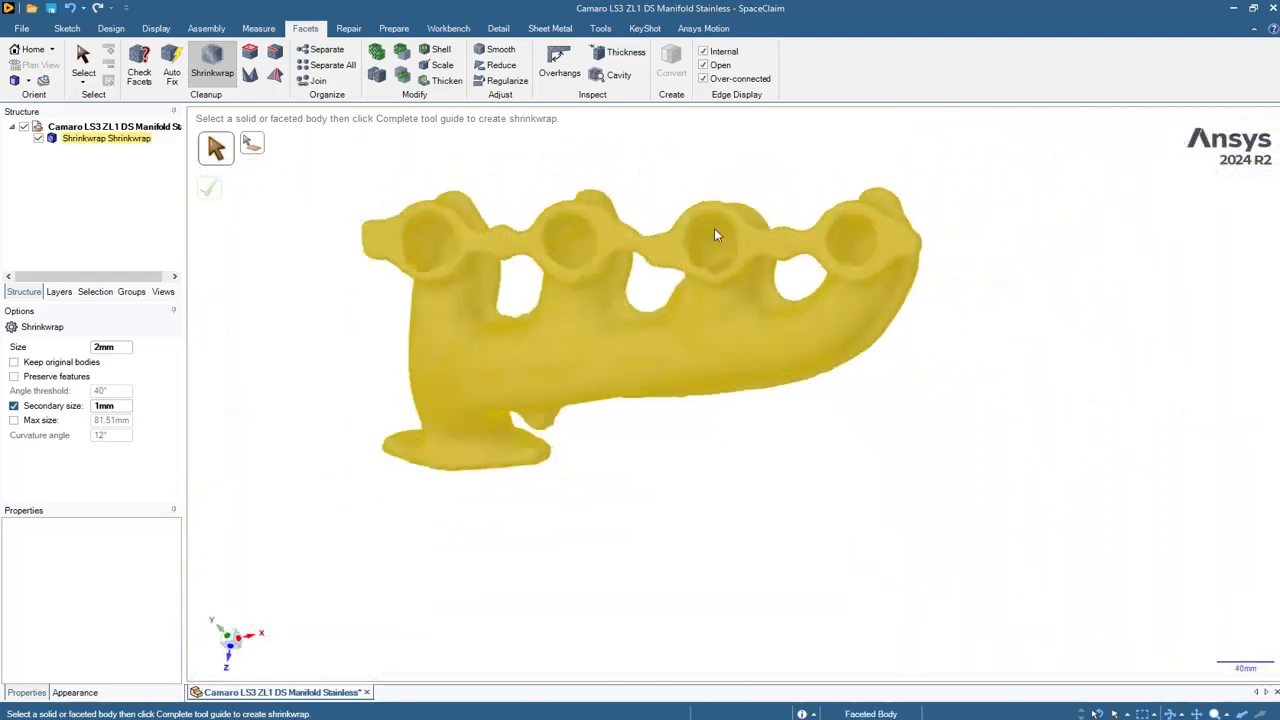
middle_click_drag(595, 444, 625, 343)
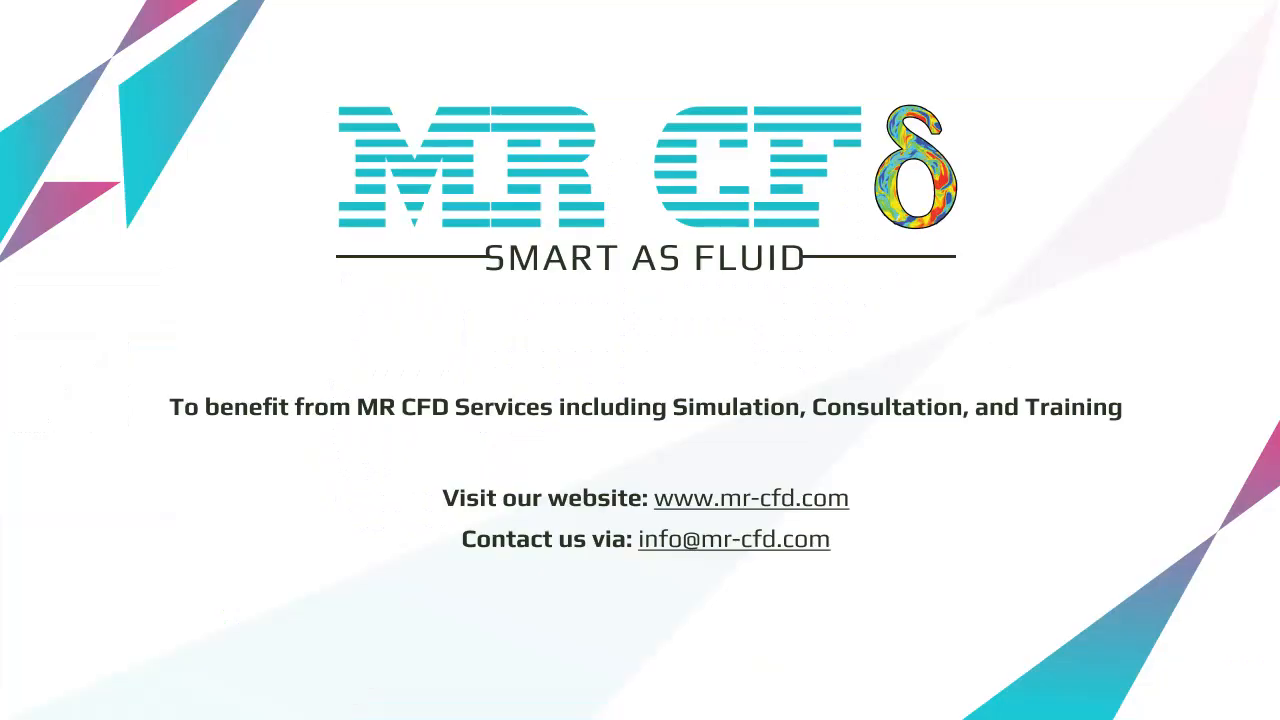